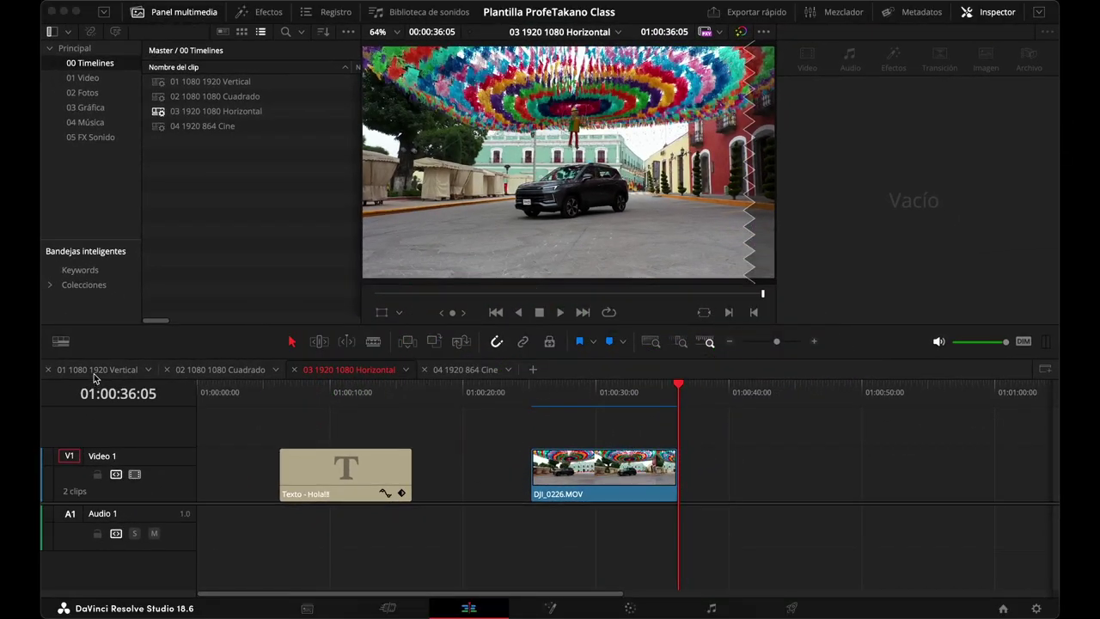
Preview the 01 Vertical, 02 Cuadrado and 03 Horizontal timelines, then relaunch Resolve to the Project Manager
{"action": "left_click", "coordinate": [95, 375]}
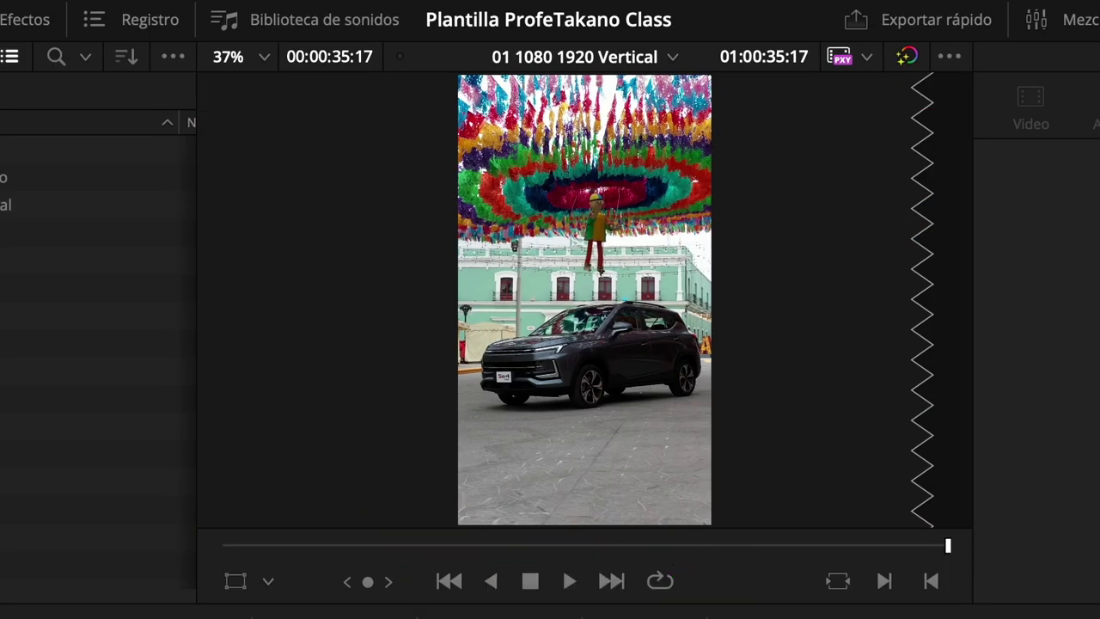
{"action": "left_click", "coordinate": [4, 177]}
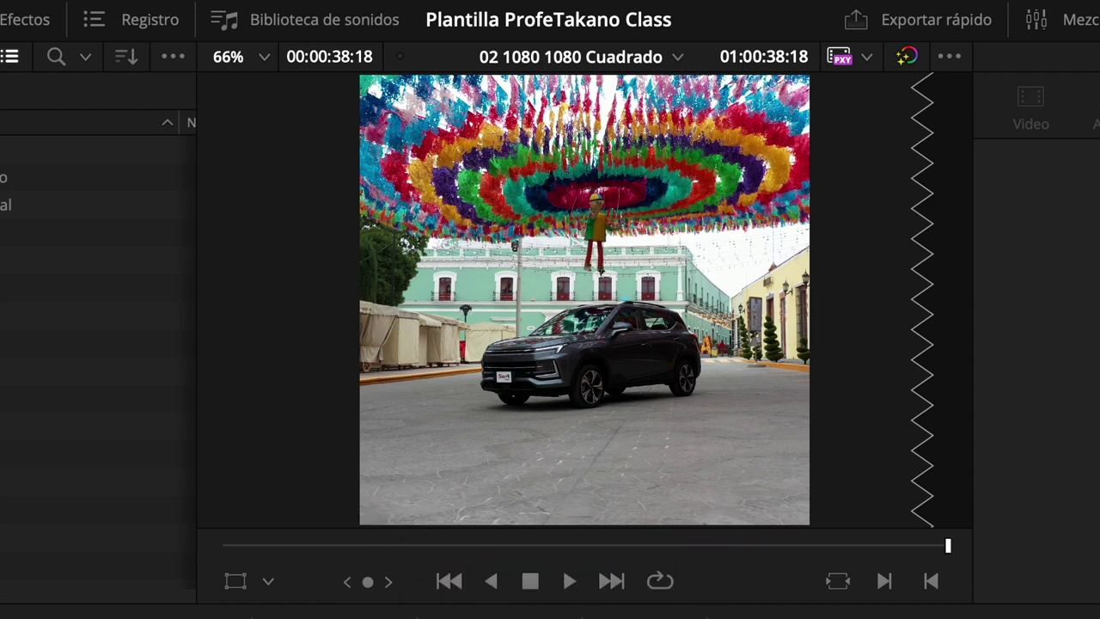
{"action": "left_click", "coordinate": [5, 204]}
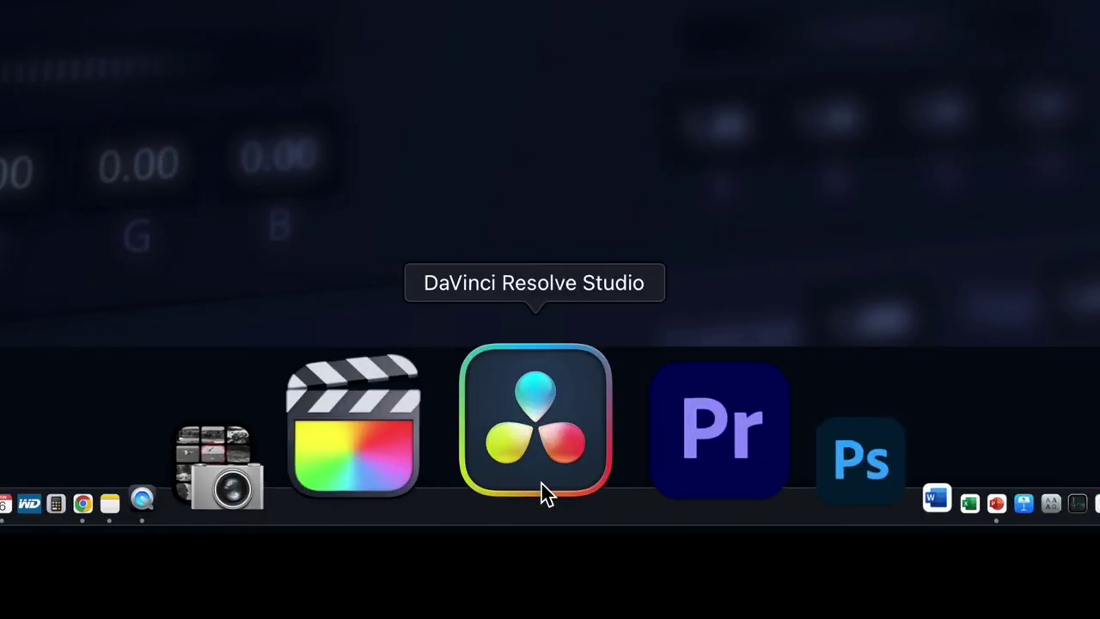
{"action": "left_click", "coordinate": [542, 483]}
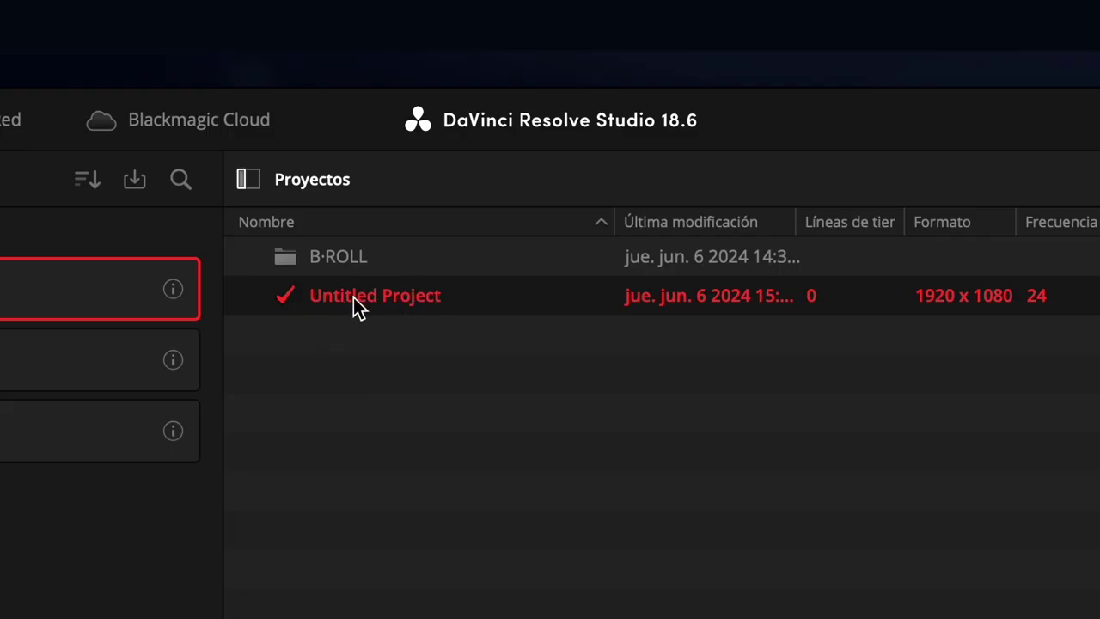
Open Untitled Project on the Edit page and compare the Vertical, Cuadrado, Horizontal and Cine timelines
{"action": "double_click", "coordinate": [353, 297]}
{"action": "left_click", "coordinate": [474, 588]}
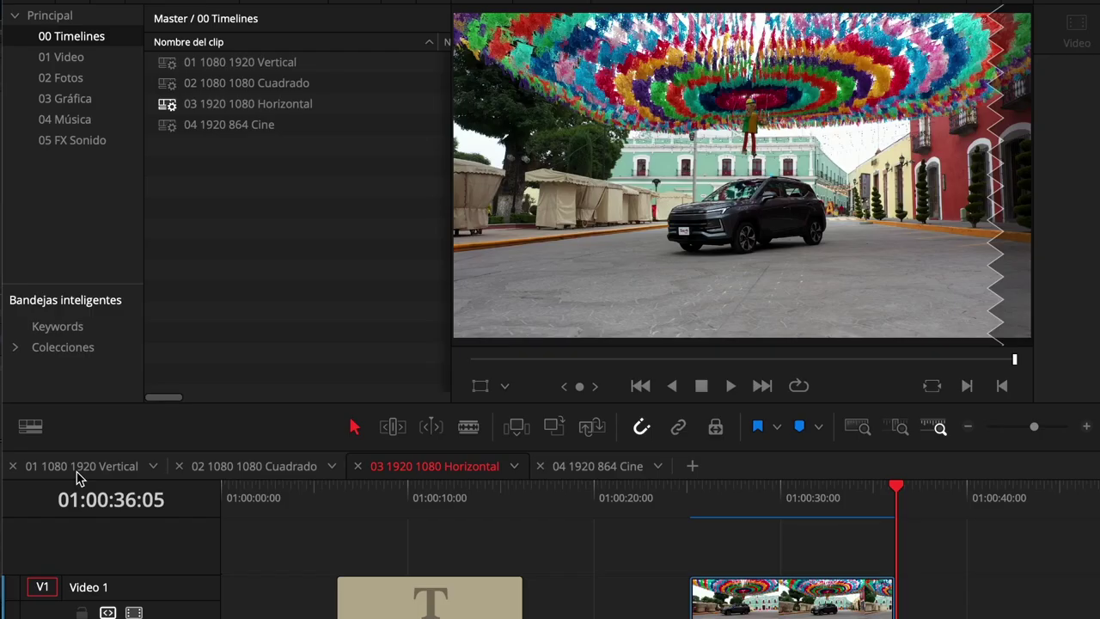
{"action": "left_click", "coordinate": [78, 470]}
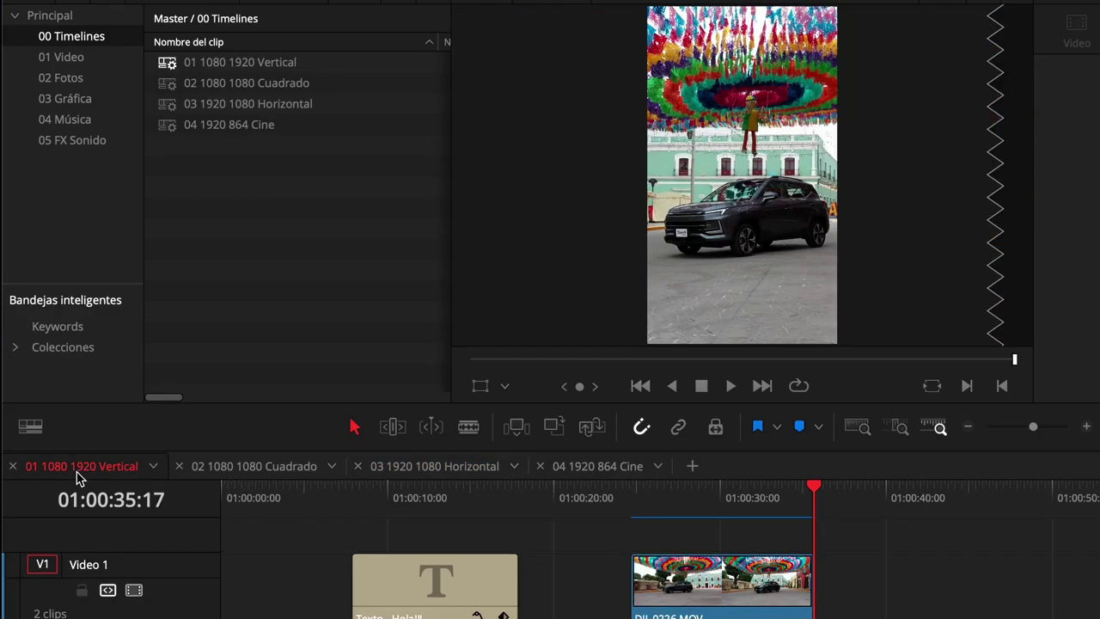
{"action": "left_click", "coordinate": [244, 469]}
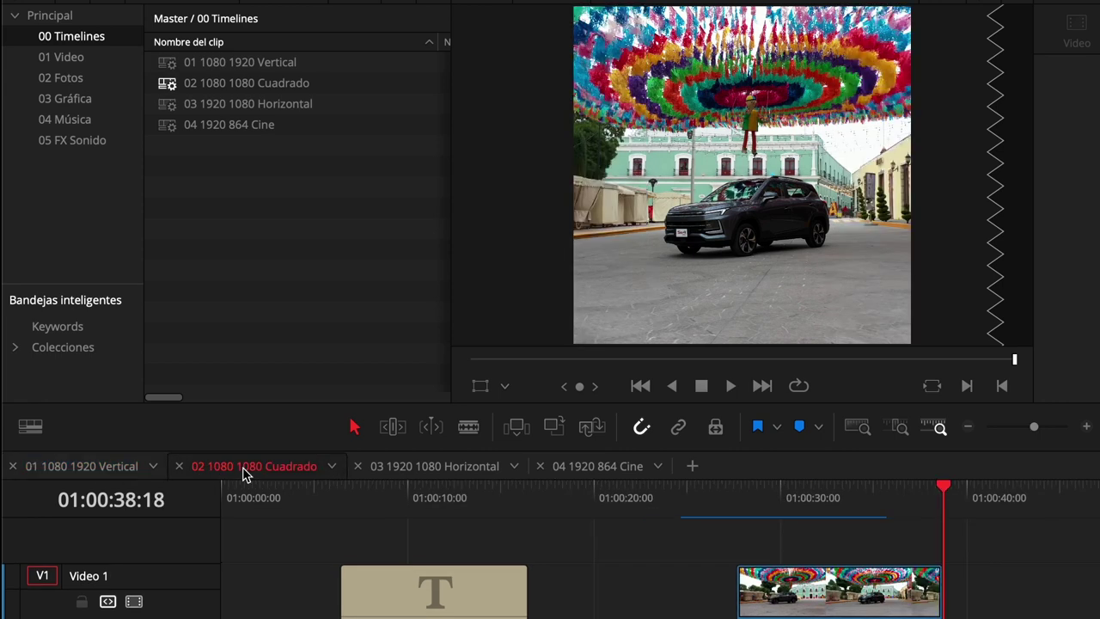
{"action": "left_click", "coordinate": [433, 472]}
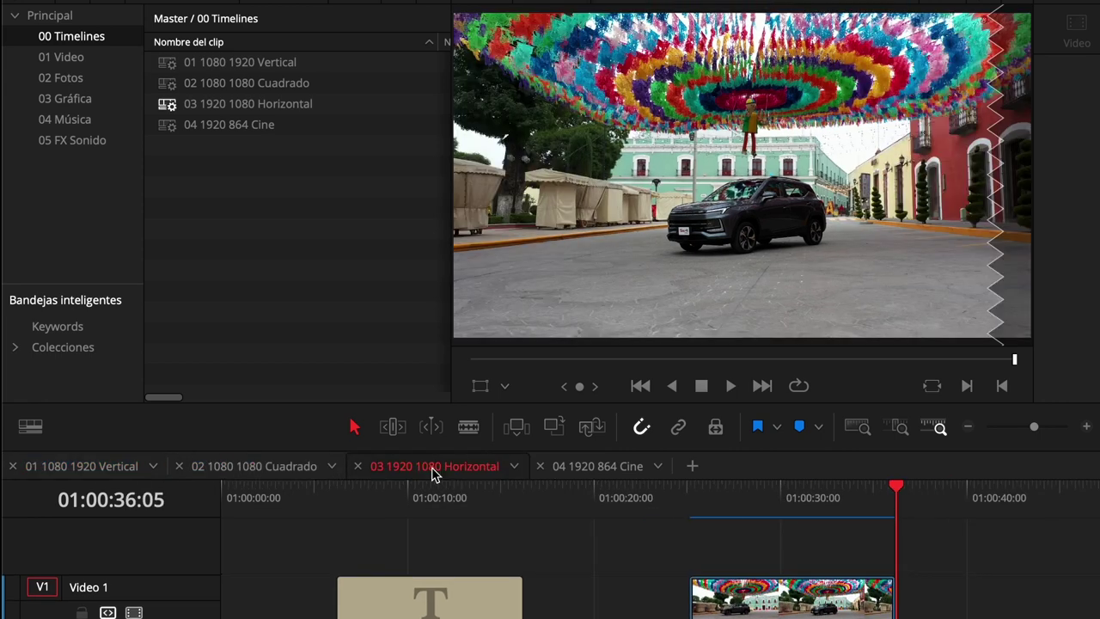
{"action": "left_click", "coordinate": [587, 470]}
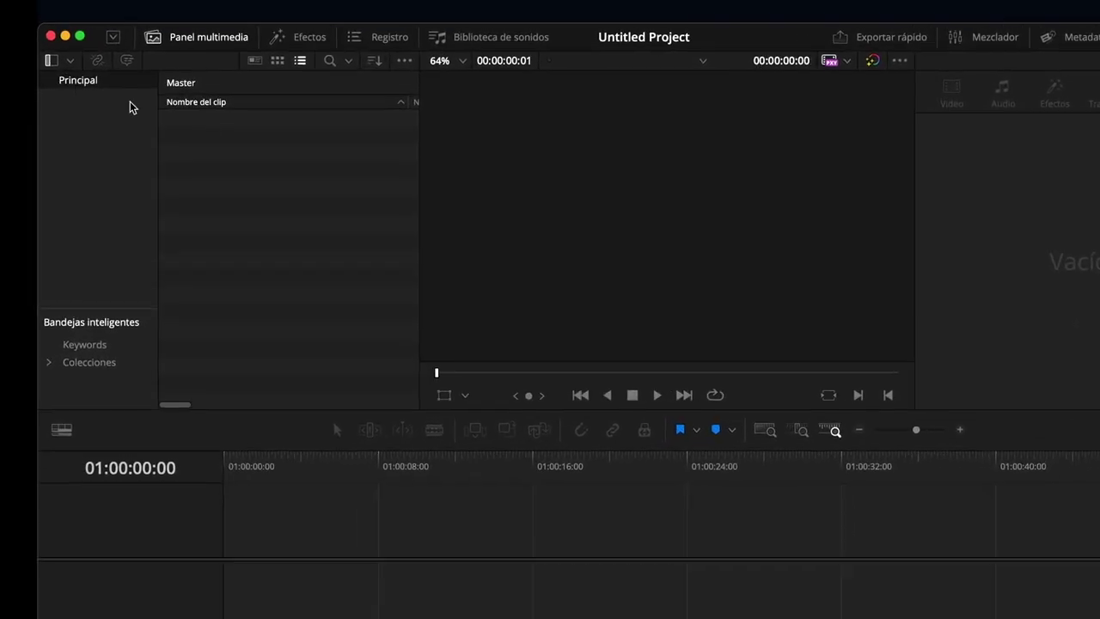
Start a new timeline via Líneas de tiempo > Crear línea de tiempo with Usar configuración del proyecto unchecked
{"action": "right_click", "coordinate": [215, 159]}
{"action": "mouse_move", "coordinate": [447, 169]}
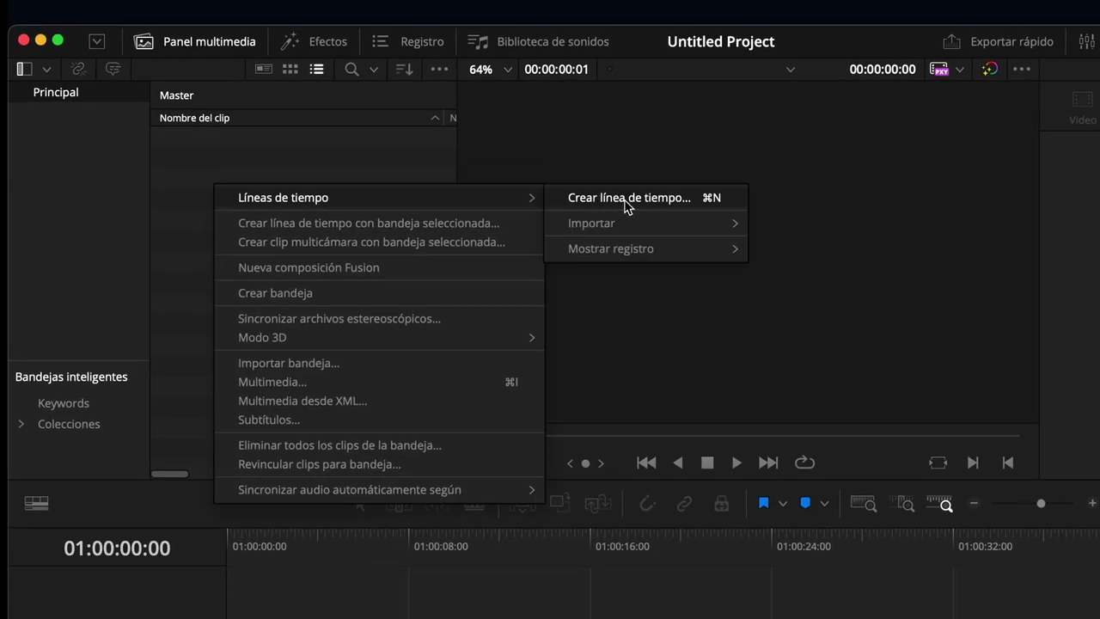
{"action": "left_click", "coordinate": [627, 200]}
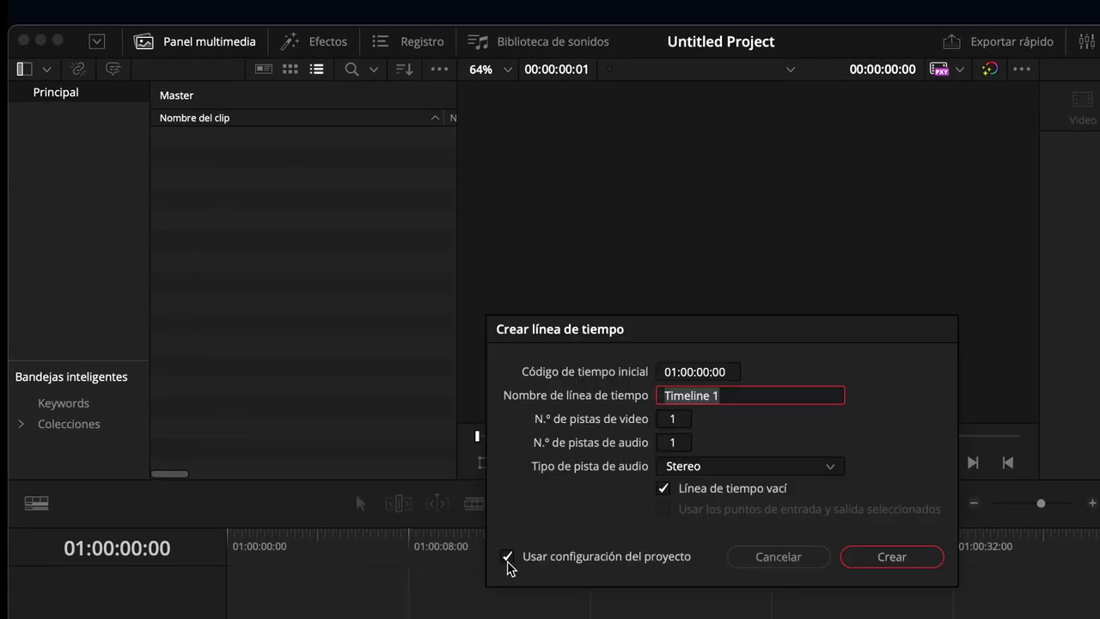
{"action": "left_click", "coordinate": [508, 558]}
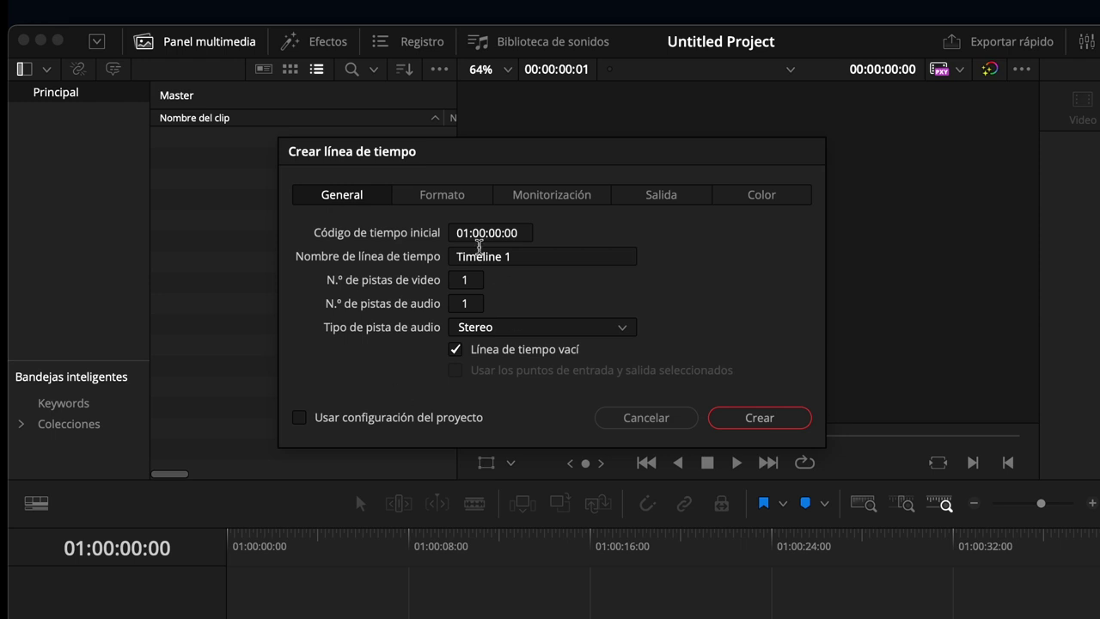
Set the new timeline to vertical 1080 x 1920, with mismatched clips set to Aumentar imagen con recorte
{"action": "left_click", "coordinate": [441, 194]}
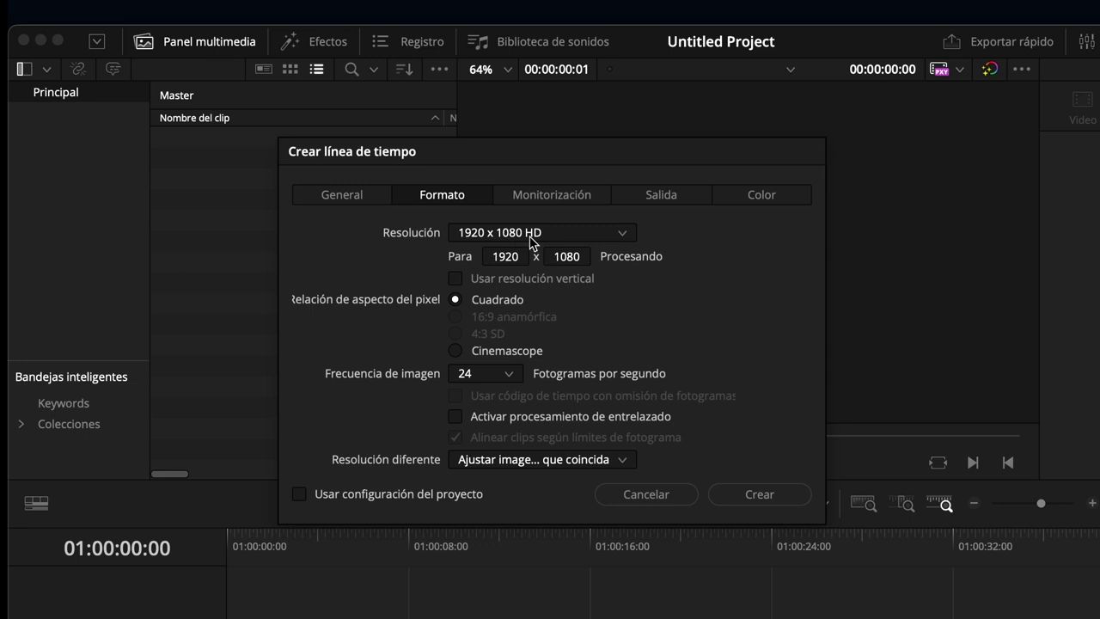
{"action": "left_click", "coordinate": [556, 239]}
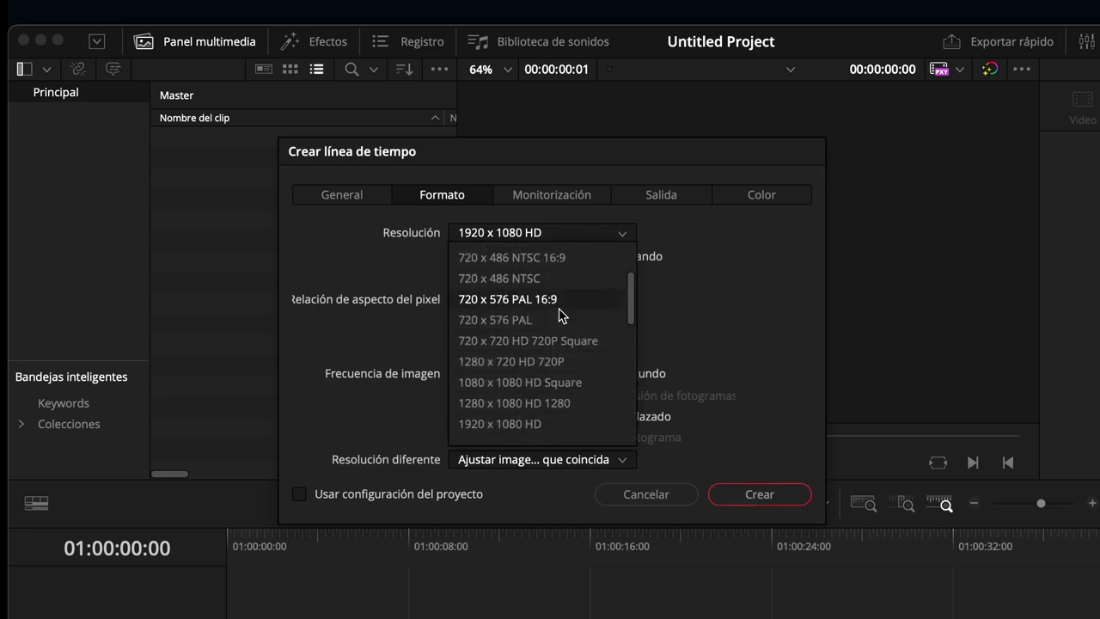
{"action": "scroll", "coordinate": [640, 327], "scroll_direction": "down", "scroll_amount": 2}
{"action": "left_click", "coordinate": [720, 263]}
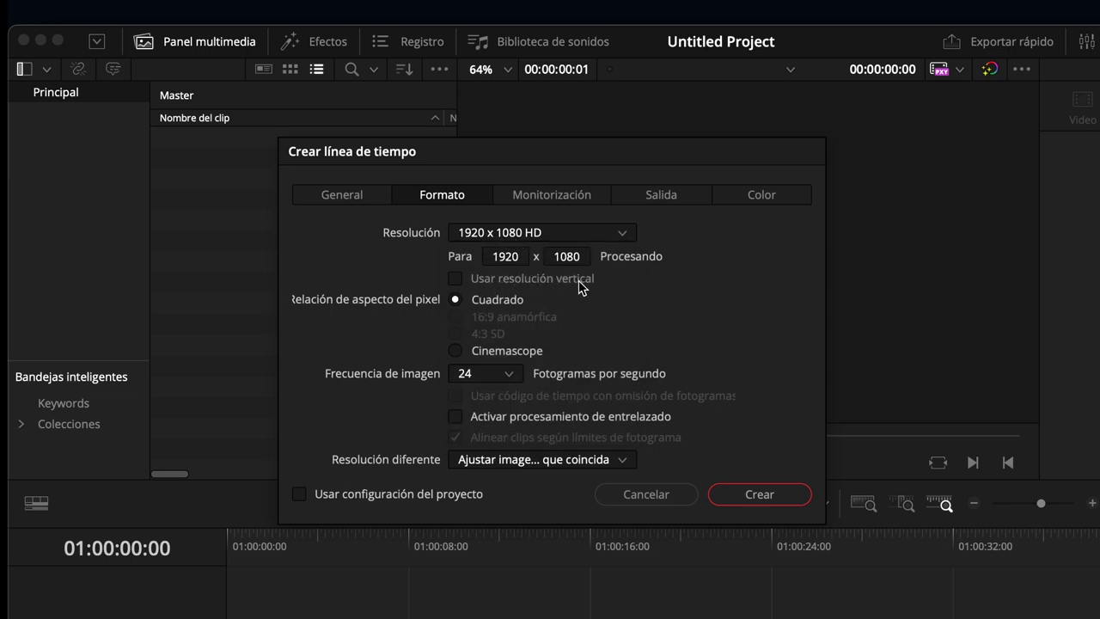
{"action": "left_click", "coordinate": [456, 280]}
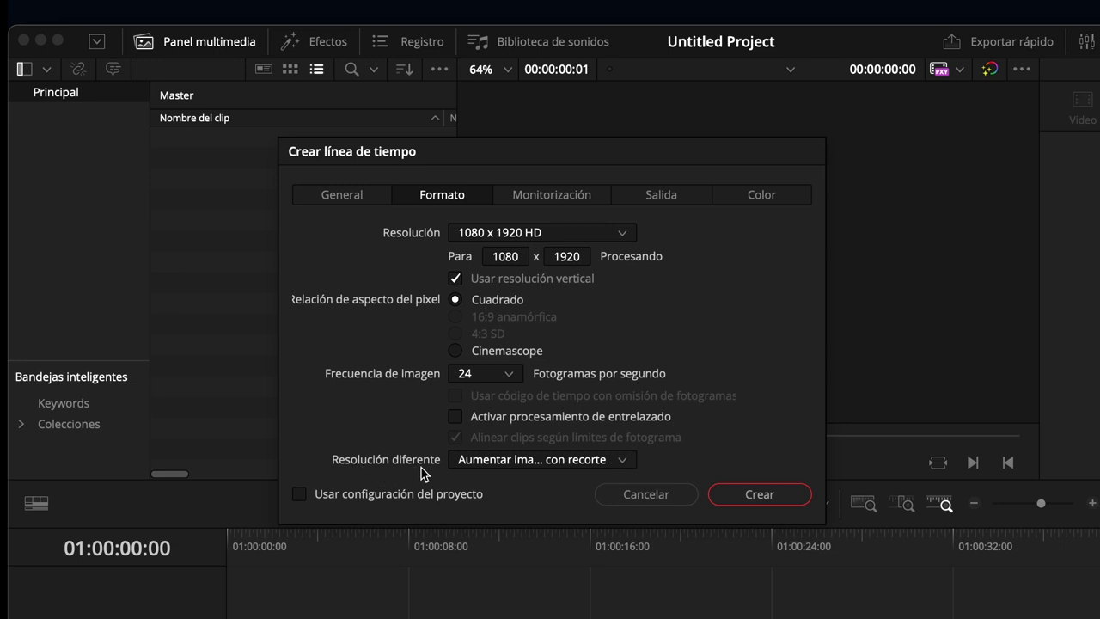
{"action": "left_click", "coordinate": [623, 460]}
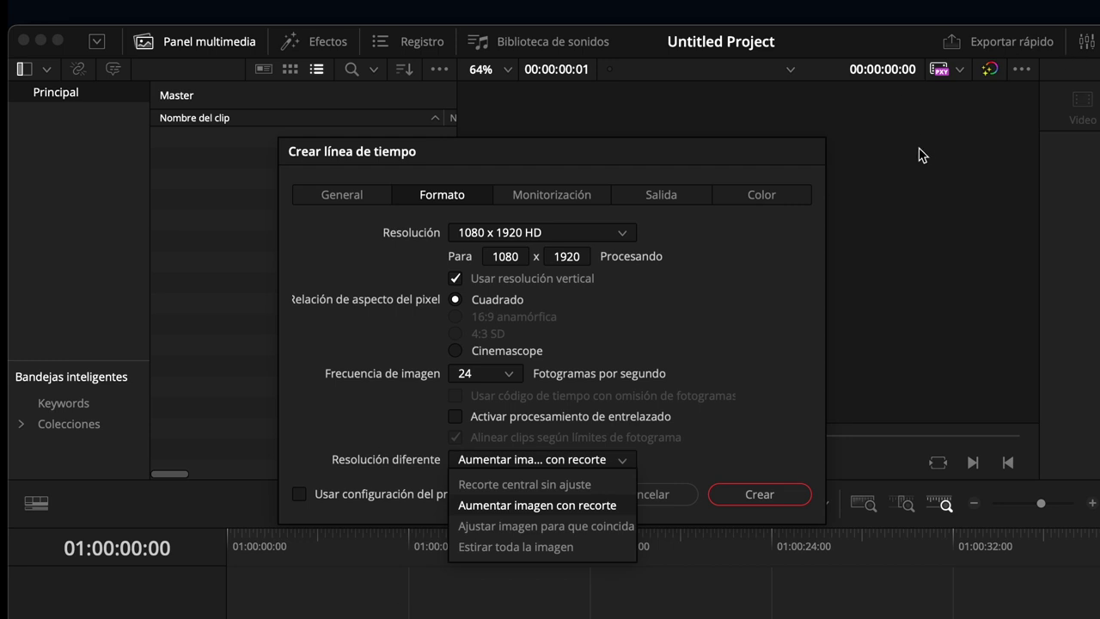
{"action": "left_click", "coordinate": [547, 229]}
{"action": "left_click", "coordinate": [543, 198]}
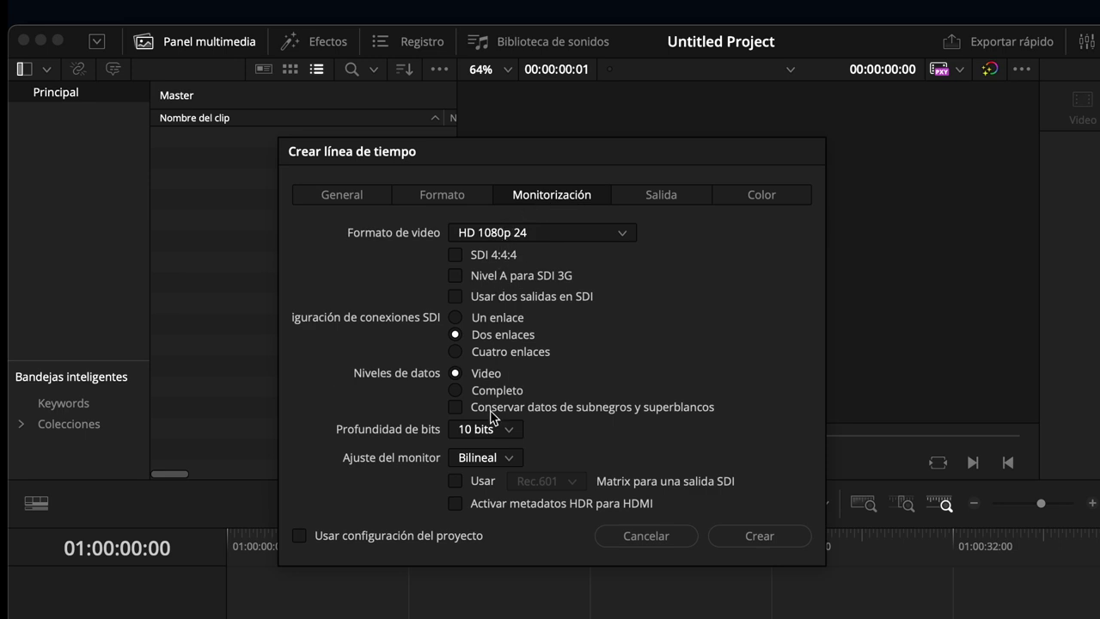
Set DaVinci YRGB Color Managed, manual management, with HDR DaVinci Wide Gamut Intermediate processing
{"action": "left_click", "coordinate": [657, 196]}
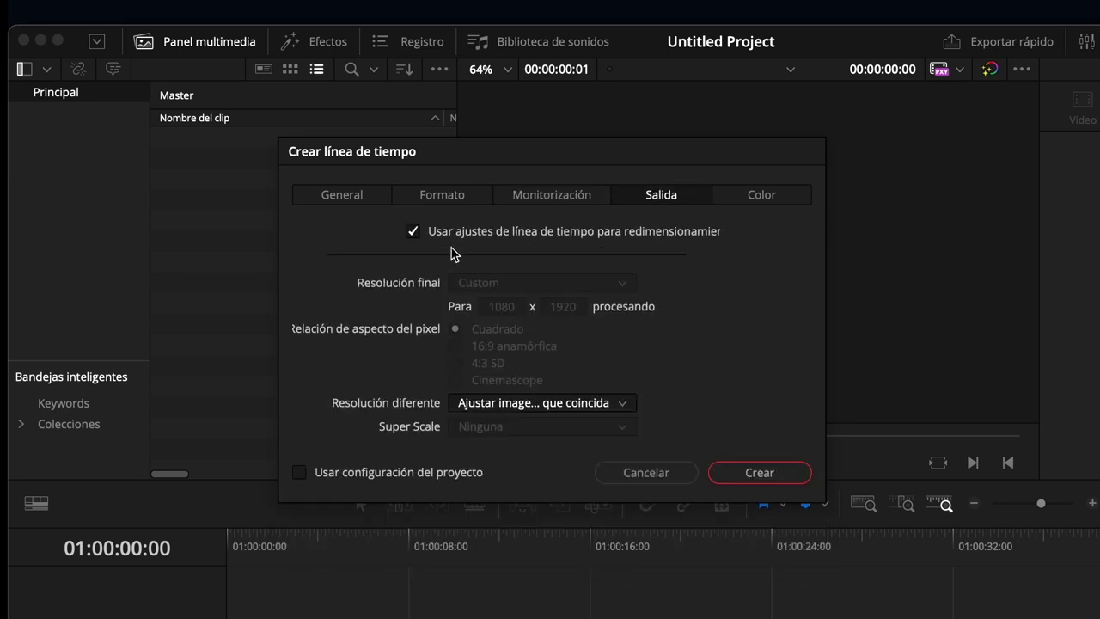
{"action": "left_click", "coordinate": [764, 196]}
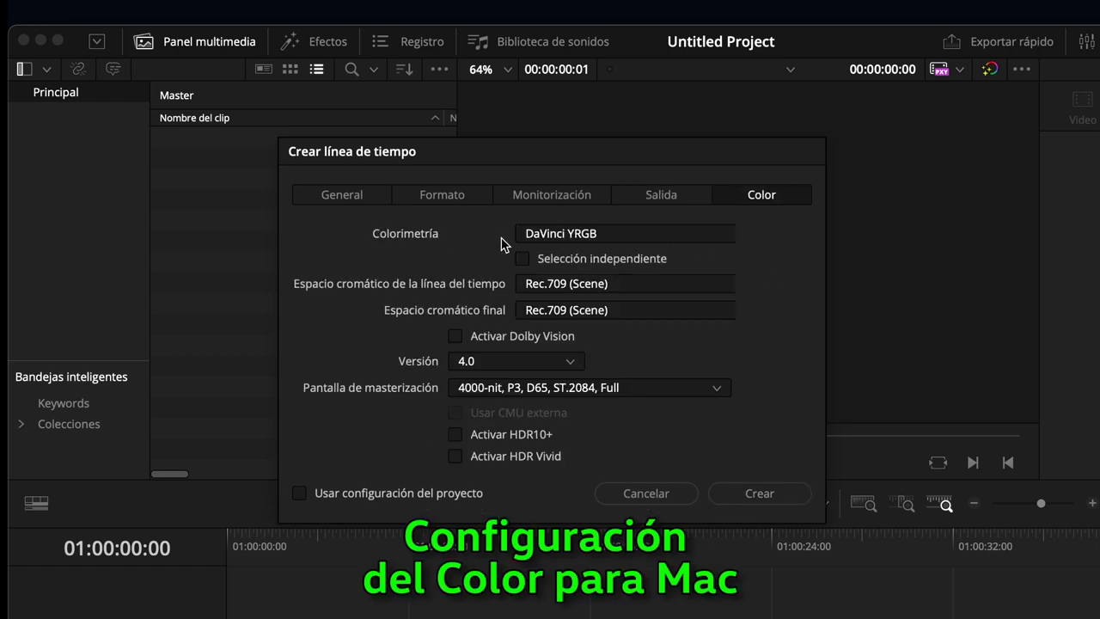
{"action": "left_click", "coordinate": [561, 237]}
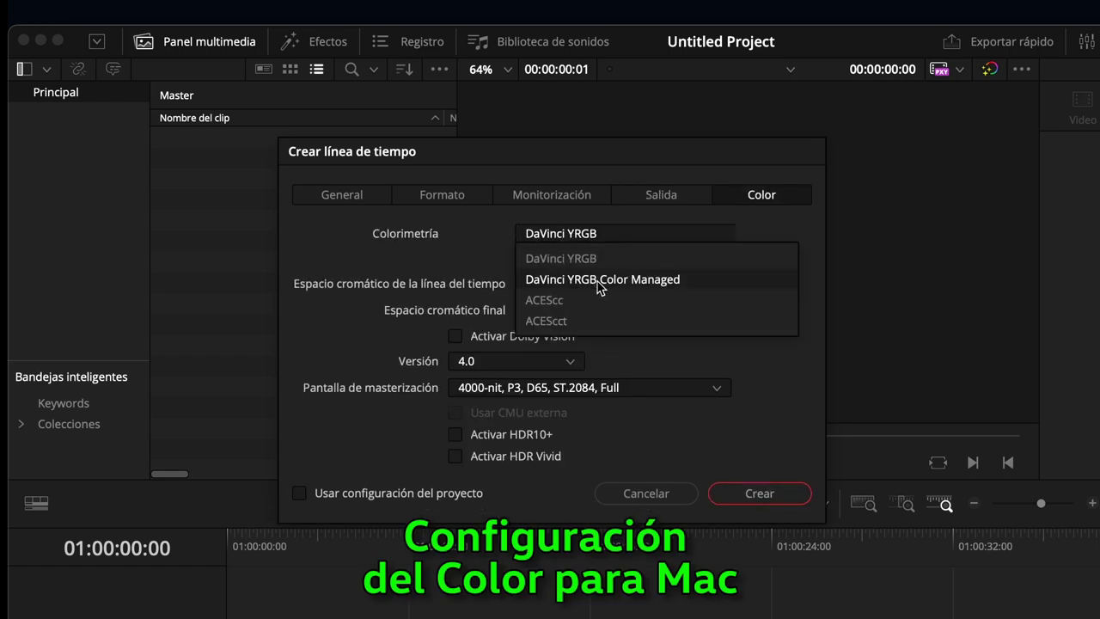
{"action": "left_click", "coordinate": [599, 284]}
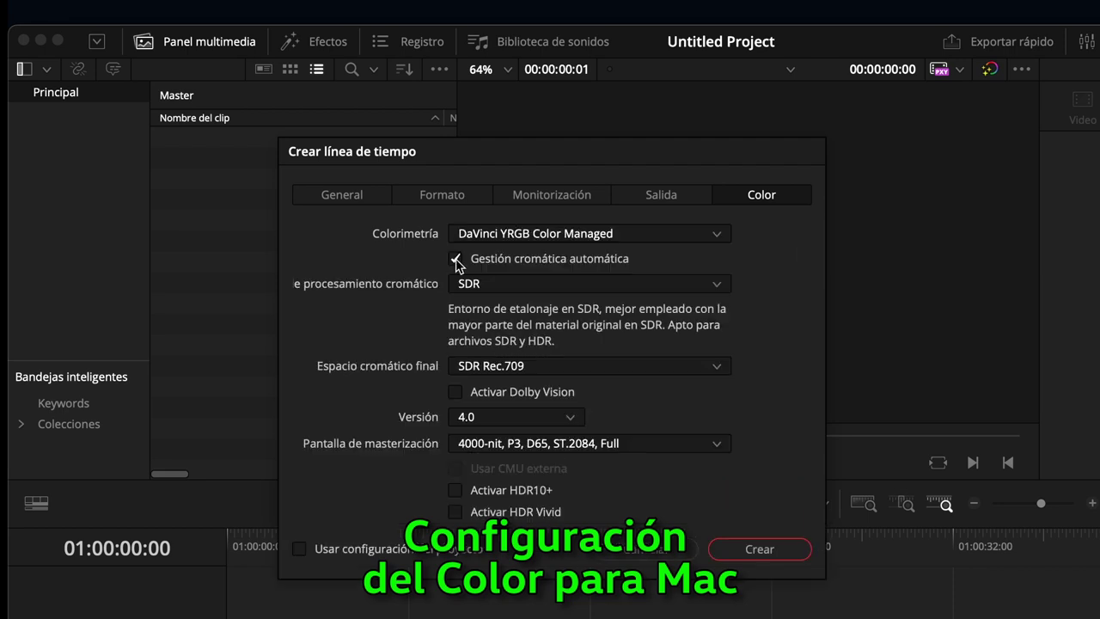
{"action": "left_click", "coordinate": [456, 259]}
{"action": "left_click", "coordinate": [494, 284]}
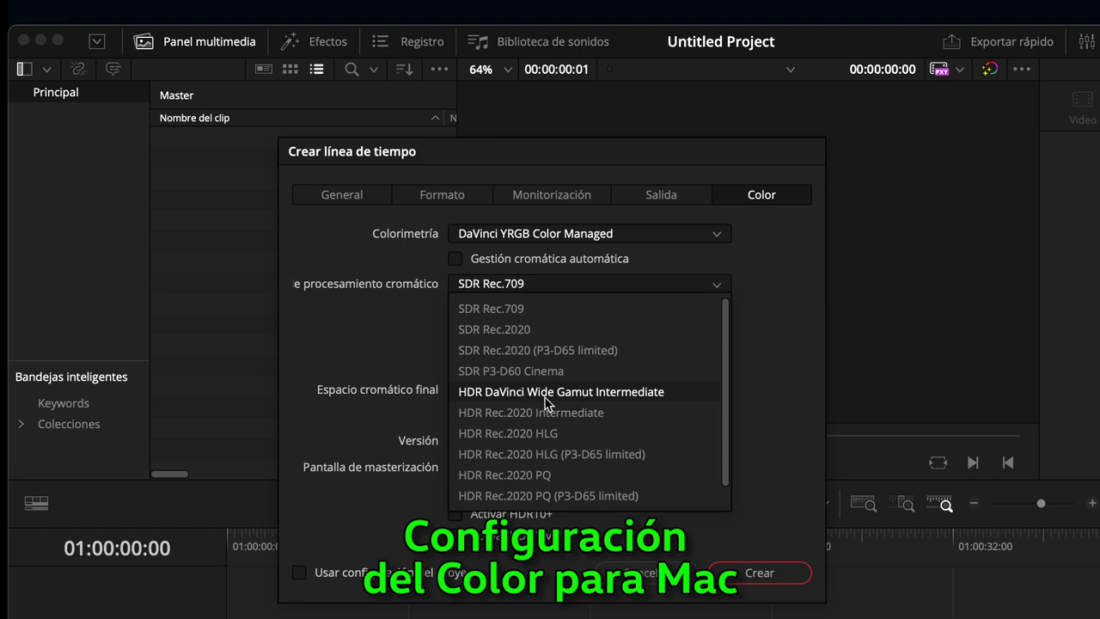
{"action": "left_click", "coordinate": [656, 397]}
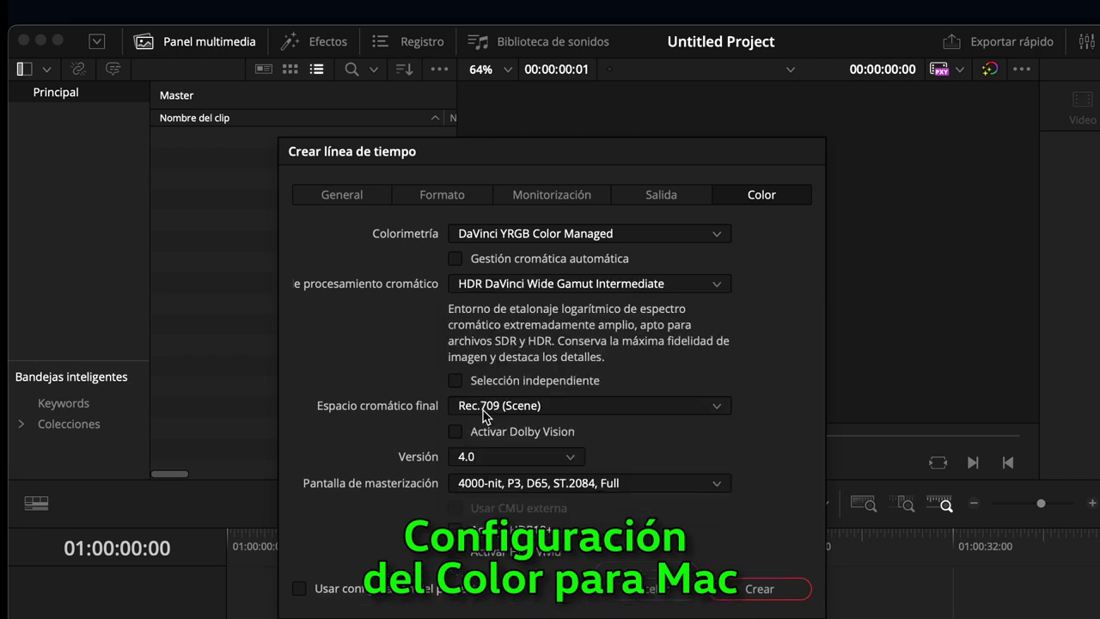
Set the output colour space to Rec.709-A and create the vertical Timeline 1
{"action": "left_click", "coordinate": [486, 411]}
{"action": "scroll", "coordinate": [489, 515], "scroll_direction": "down", "scroll_amount": 3}
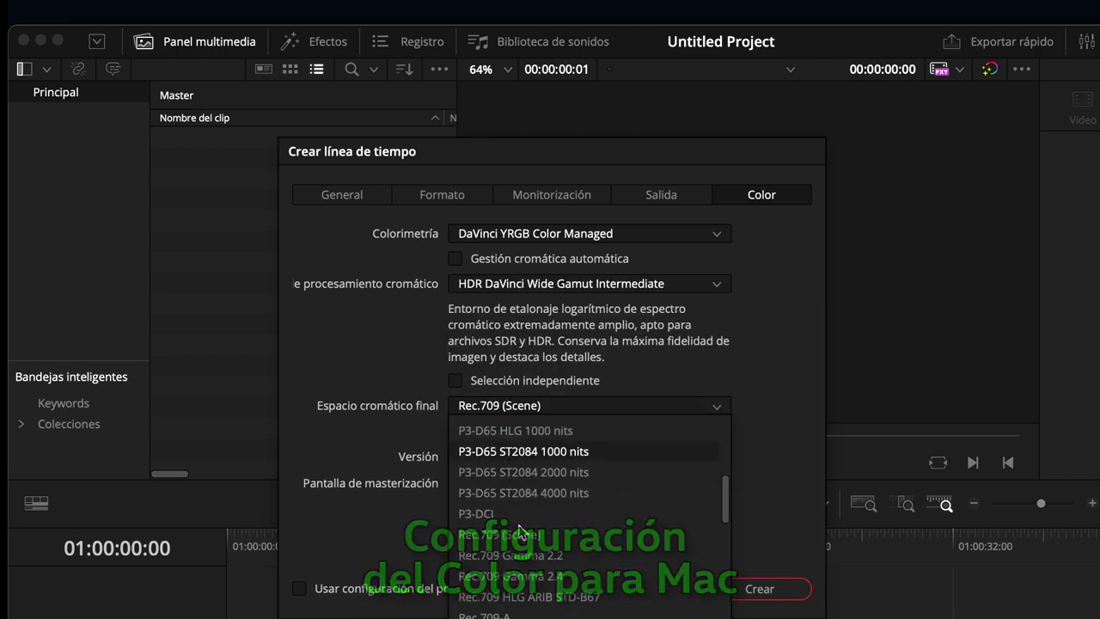
{"action": "scroll", "coordinate": [494, 602], "scroll_direction": "down", "scroll_amount": 2}
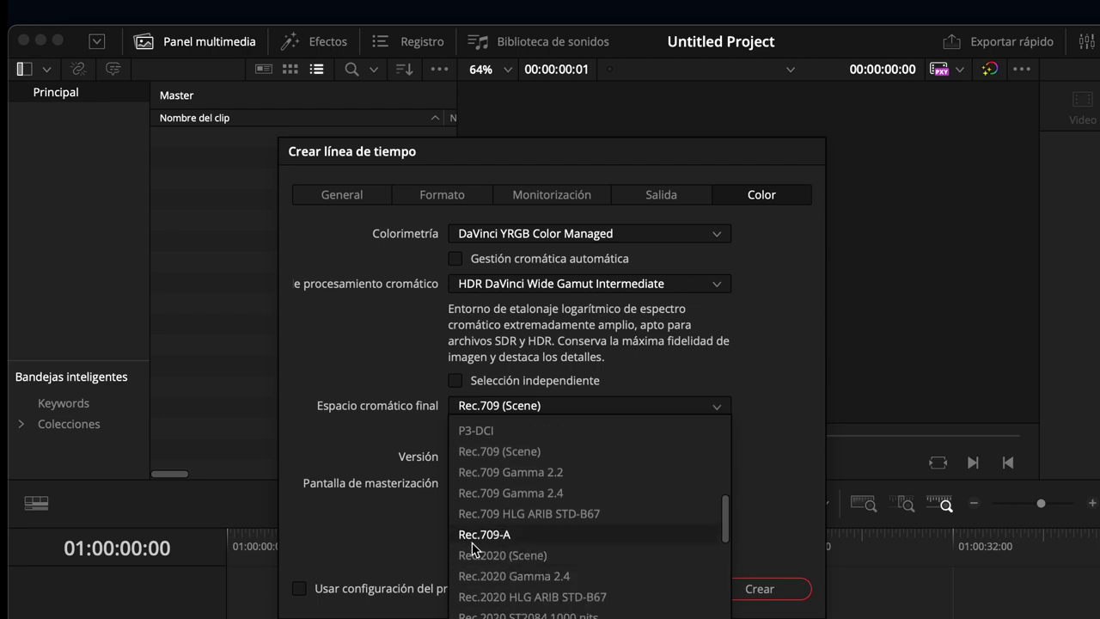
{"action": "left_click", "coordinate": [503, 537]}
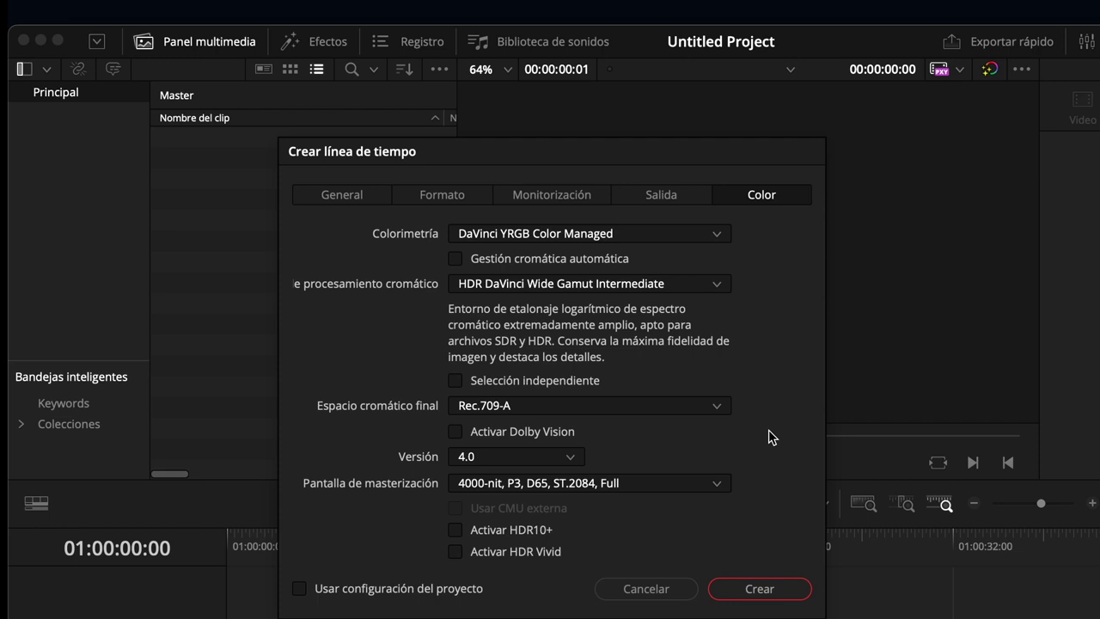
{"action": "left_click", "coordinate": [760, 590]}
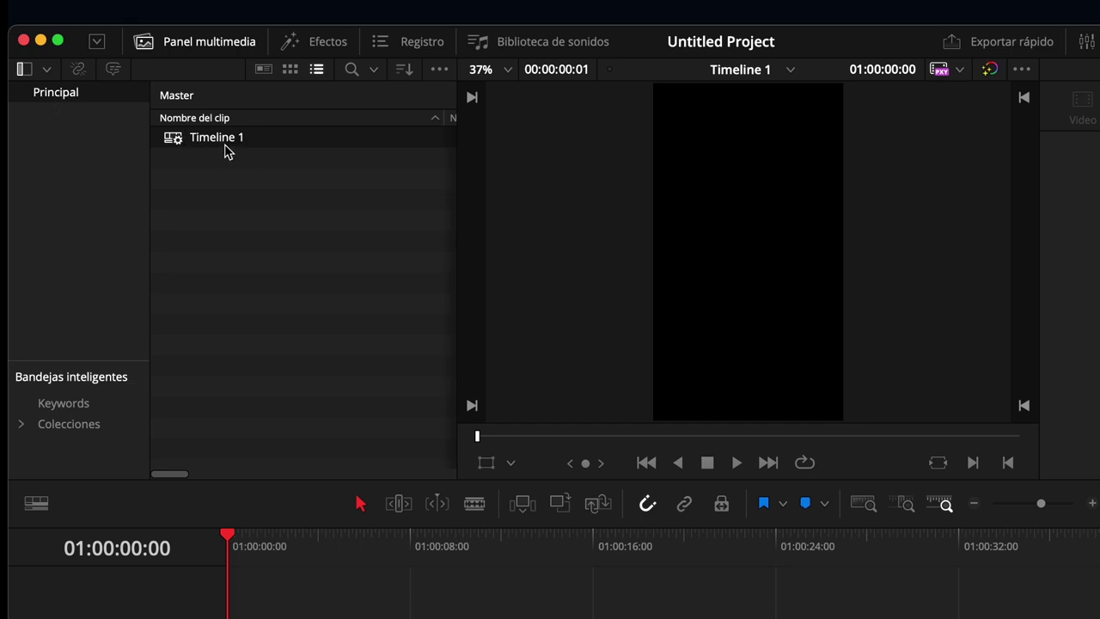
Create the bins 01 Timeline, 02 Video and 03 Fotos under the Master bin
{"action": "right_click", "coordinate": [65, 100]}
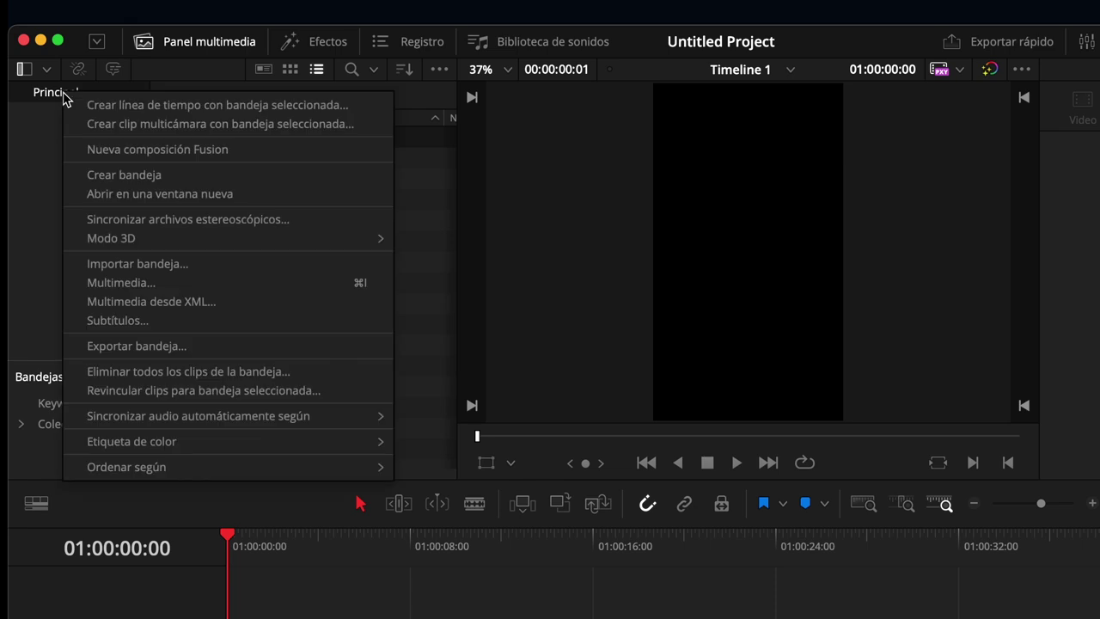
{"action": "left_click", "coordinate": [124, 175]}
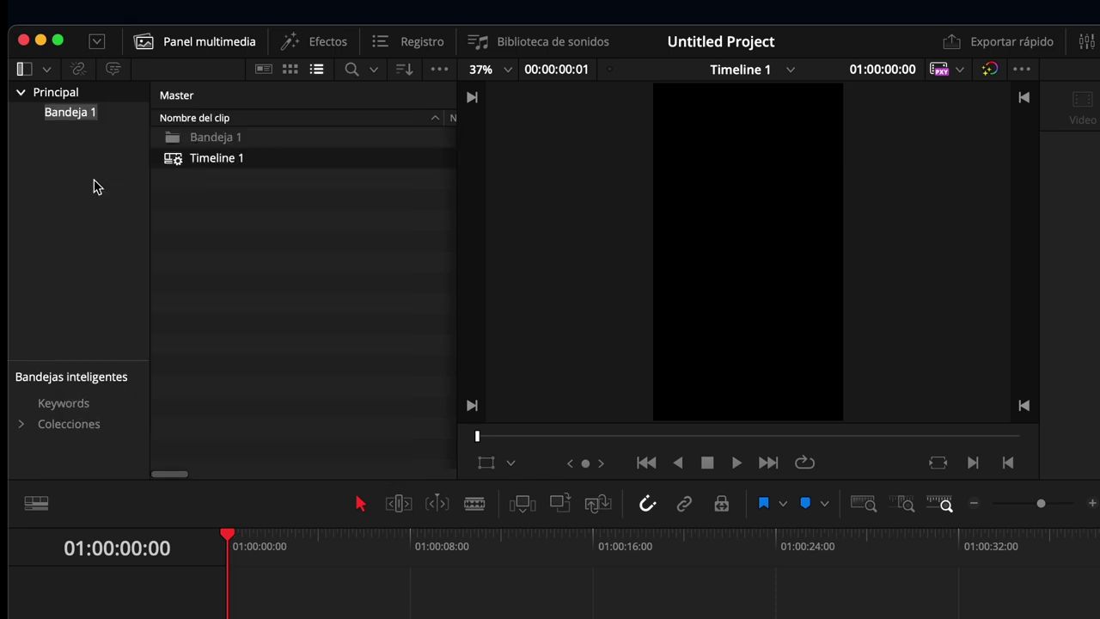
{"action": "type", "text": "01 Timeline"}
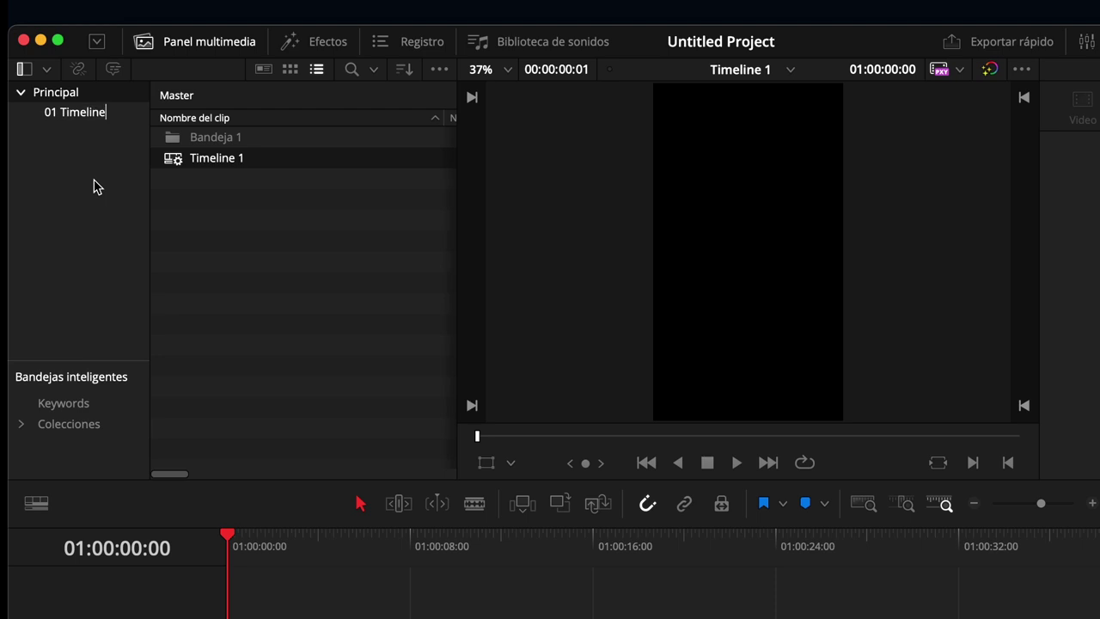
{"action": "key", "text": "Return"}
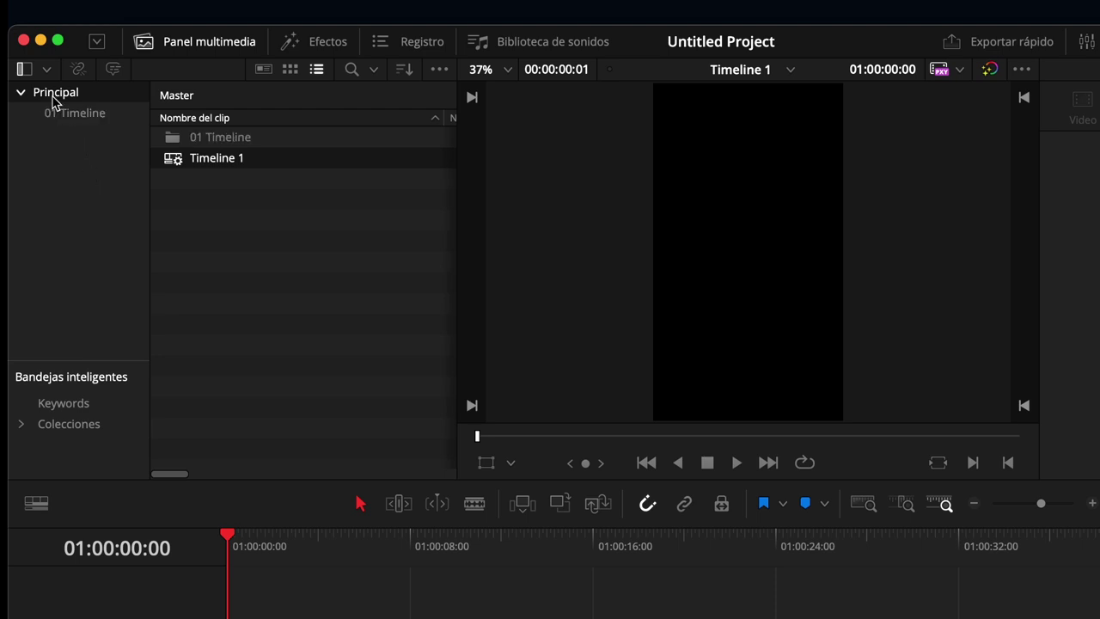
{"action": "right_click", "coordinate": [51, 100]}
{"action": "left_click", "coordinate": [87, 179]}
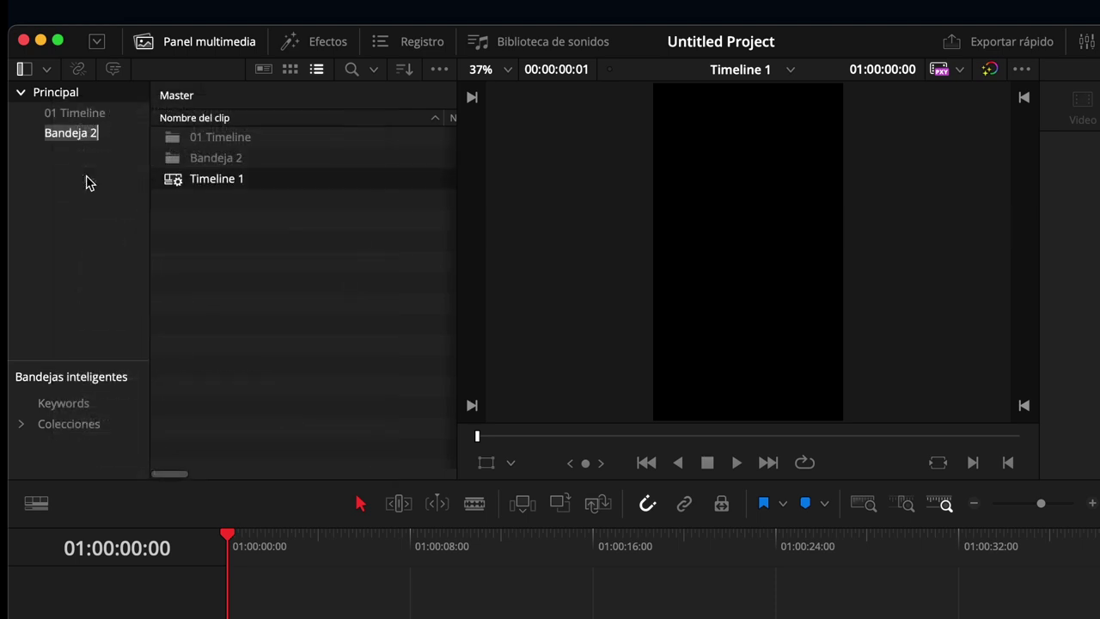
{"action": "type", "text": "02 V"}
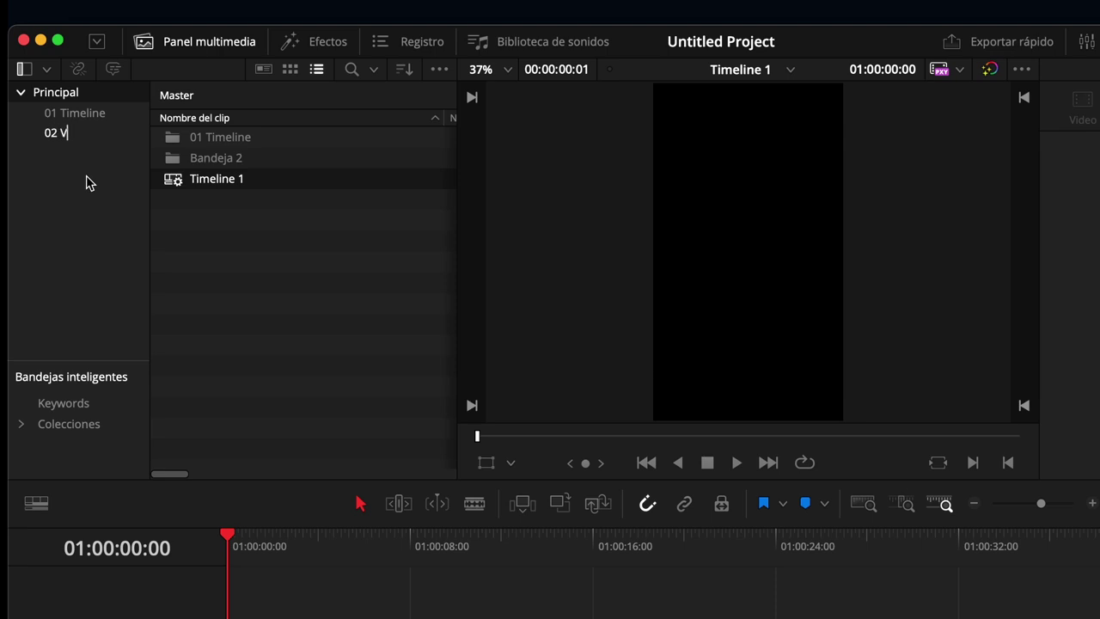
{"action": "type", "text": "ideo"}
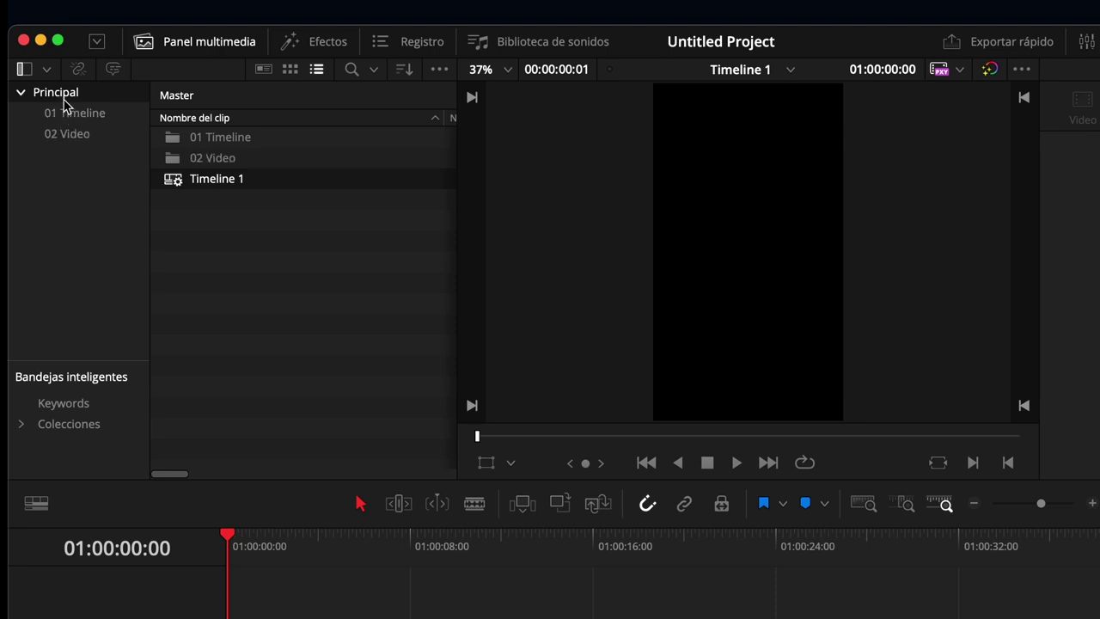
{"action": "right_click", "coordinate": [67, 96]}
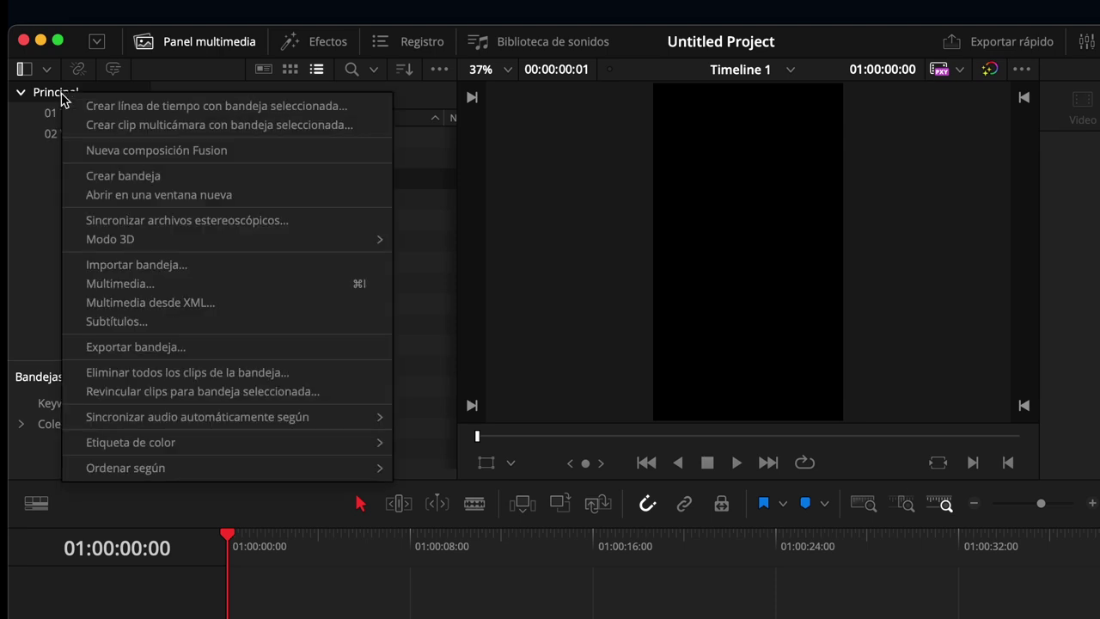
{"action": "left_click", "coordinate": [106, 176]}
{"action": "type", "text": "03 "}
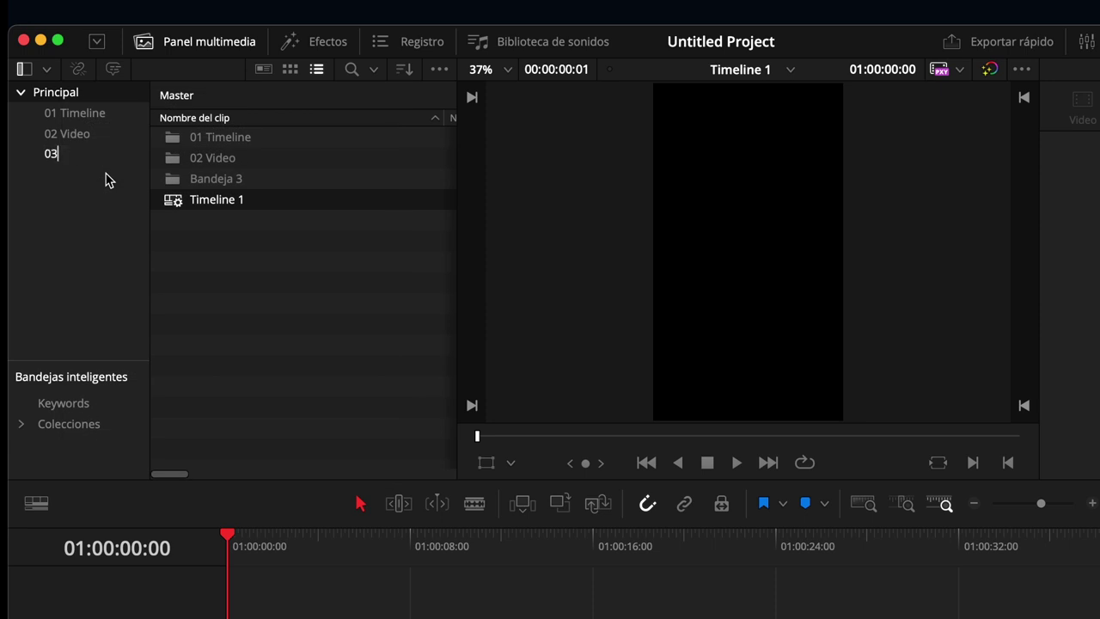
{"action": "type", "text": "Fotos"}
Add the bins 04 Gráfica, 05 Música and 06 Fx Sonido
{"action": "right_click", "coordinate": [107, 178]}
{"action": "left_click", "coordinate": [91, 172]}
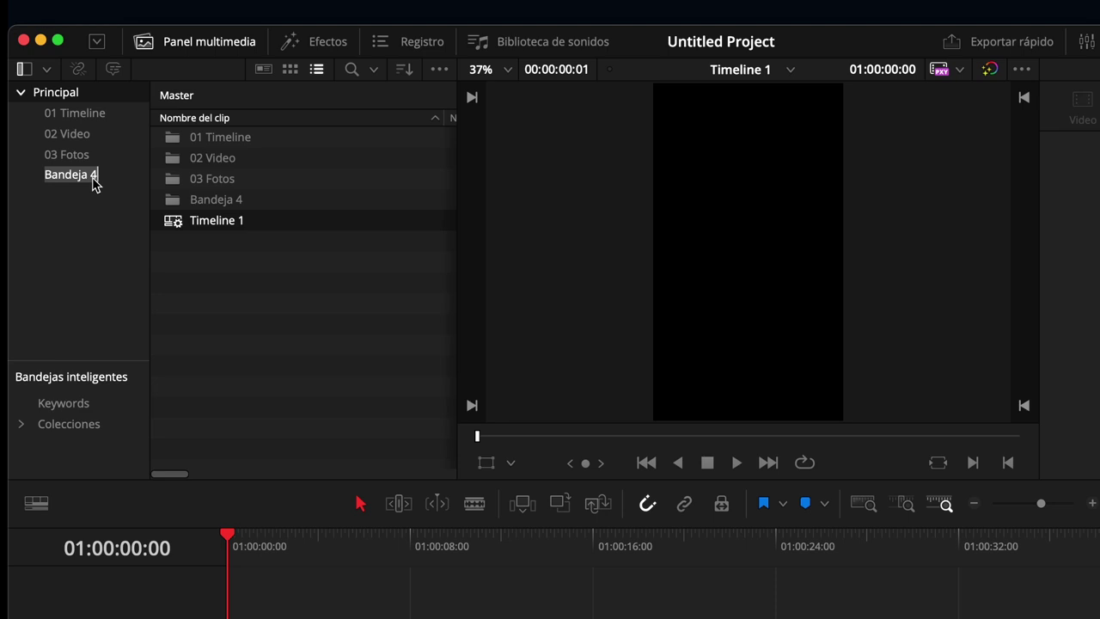
{"action": "type", "text": "04 Gráfica"}
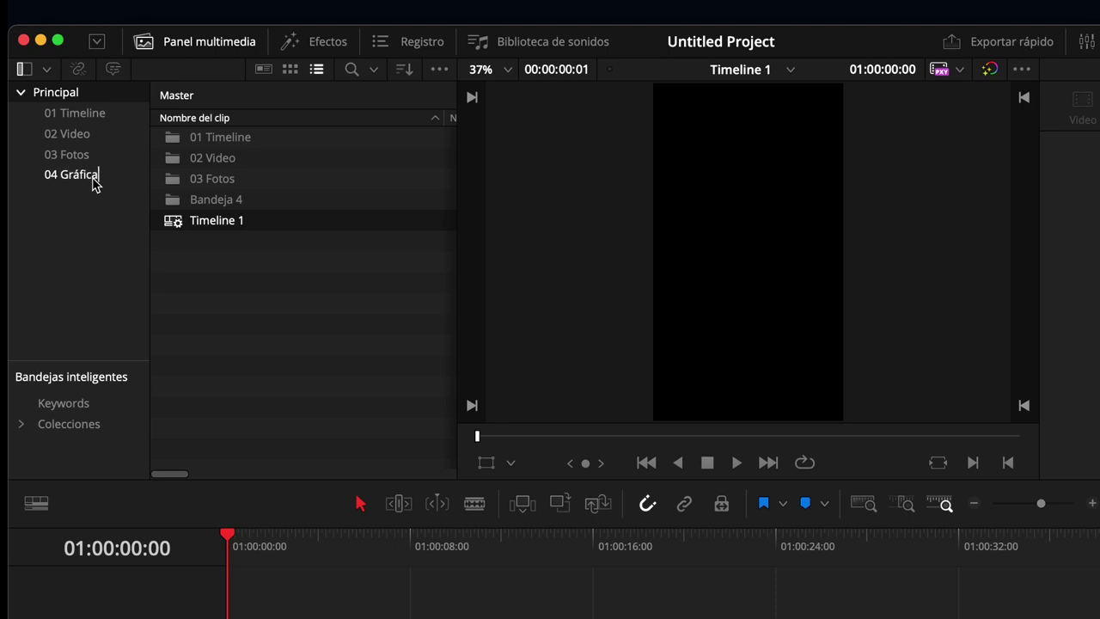
{"action": "right_click", "coordinate": [95, 185]}
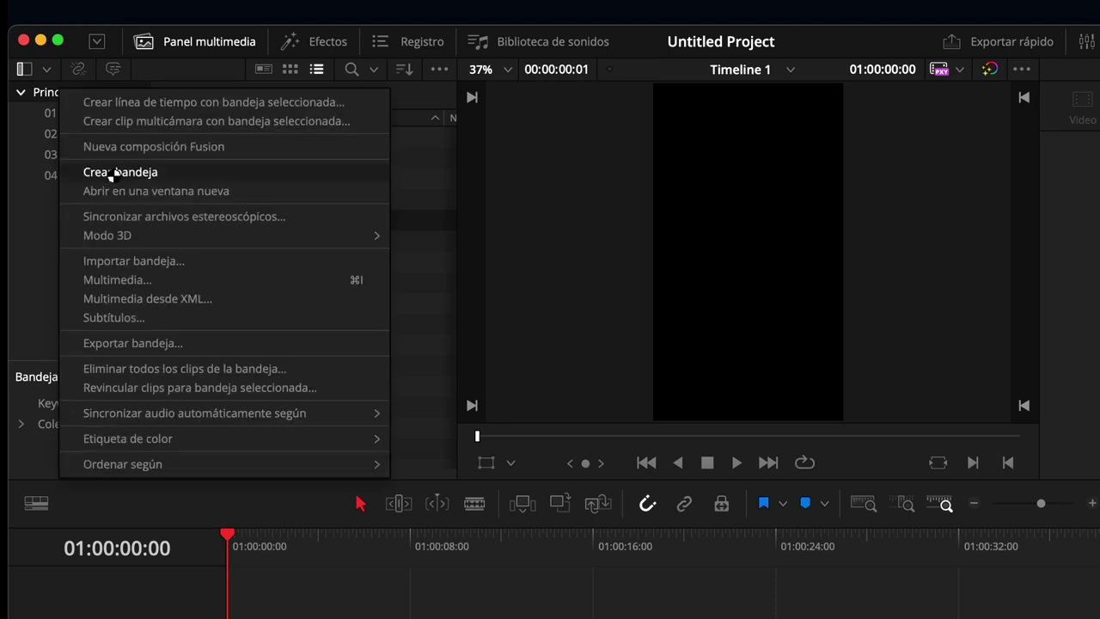
{"action": "left_click", "coordinate": [110, 175]}
{"action": "type", "text": "05 "}
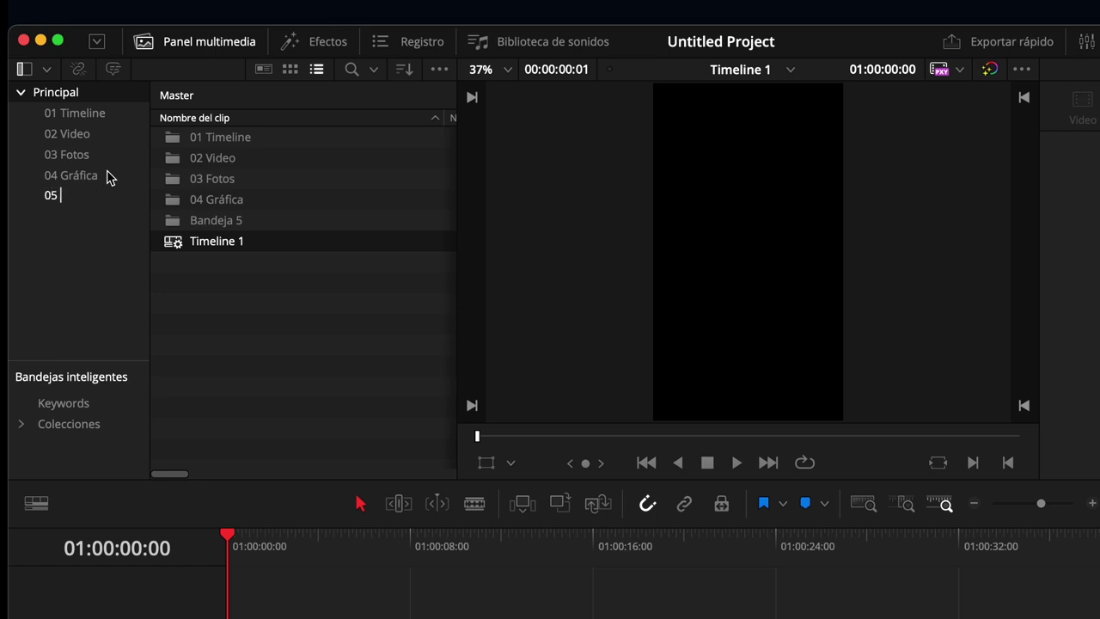
{"action": "type", "text": "M´"}
{"action": "type", "text": "a"}
{"action": "right_click", "coordinate": [57, 97]}
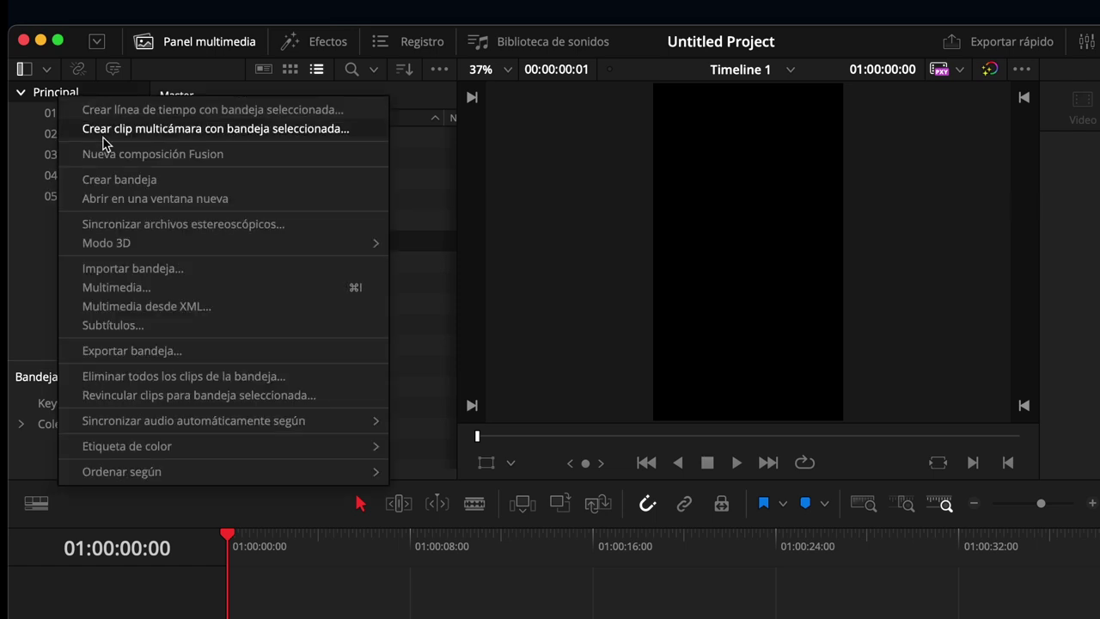
{"action": "left_click", "coordinate": [110, 180]}
{"action": "type", "text": "0"}
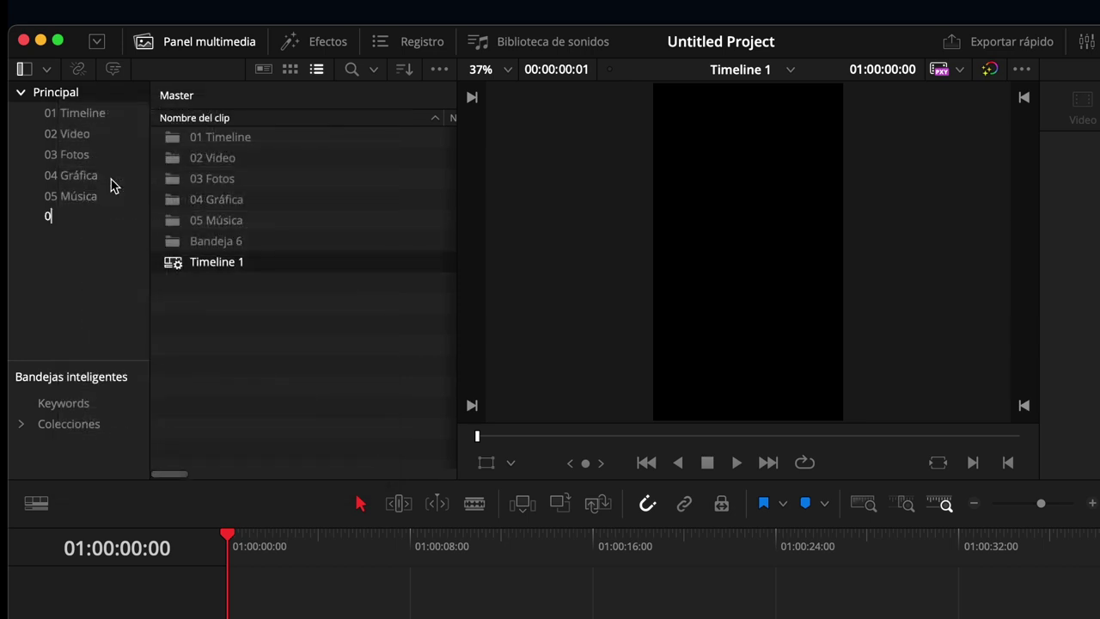
{"action": "type", "text": "6 Fx So"}
{"action": "type", "text": "nido"}
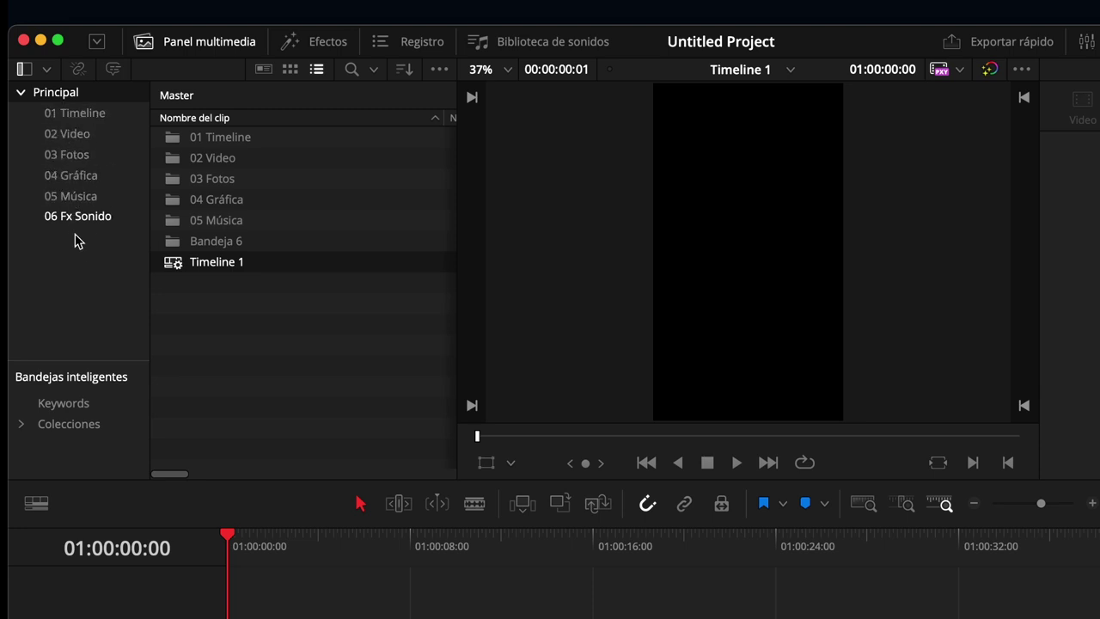
{"action": "key", "text": "Return"}
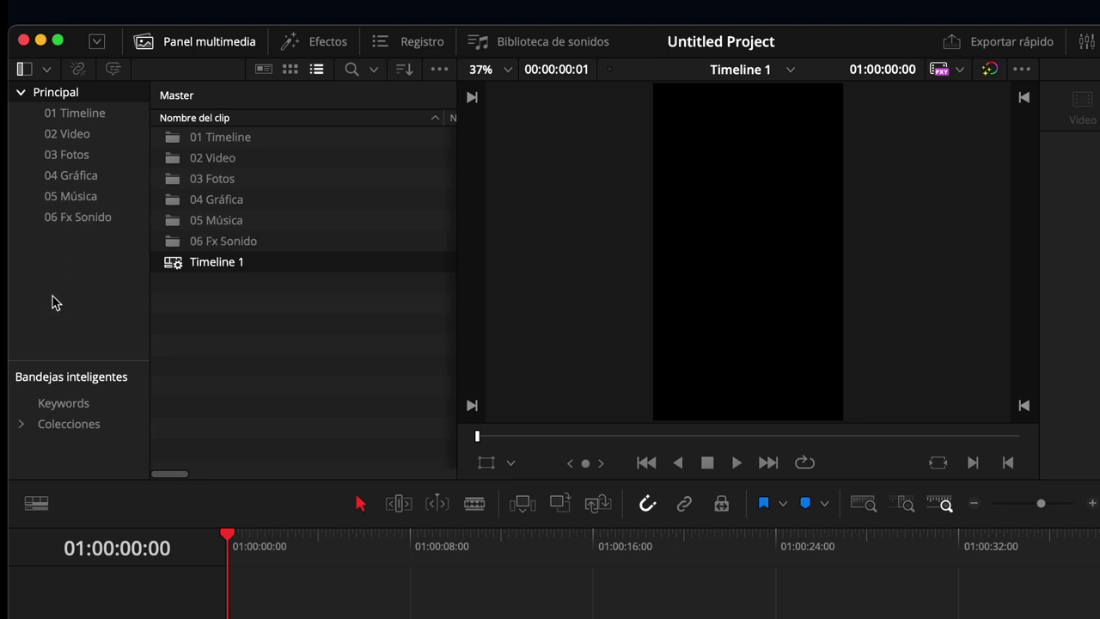
{"action": "right_click", "coordinate": [62, 289]}
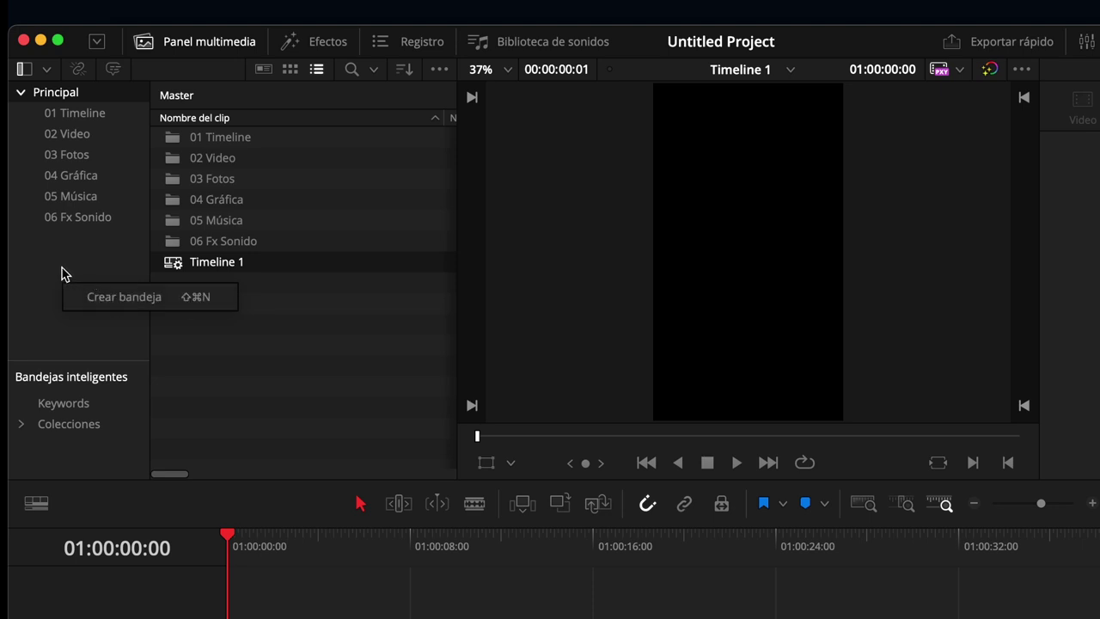
{"action": "left_click", "coordinate": [62, 273]}
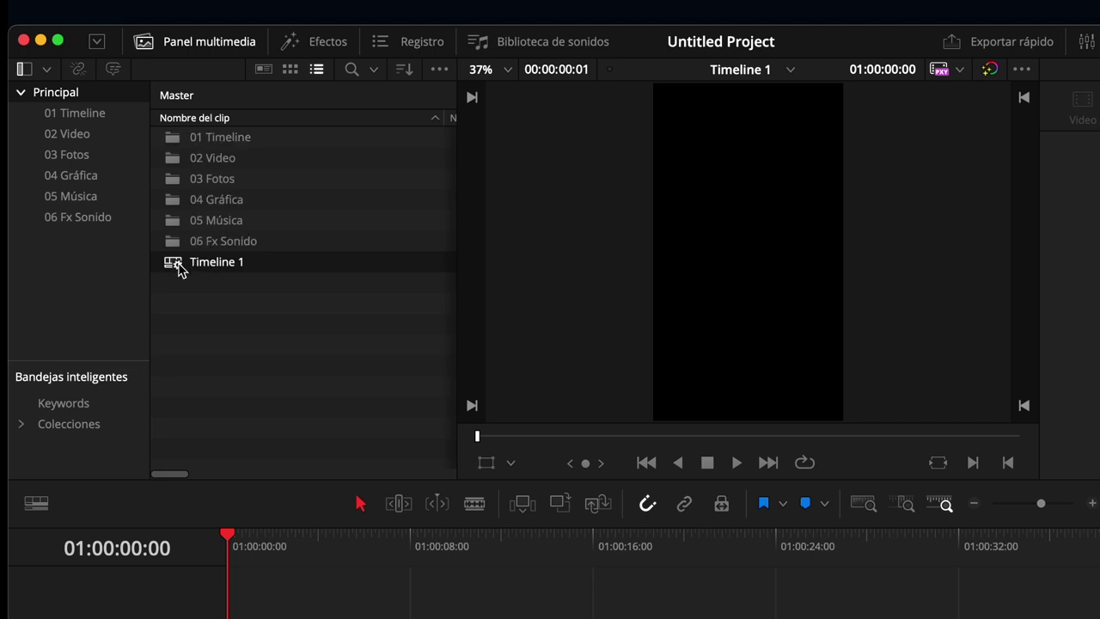
{"action": "left_click_drag", "start_coordinate": [178, 264], "coordinate": [79, 114]}
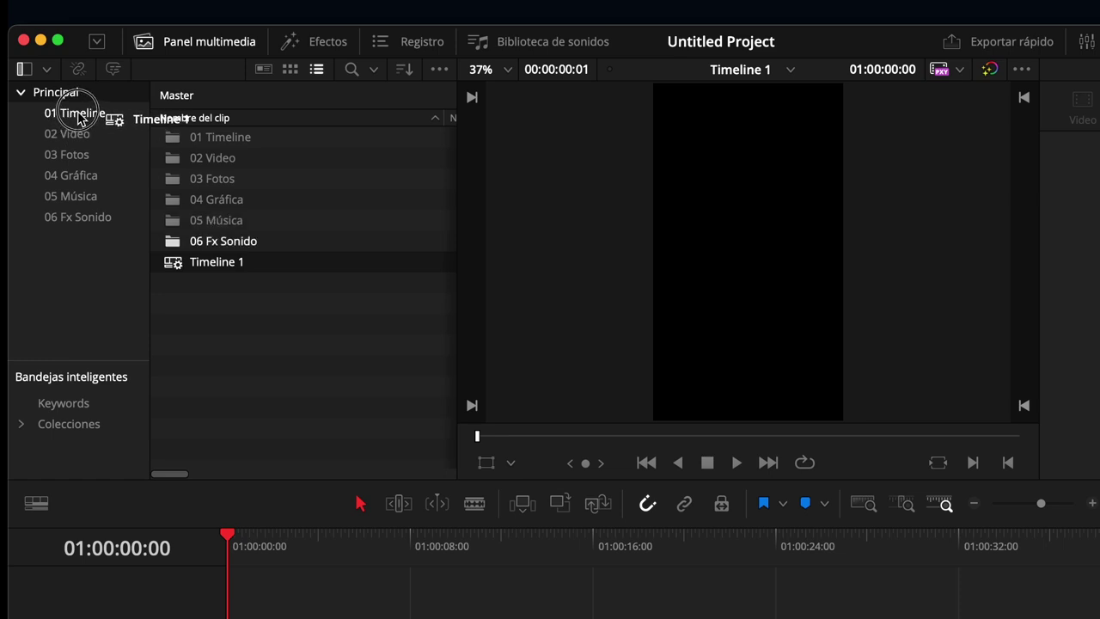
{"action": "left_click_drag", "start_coordinate": [79, 116], "coordinate": [77, 115]}
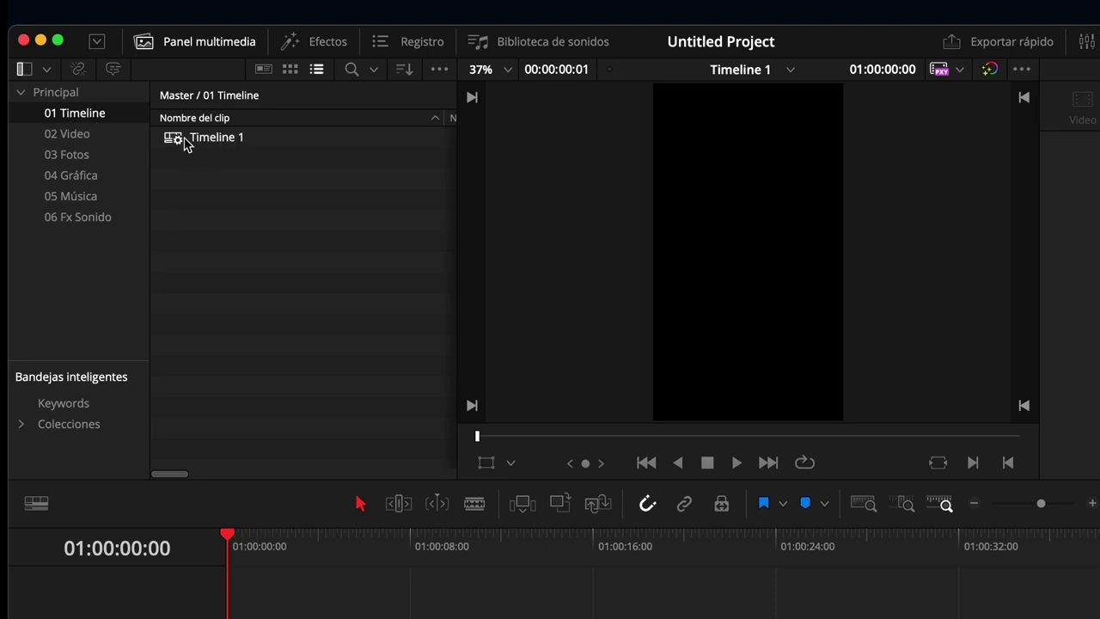
{"action": "left_click", "coordinate": [213, 147]}
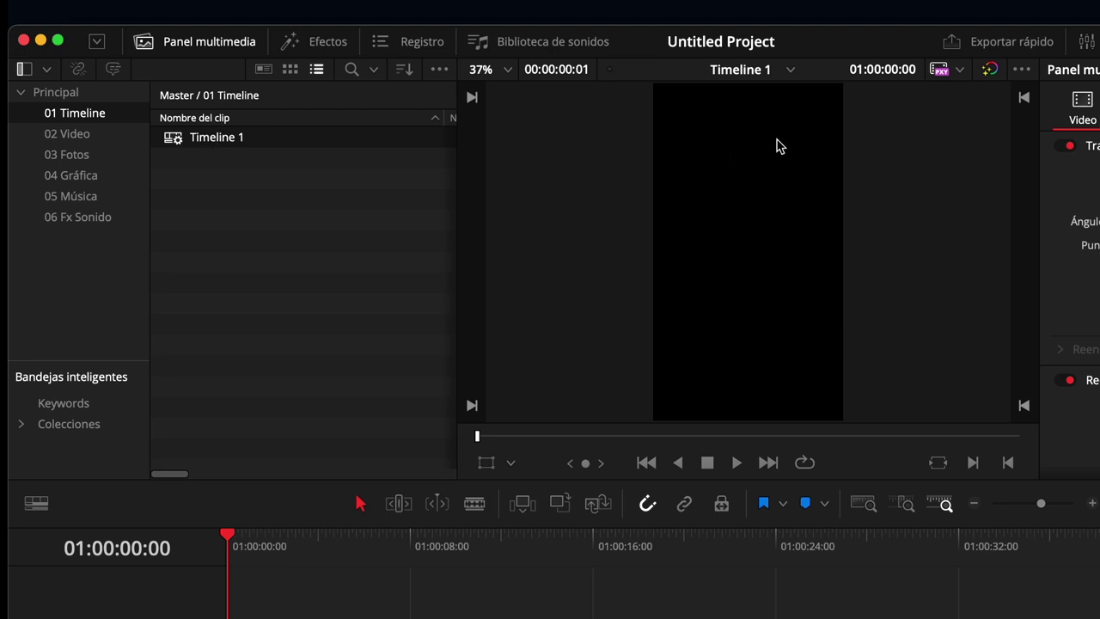
{"action": "left_click", "coordinate": [227, 143]}
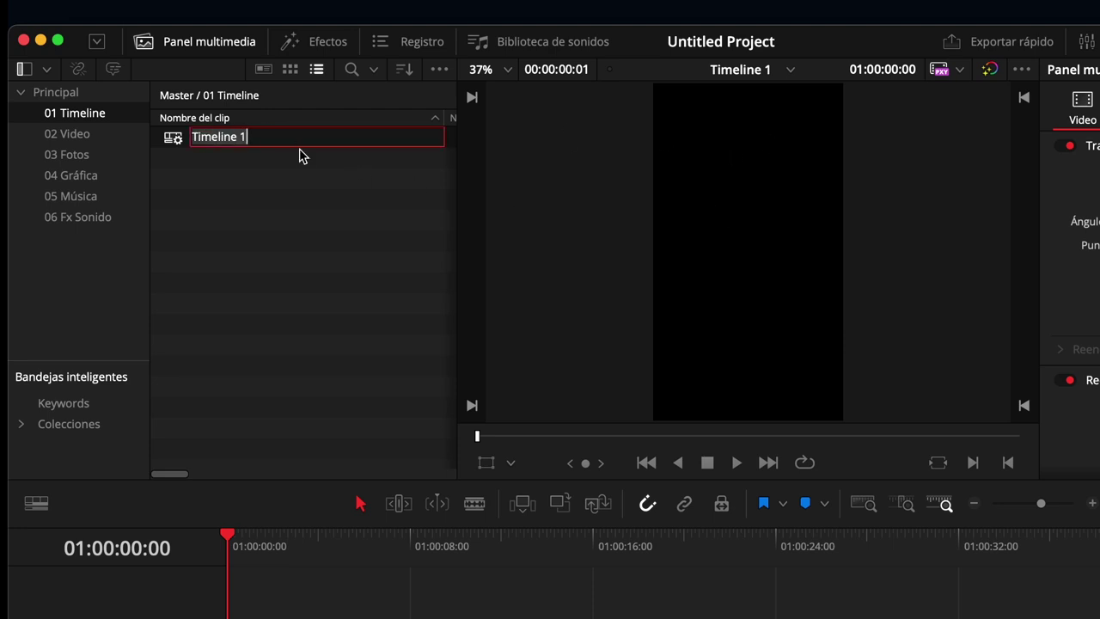
{"action": "key", "text": "BackSpace"}
{"action": "type", "text": "01"}
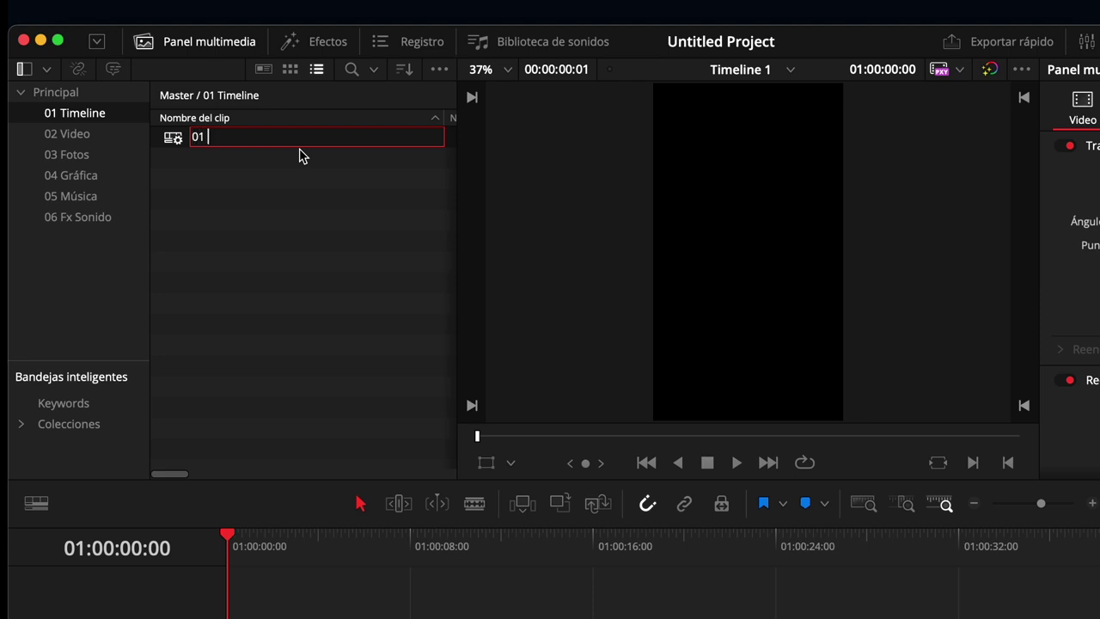
{"action": "type", "text": "080 1"}
{"action": "type", "text": "920 "}
{"action": "type", "text": "Vertical"}
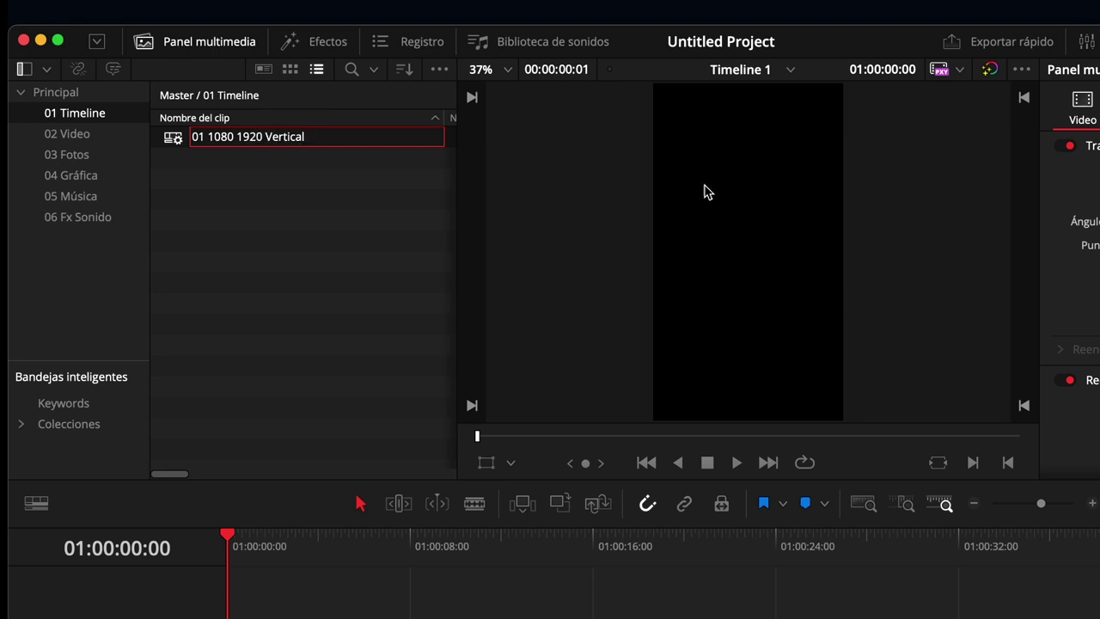
{"action": "left_click", "coordinate": [265, 312]}
Import DJI_0226.MOV into the 02 Video bin and place it on the vertical timeline's Video 1 track
{"action": "left_click", "coordinate": [136, 138]}
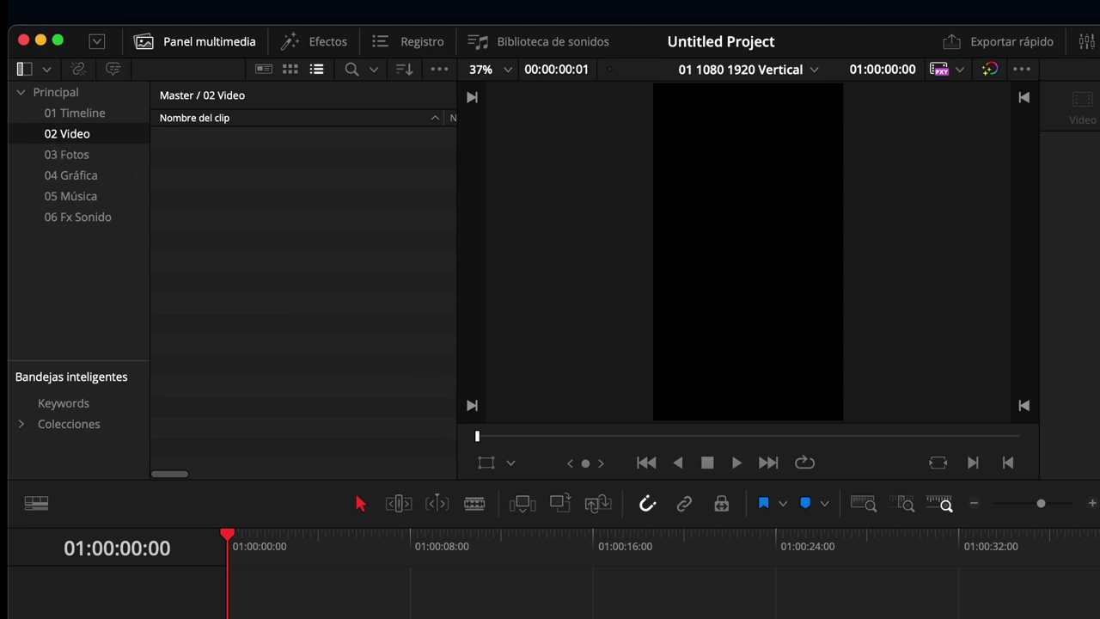
{"action": "mouse_move", "coordinate": [442, 368]}
{"action": "left_mouse_down"}
{"action": "mouse_move", "coordinate": [274, 249]}
{"action": "mouse_move", "coordinate": [176, 141]}
{"action": "left_mouse_up"}
{"action": "left_click", "coordinate": [174, 139]}
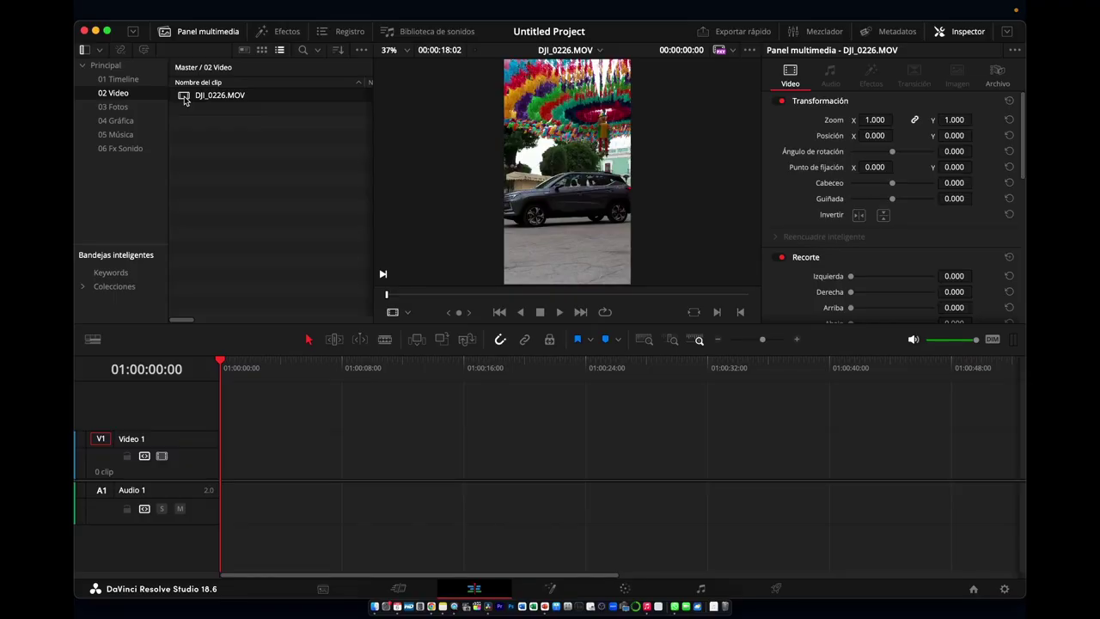
{"action": "mouse_move", "coordinate": [183, 95]}
{"action": "left_mouse_down"}
{"action": "mouse_move", "coordinate": [371, 449]}
{"action": "mouse_move", "coordinate": [384, 449]}
{"action": "left_mouse_up"}
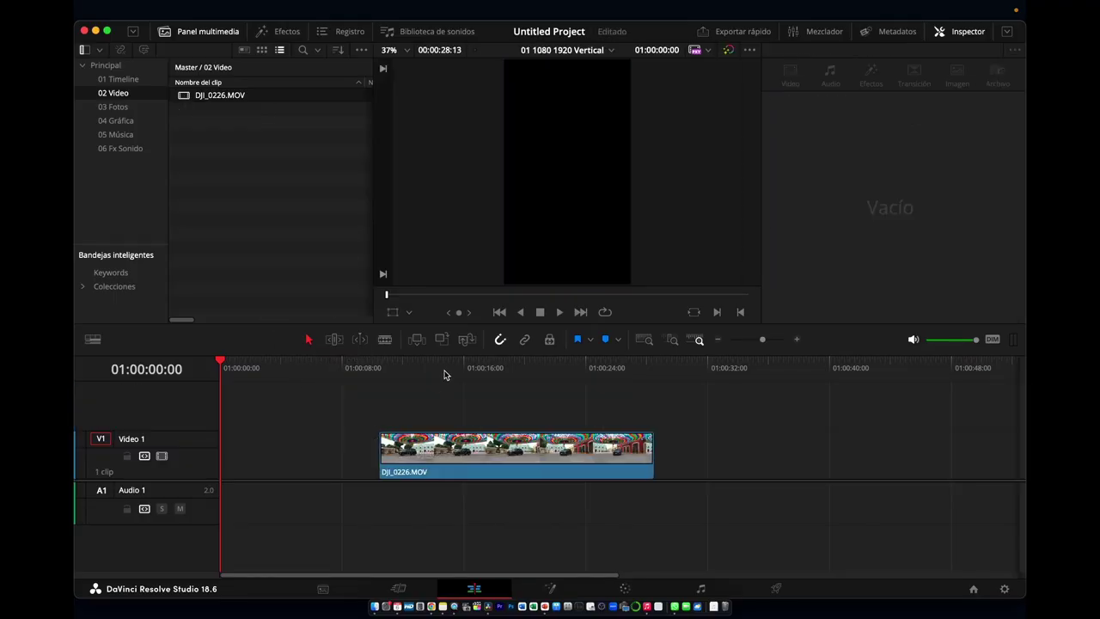
{"action": "left_click", "coordinate": [444, 371]}
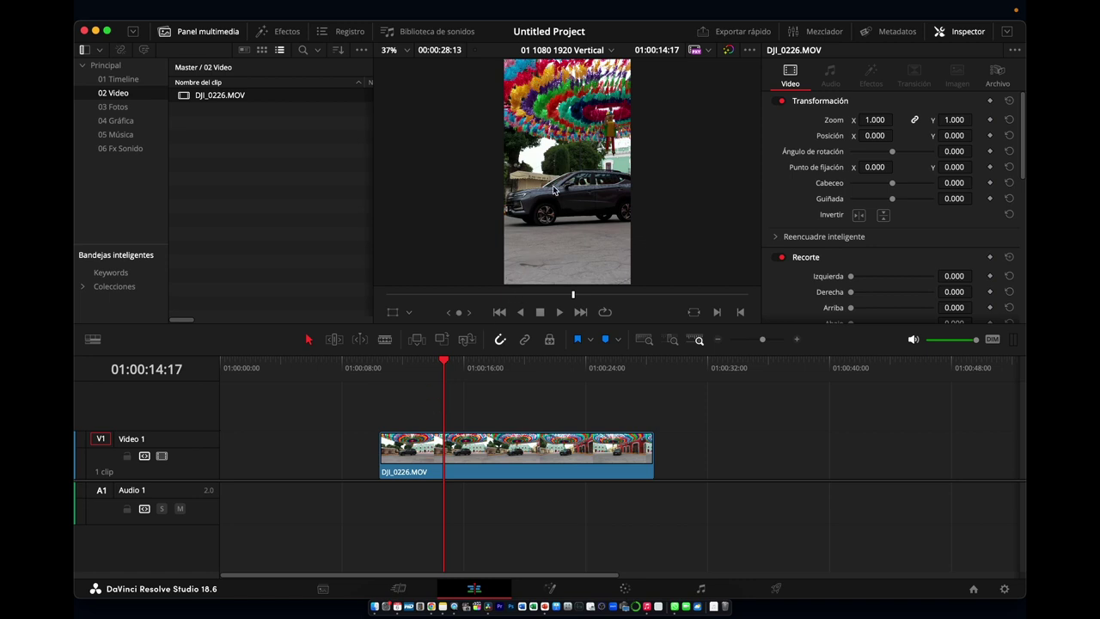
Scrub through the drone clip to preview it, then show the 01 Timeline bin
{"action": "left_click", "coordinate": [444, 451]}
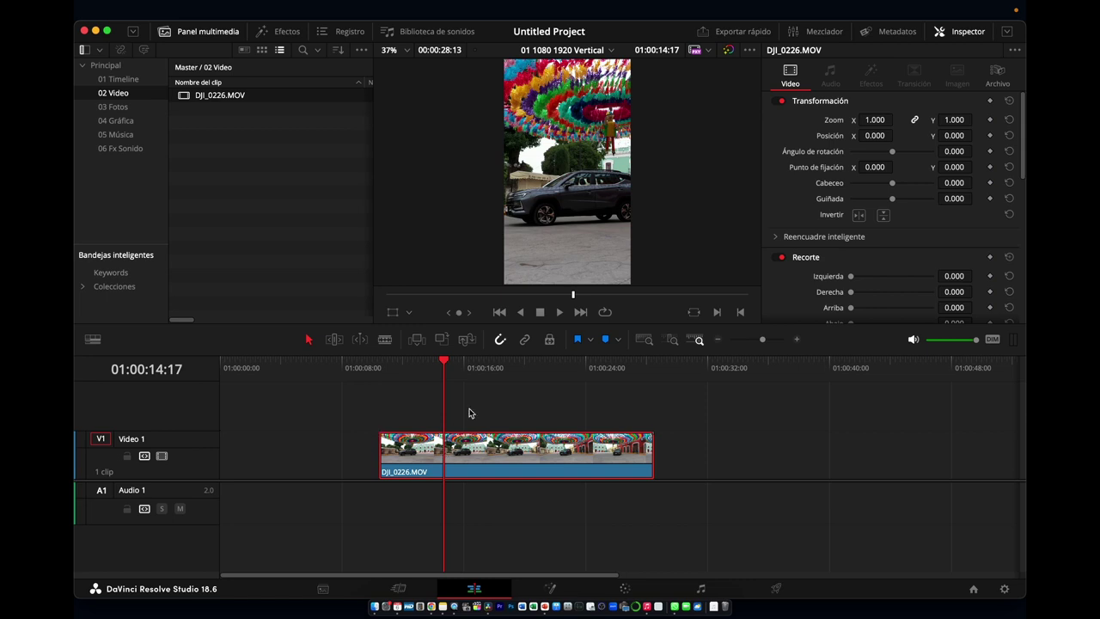
{"action": "mouse_move", "coordinate": [470, 376]}
{"action": "left_mouse_down"}
{"action": "mouse_move", "coordinate": [615, 370]}
{"action": "mouse_move", "coordinate": [576, 366]}
{"action": "left_mouse_up"}
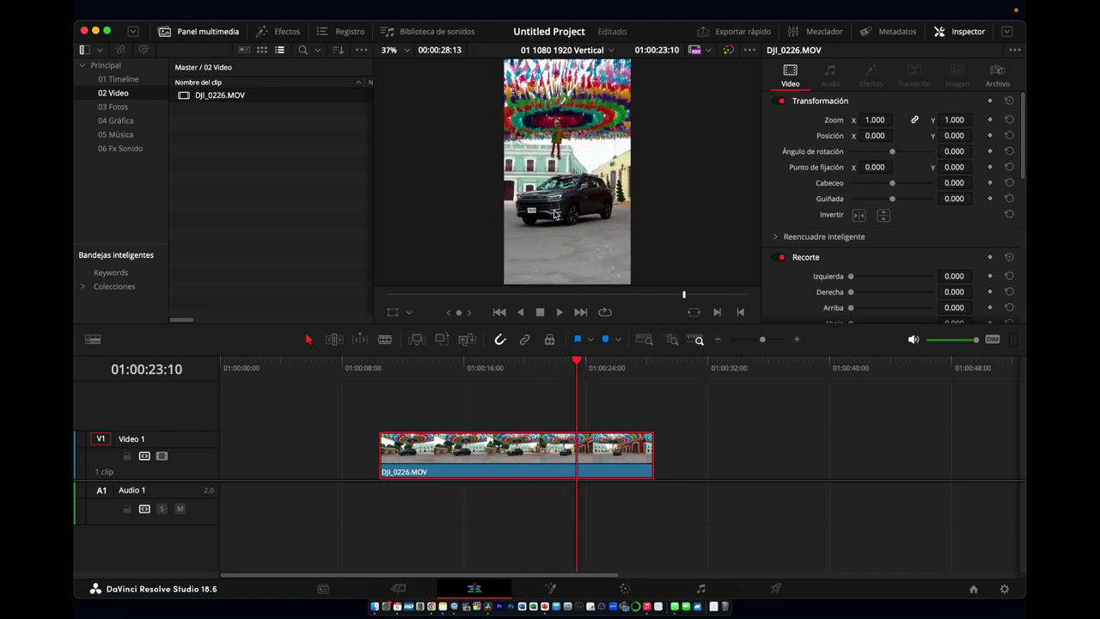
{"action": "left_click", "coordinate": [116, 80]}
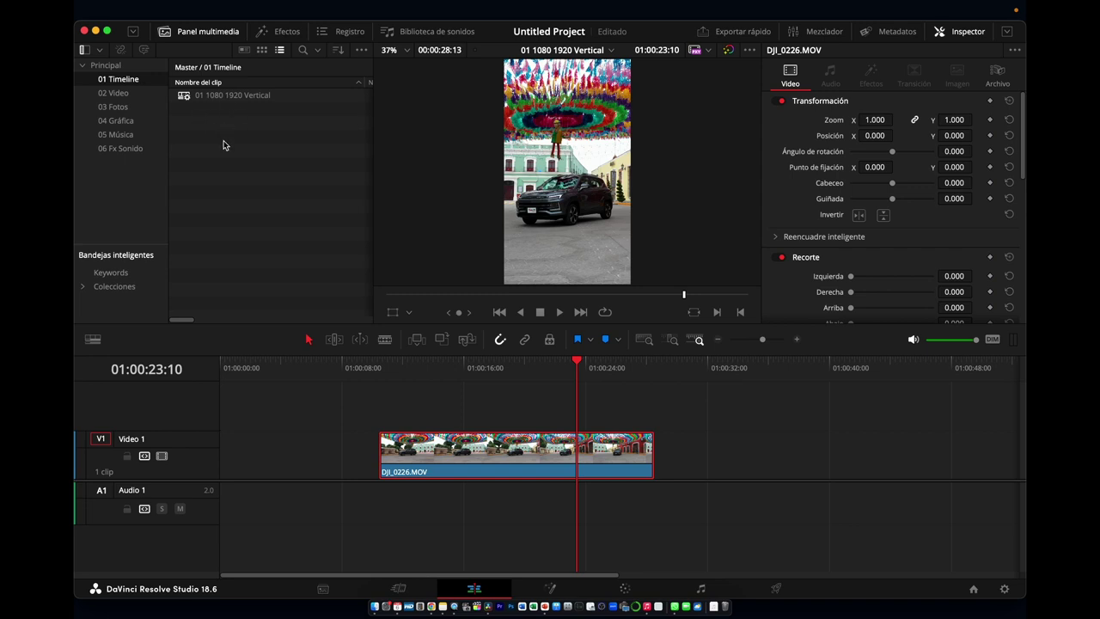
{"action": "right_click", "coordinate": [207, 100]}
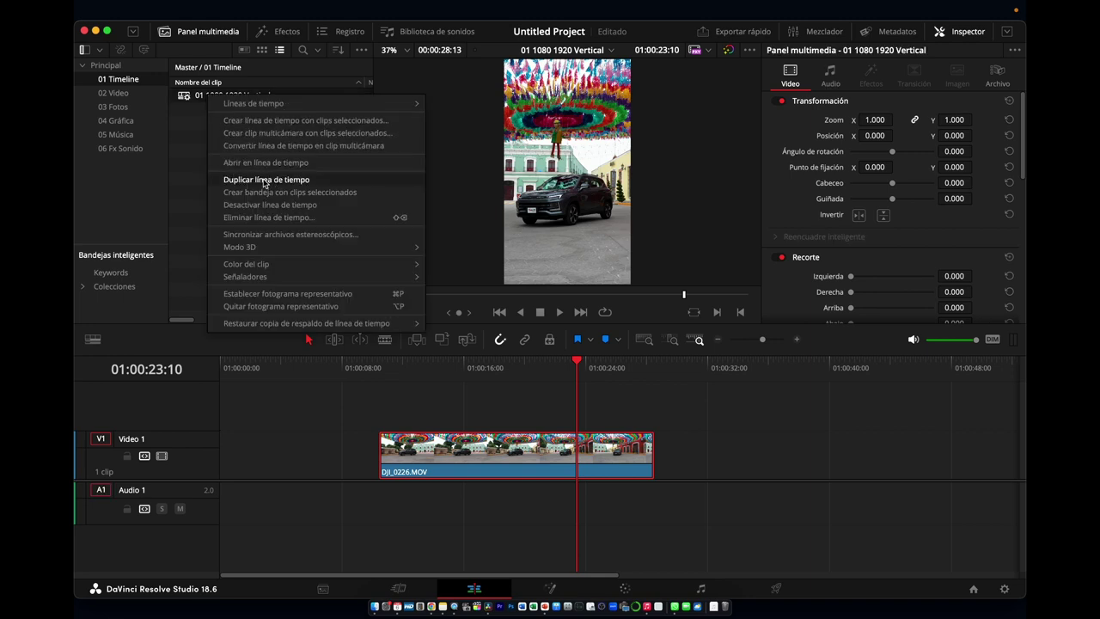
{"action": "left_click", "coordinate": [264, 180]}
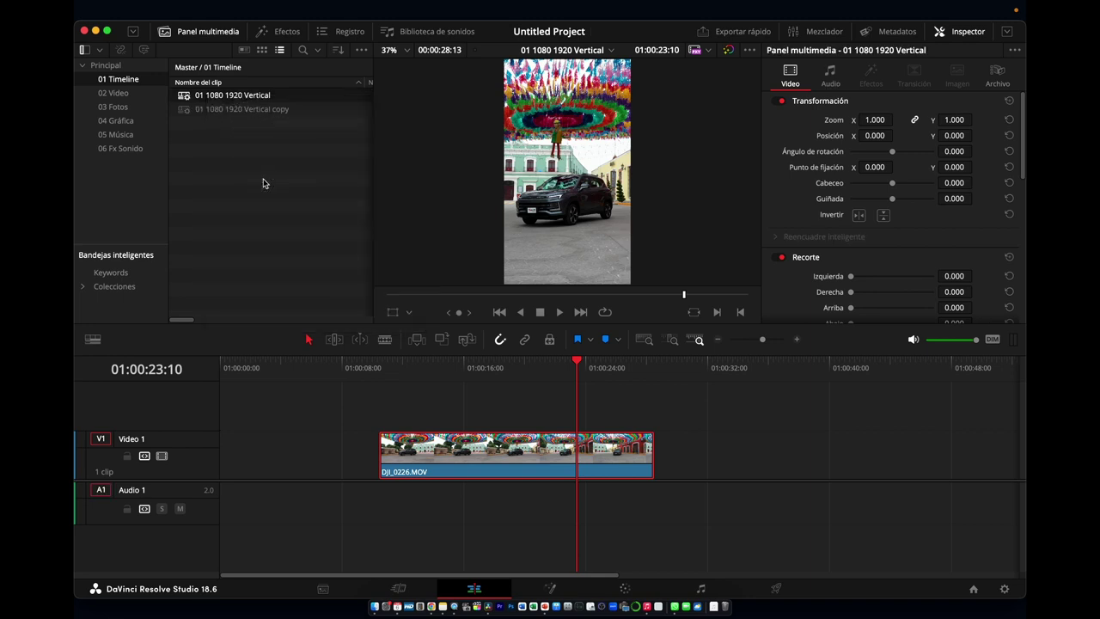
{"action": "left_click", "coordinate": [245, 110]}
{"action": "left_click", "coordinate": [245, 110]}
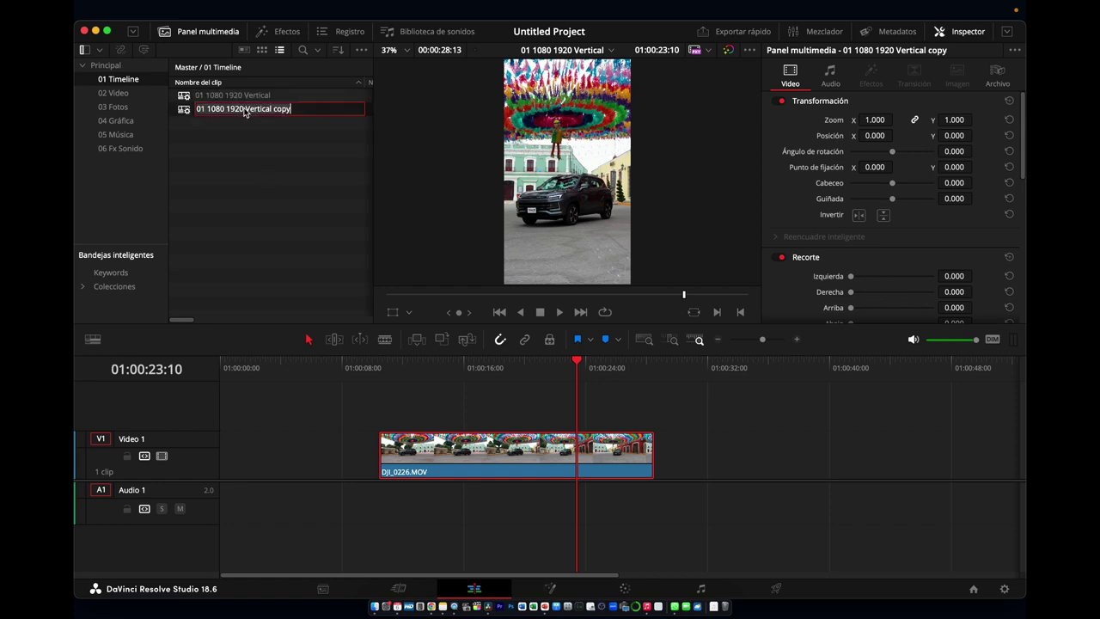
{"action": "key", "text": "Right"}
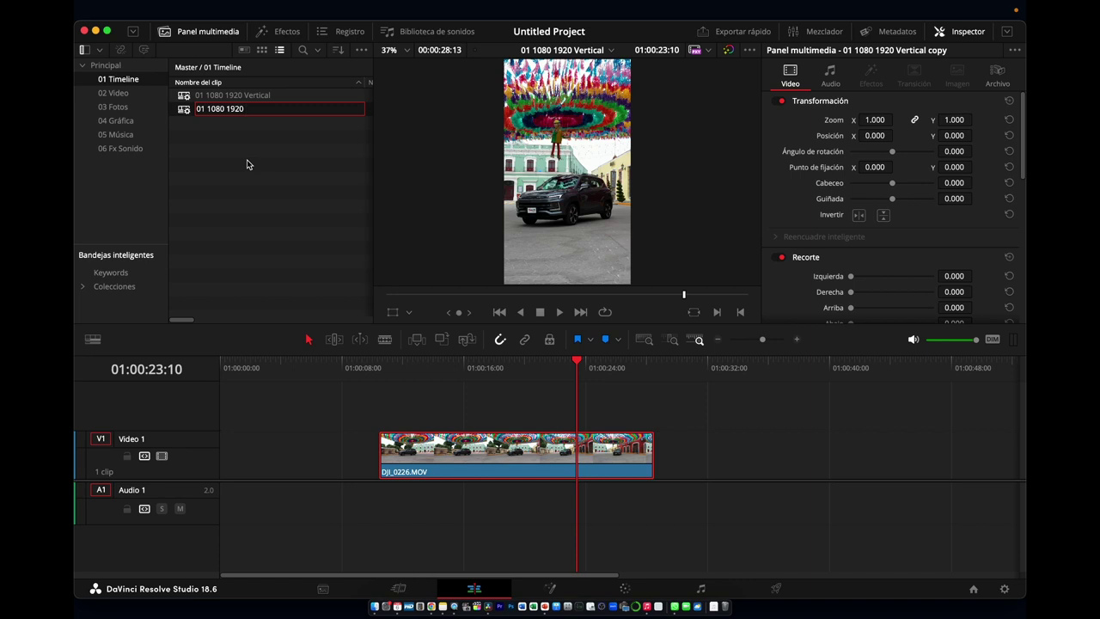
{"action": "type", "text": "Cuadra"}
{"action": "type", "text": "do"}
{"action": "key", "text": "Left"}
{"action": "key", "text": "Left"}
{"action": "key", "text": "Left"}
{"action": "key", "text": "BackSpace"}
{"action": "key", "text": "BackSpace"}
{"action": "key", "text": "BackSpace"}
{"action": "type", "text": "080"}
{"action": "key", "text": "Return"}
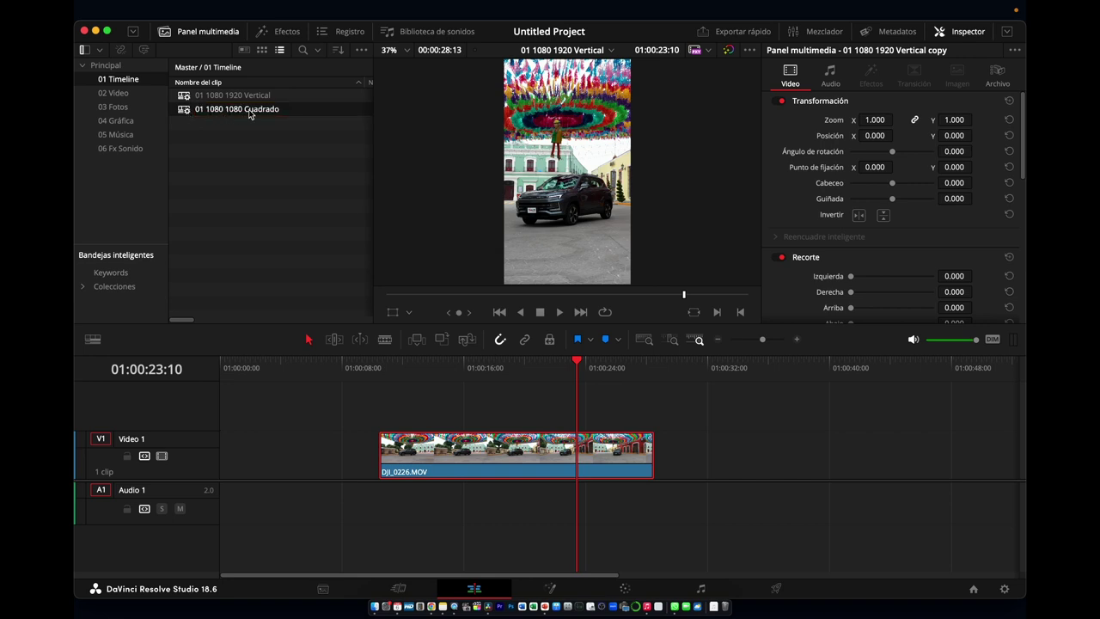
{"action": "right_click", "coordinate": [249, 115]}
{"action": "left_click", "coordinate": [215, 111]}
{"action": "left_click", "coordinate": [201, 110]}
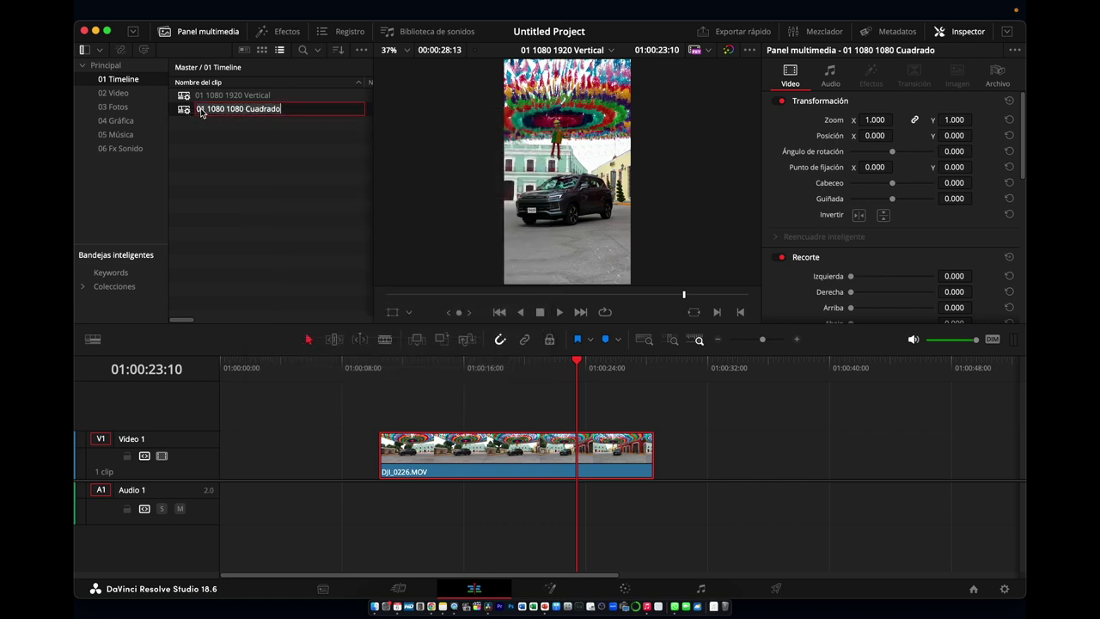
{"action": "key", "text": "BackSpace"}
{"action": "type", "text": "2"}
{"action": "key", "text": "Return"}
{"action": "right_click", "coordinate": [232, 112]}
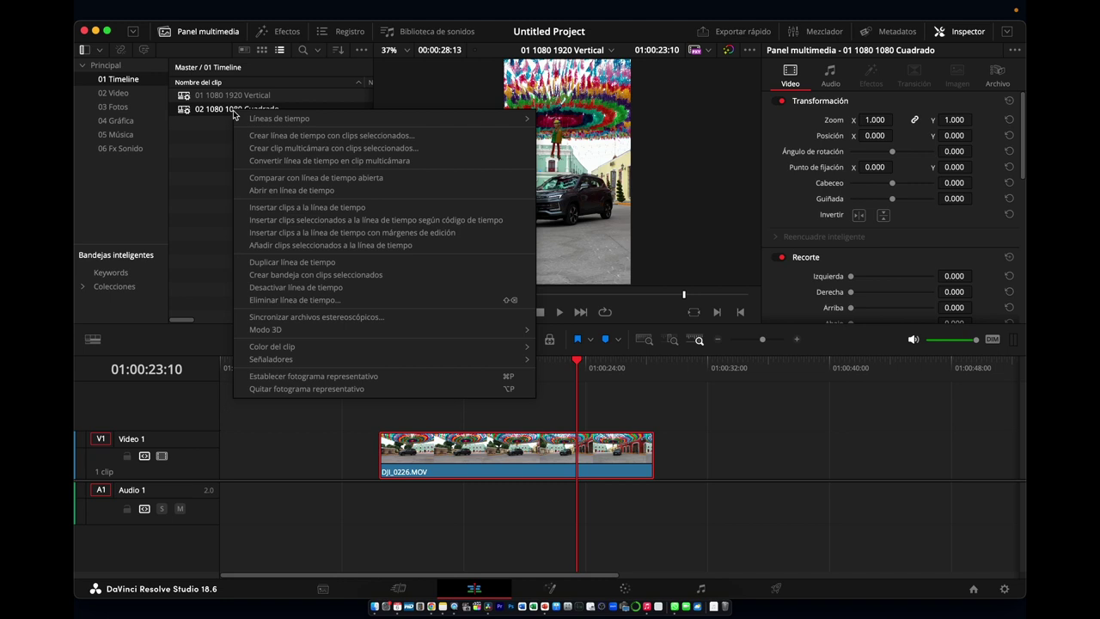
{"action": "mouse_move", "coordinate": [280, 125]}
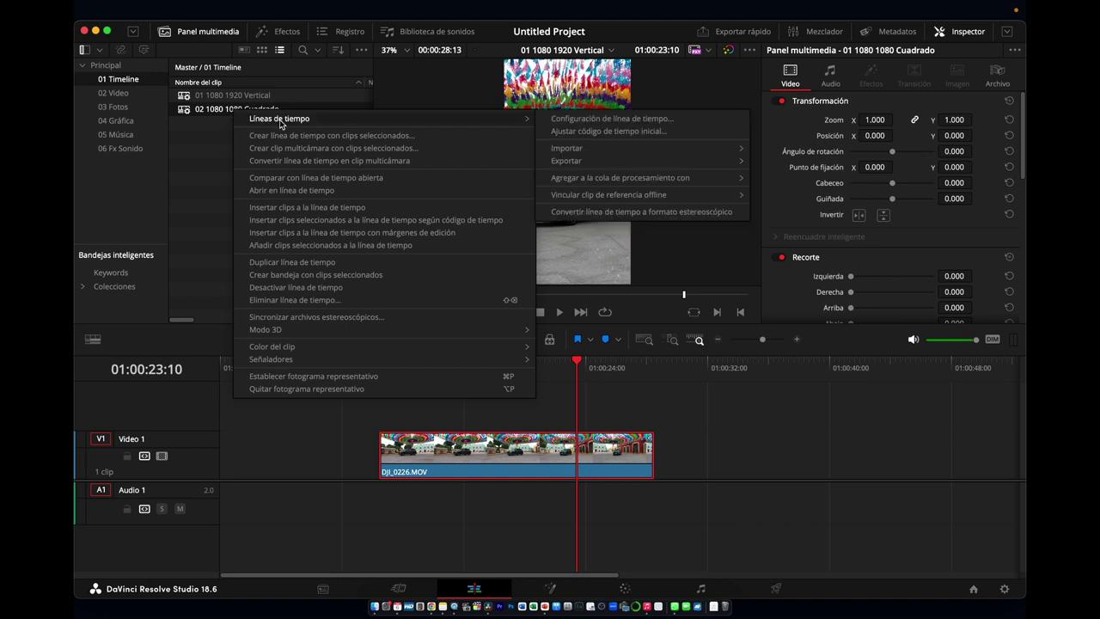
Change the Cuadrado timeline's resolution to 1080 x 1080 HD Square and apply the settings
{"action": "left_click", "coordinate": [610, 124]}
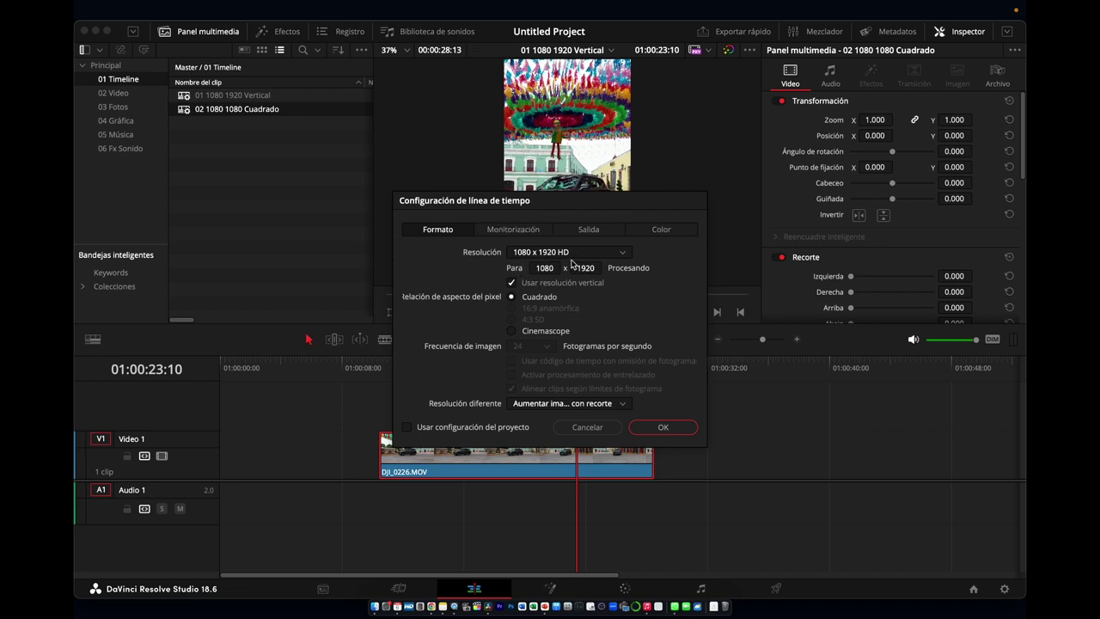
{"action": "left_click", "coordinate": [596, 257]}
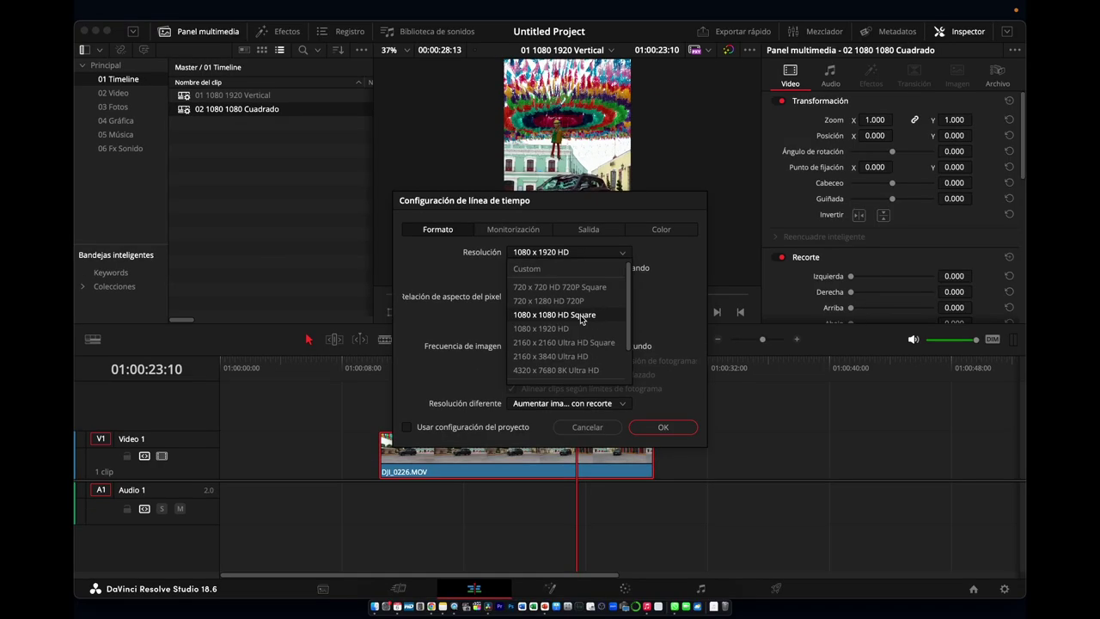
{"action": "left_click", "coordinate": [573, 318]}
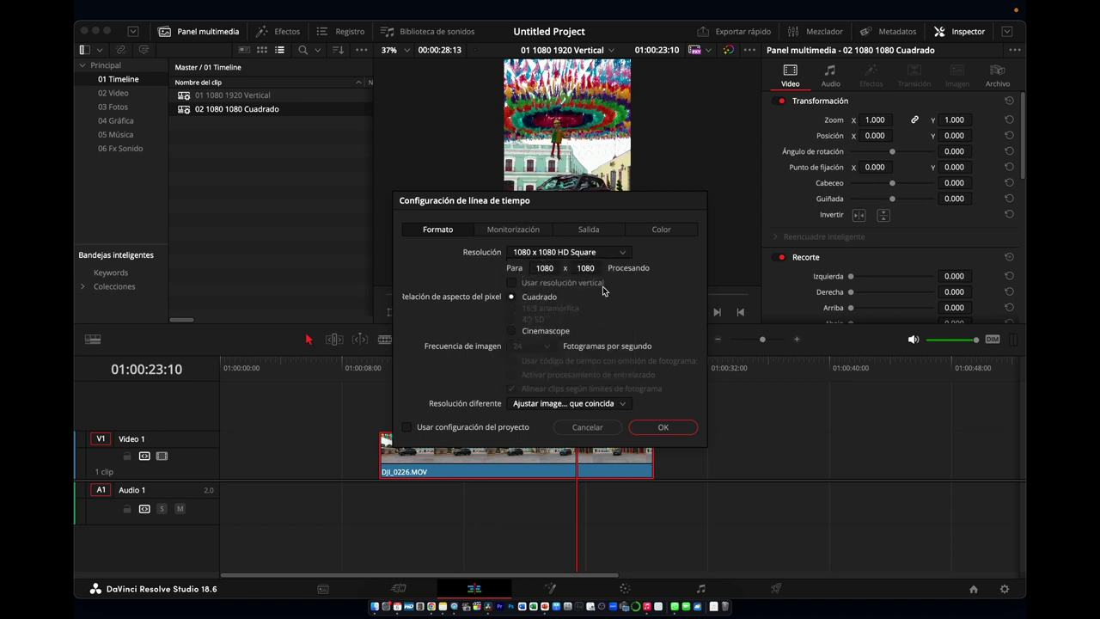
{"action": "left_click", "coordinate": [518, 232]}
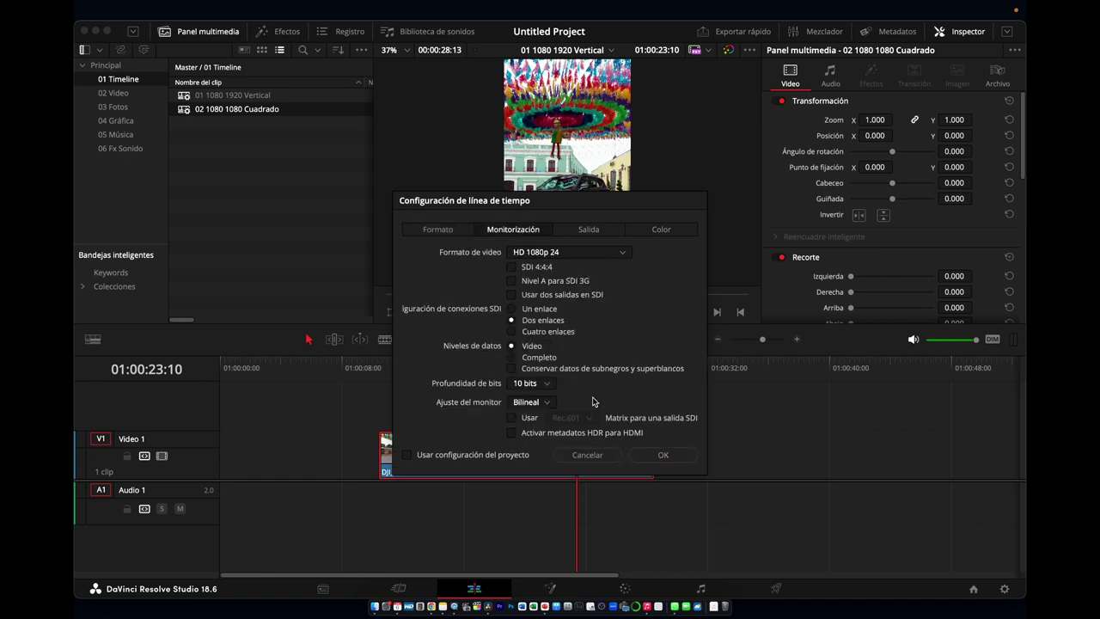
{"action": "left_click", "coordinate": [588, 231]}
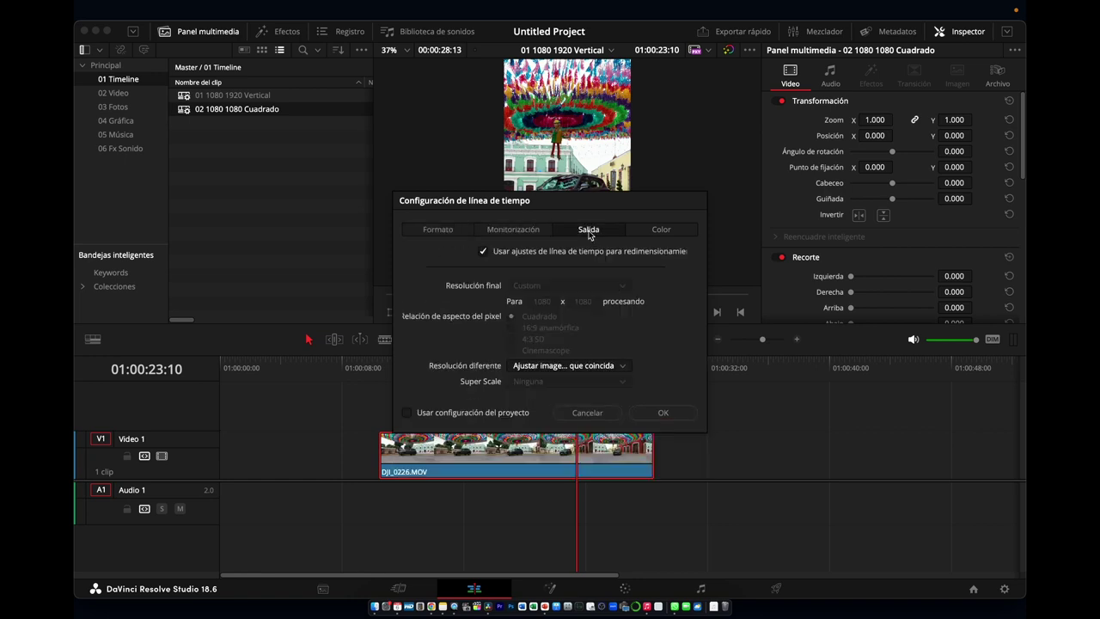
{"action": "left_click", "coordinate": [658, 231]}
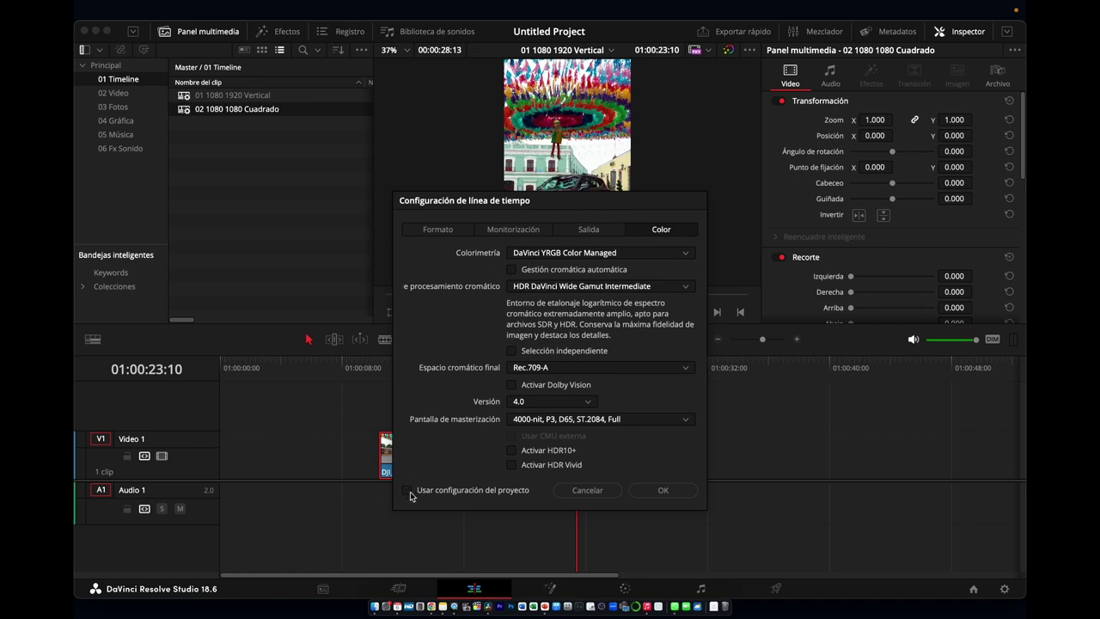
{"action": "left_click", "coordinate": [421, 237]}
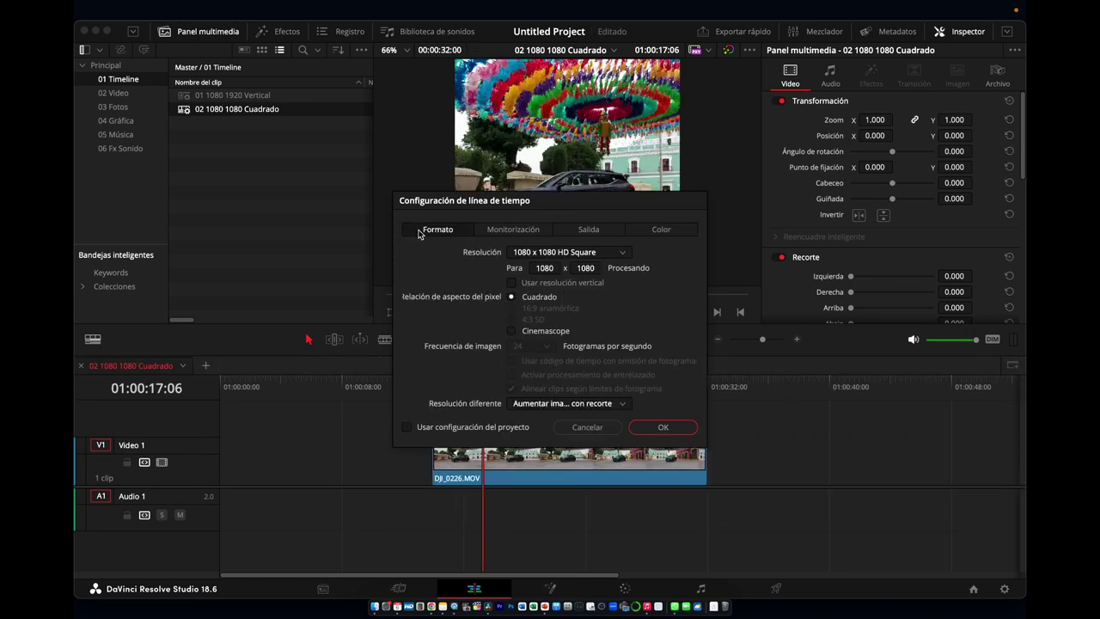
{"action": "left_click", "coordinate": [622, 407]}
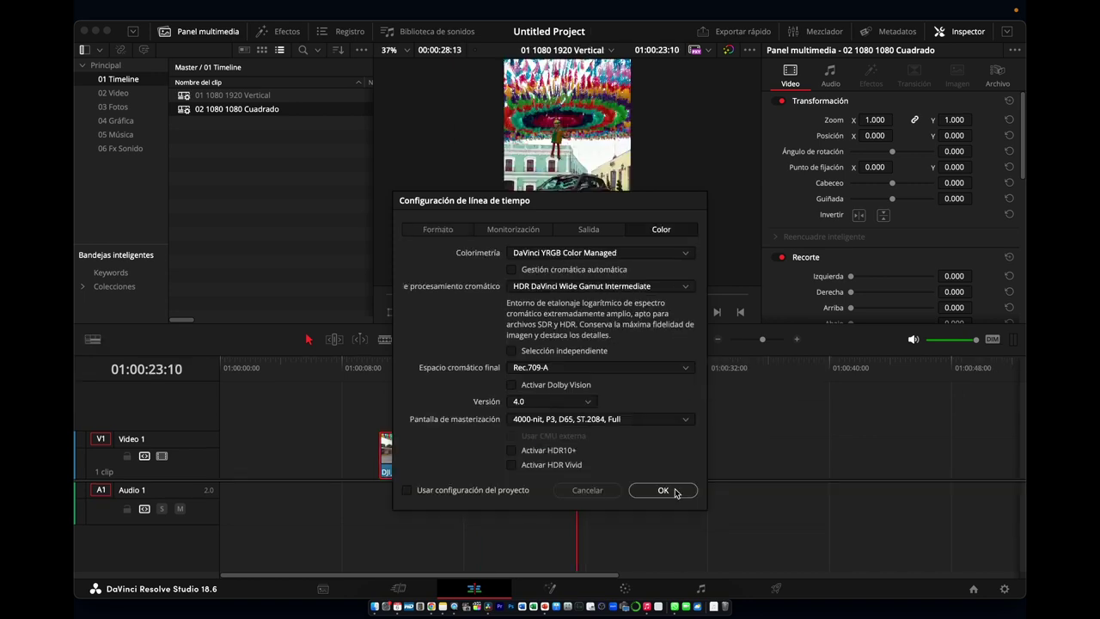
{"action": "left_click", "coordinate": [676, 492]}
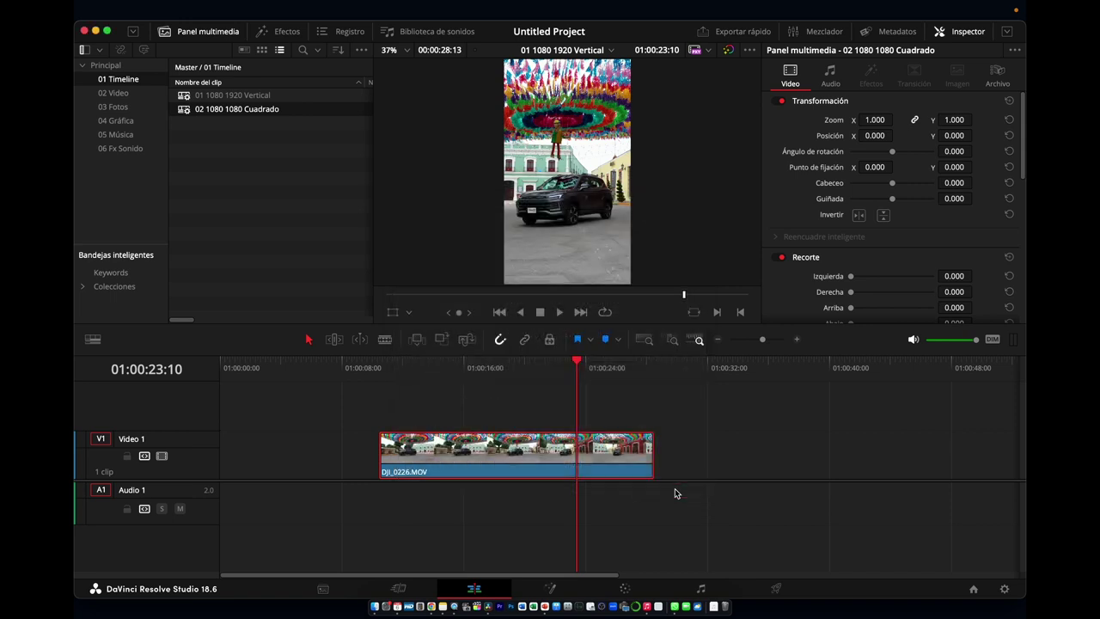
{"action": "double_click", "coordinate": [184, 110]}
{"action": "left_click_drag", "start_coordinate": [482, 387], "coordinate": [585, 388]}
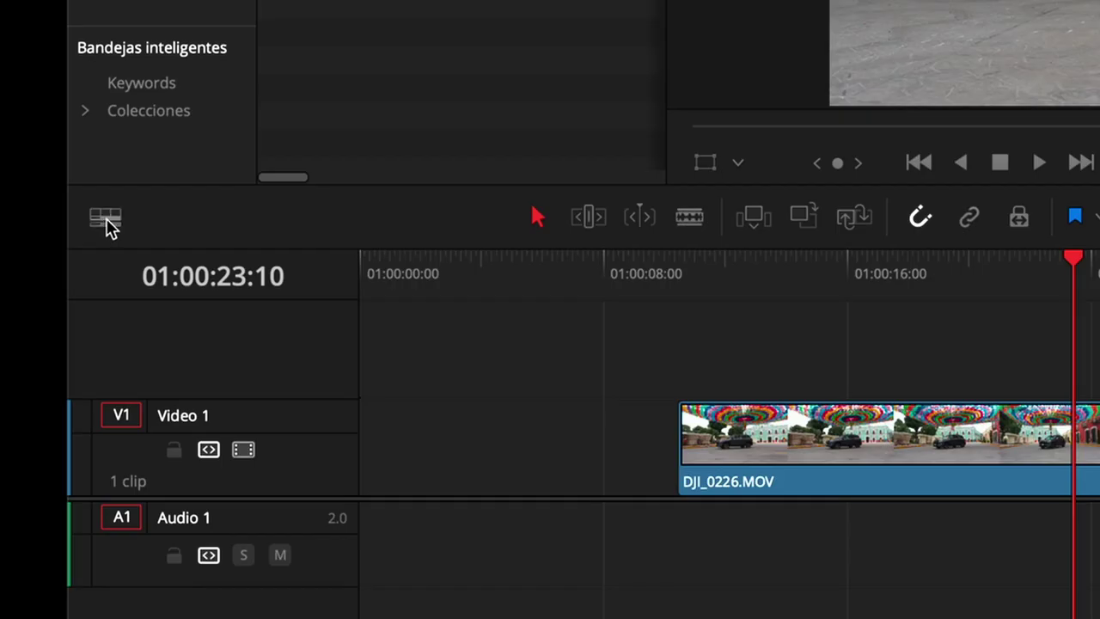
{"action": "left_click", "coordinate": [105, 220]}
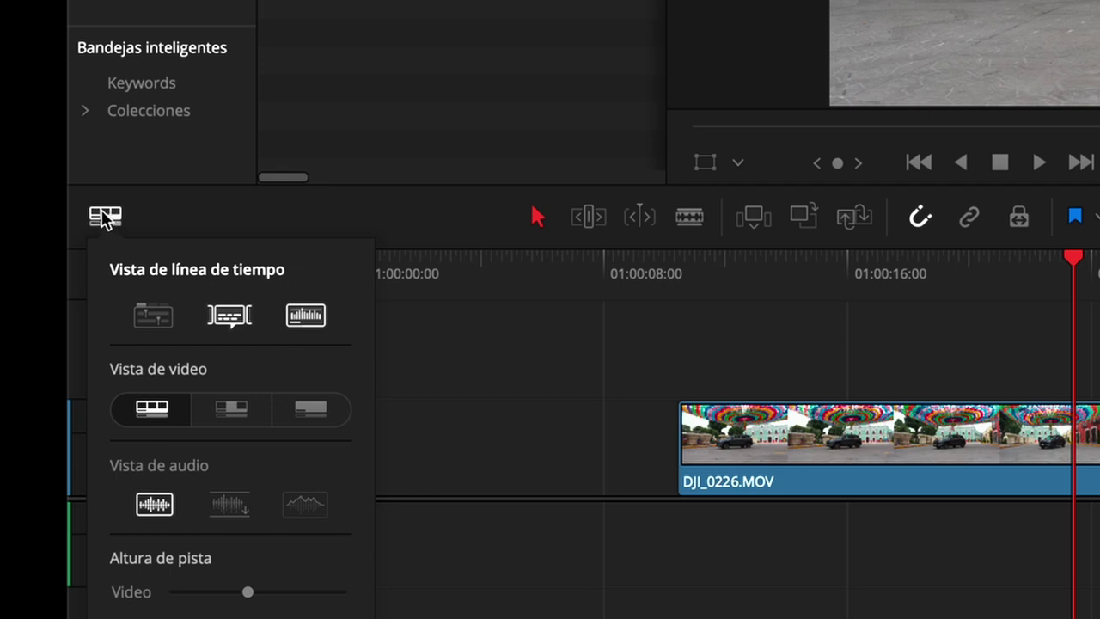
{"action": "left_click", "coordinate": [150, 318]}
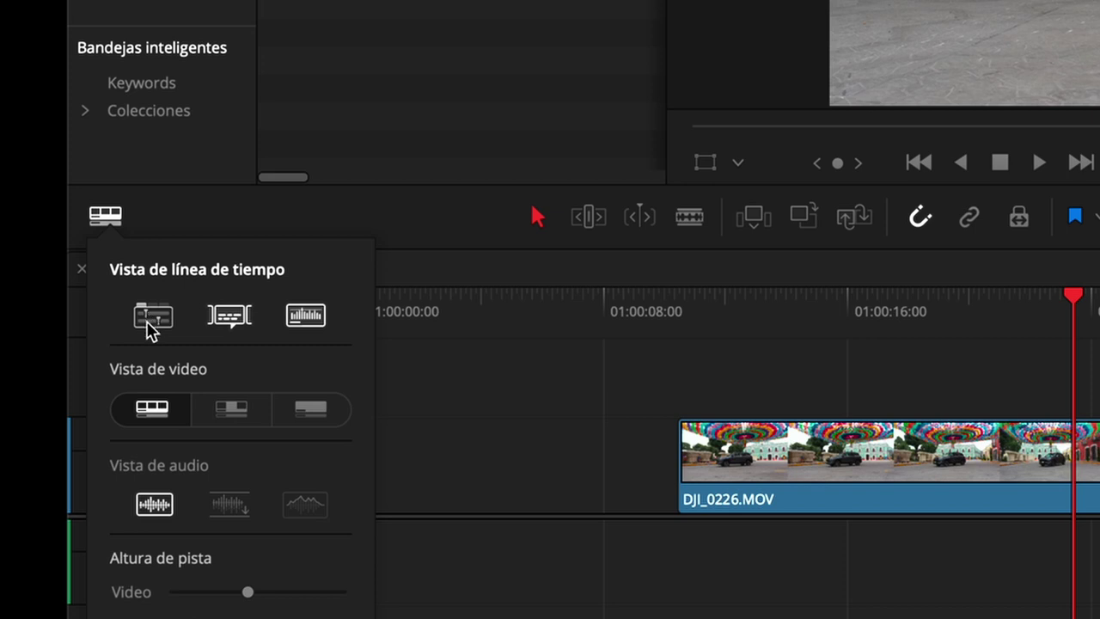
{"action": "left_click", "coordinate": [150, 321]}
{"action": "left_click", "coordinate": [150, 321]}
{"action": "left_click", "coordinate": [152, 326]}
{"action": "left_click", "coordinate": [150, 325]}
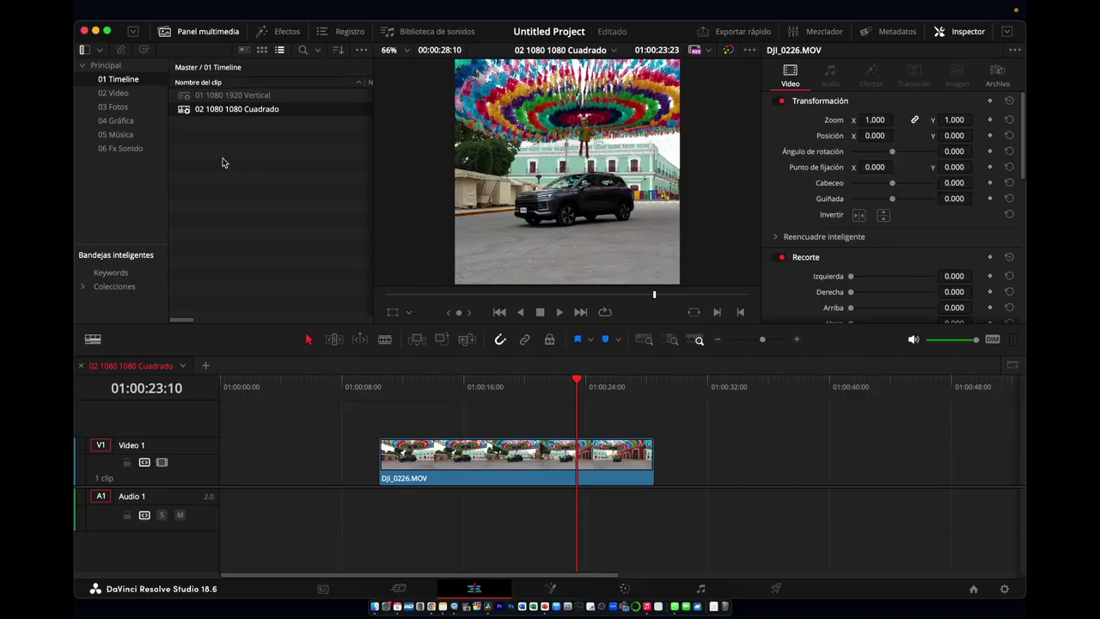
Add the Vertical timeline as a tab placed before Cuadrado, then return to Cuadrado
{"action": "double_click", "coordinate": [185, 97]}
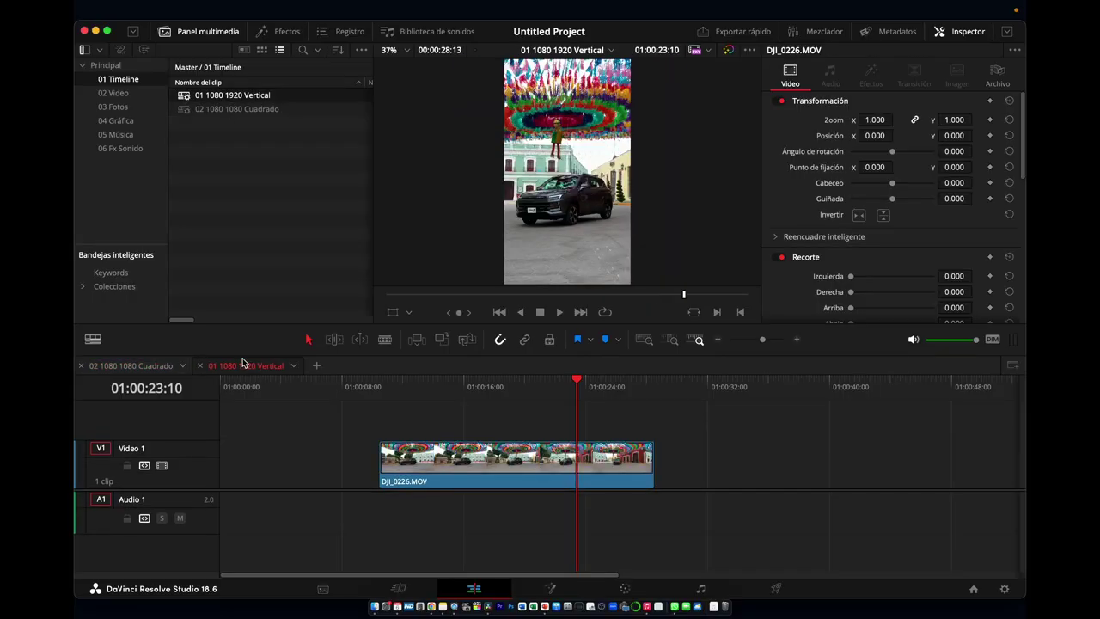
{"action": "left_click_drag", "start_coordinate": [249, 369], "coordinate": [106, 365]}
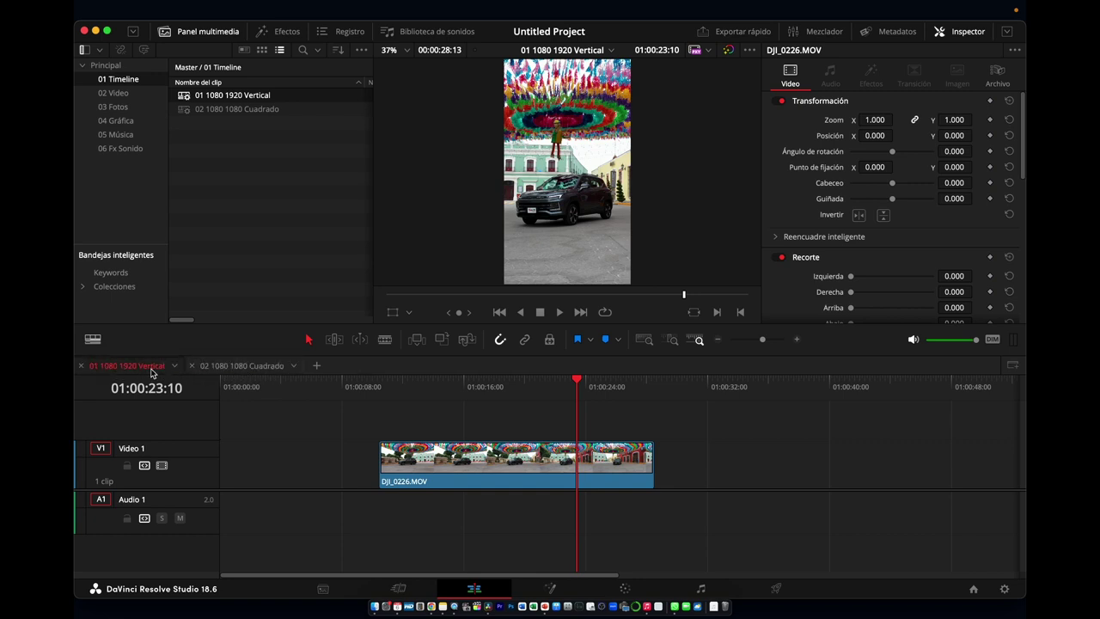
{"action": "left_click", "coordinate": [252, 367]}
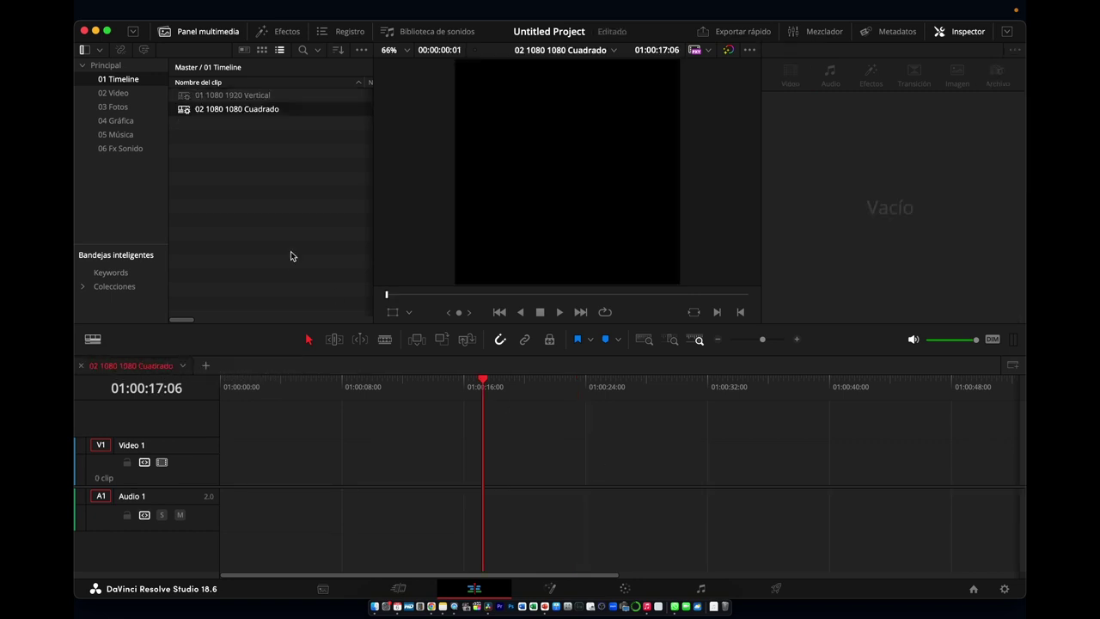
Place DJI_0226.MOV on the Cuadrado timeline, check its square framing, then view the 01 Timeline bin
{"action": "left_click", "coordinate": [112, 93]}
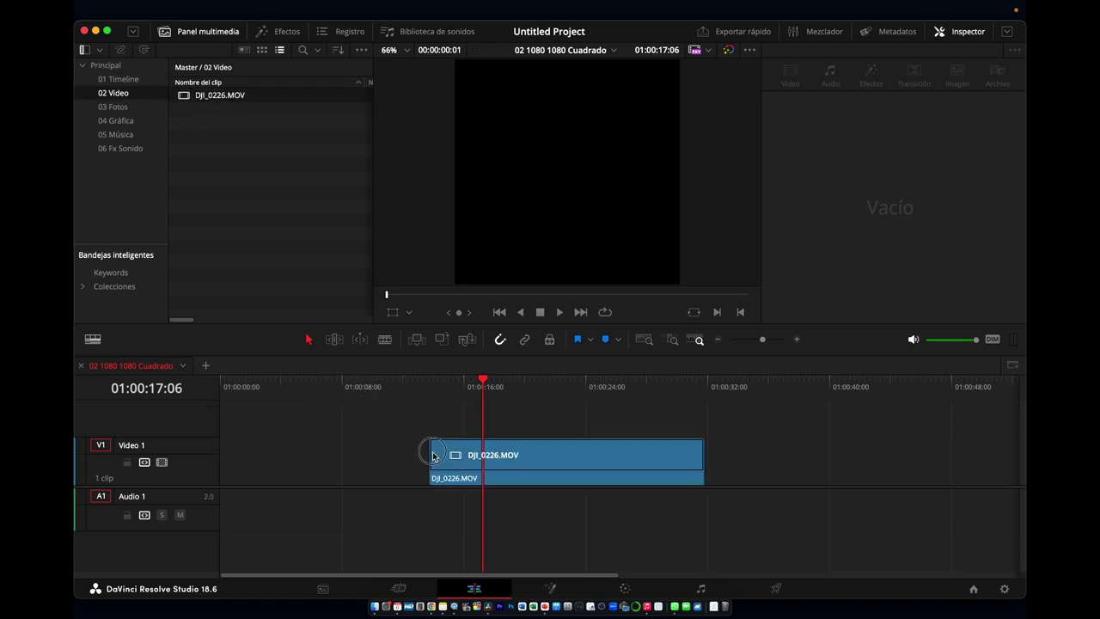
{"action": "left_click_drag", "start_coordinate": [194, 98], "coordinate": [441, 461]}
{"action": "left_click_drag", "start_coordinate": [483, 402], "coordinate": [585, 386]}
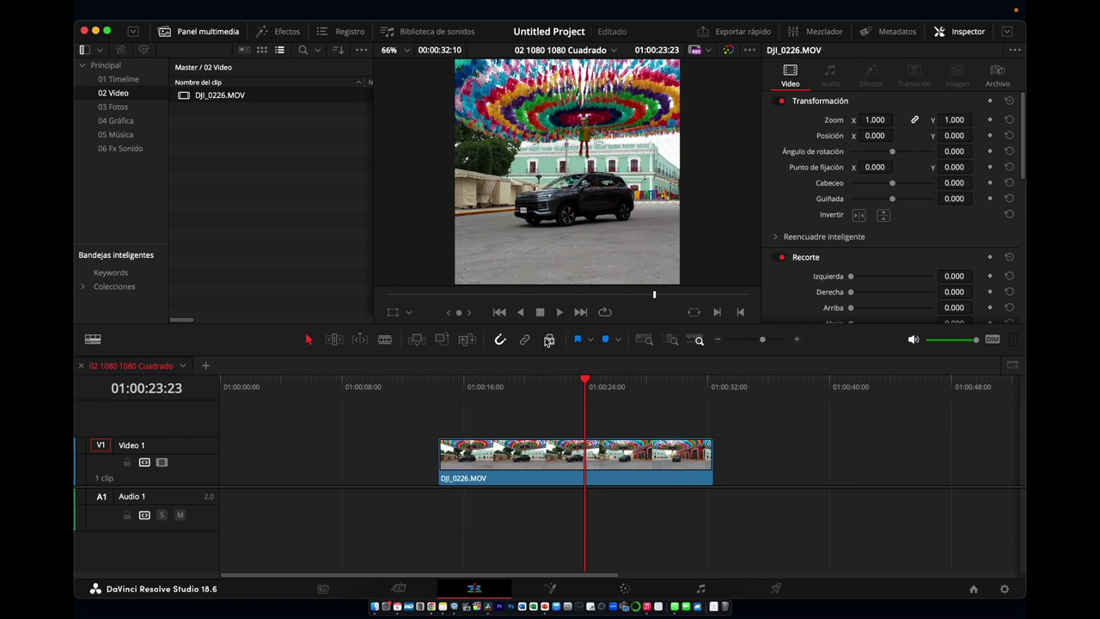
{"action": "left_click_drag", "start_coordinate": [584, 392], "coordinate": [620, 400]}
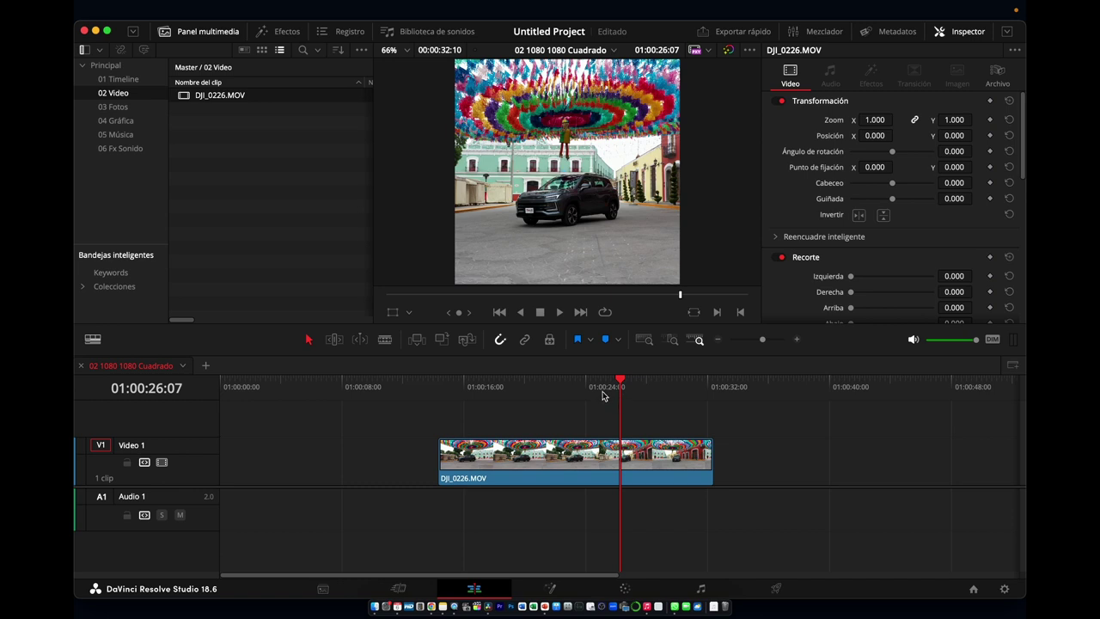
{"action": "left_click", "coordinate": [232, 194]}
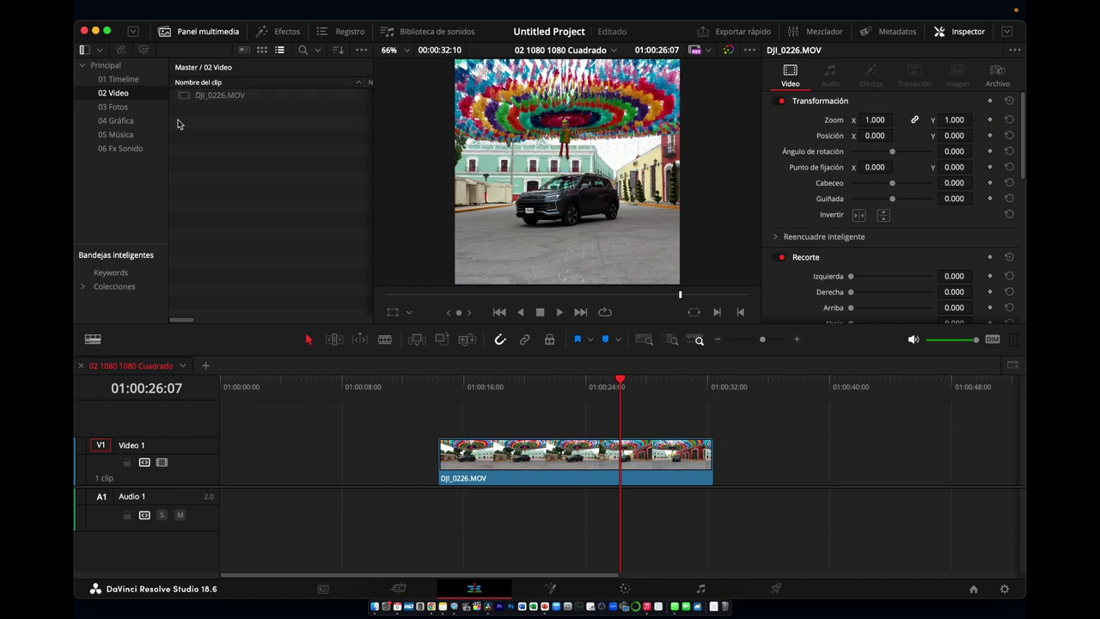
{"action": "left_click", "coordinate": [119, 81]}
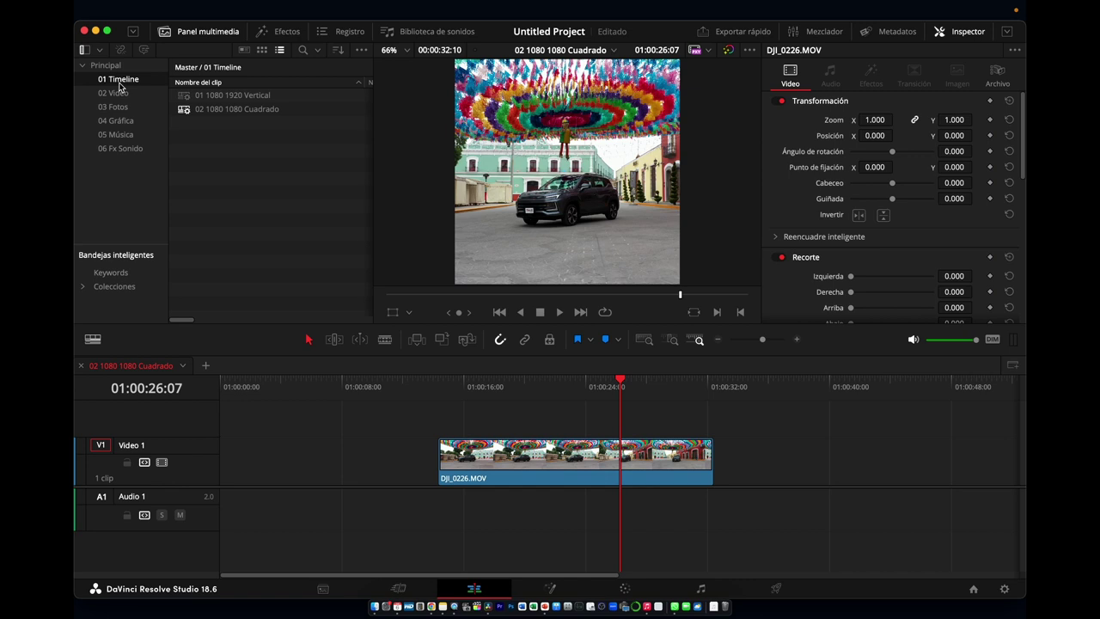
{"action": "right_click", "coordinate": [203, 115]}
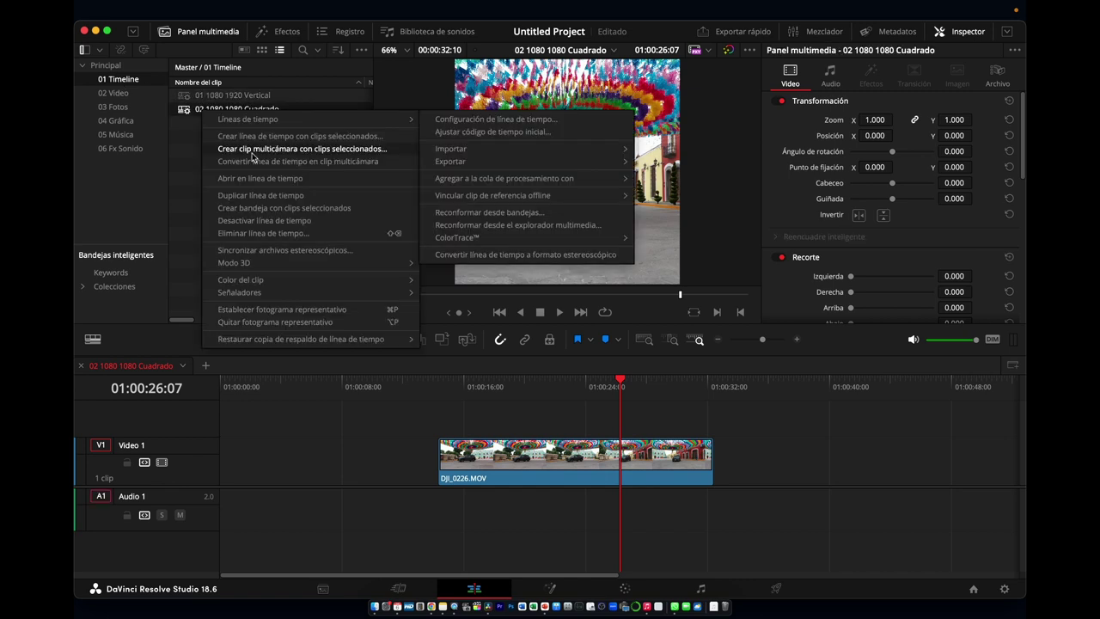
{"action": "left_click", "coordinate": [244, 200]}
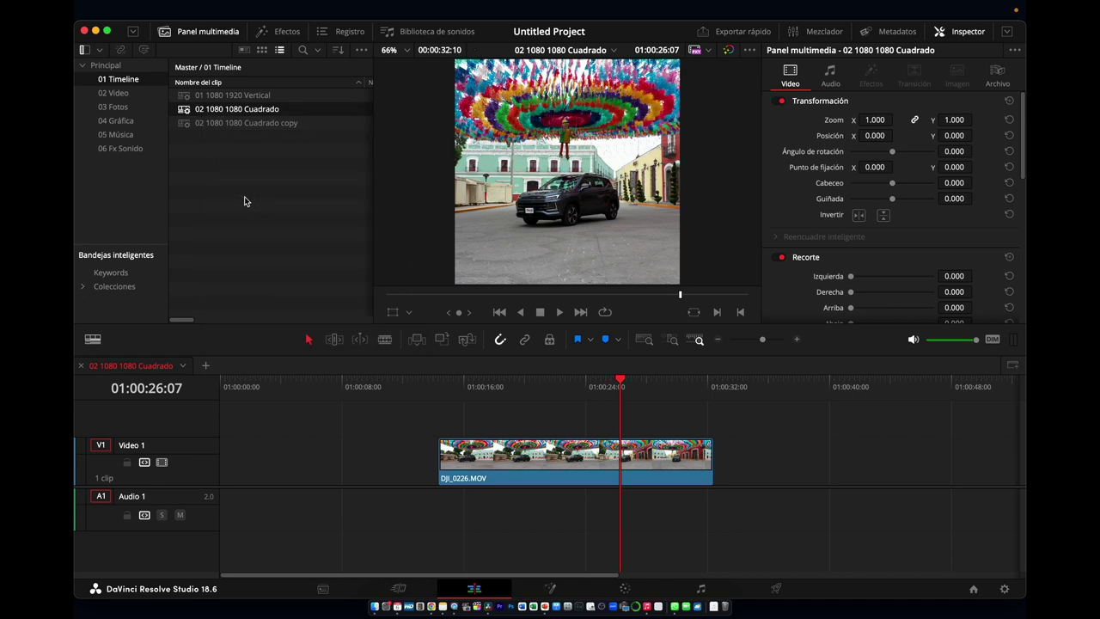
{"action": "left_click", "coordinate": [250, 127]}
{"action": "double_click", "coordinate": [249, 126]}
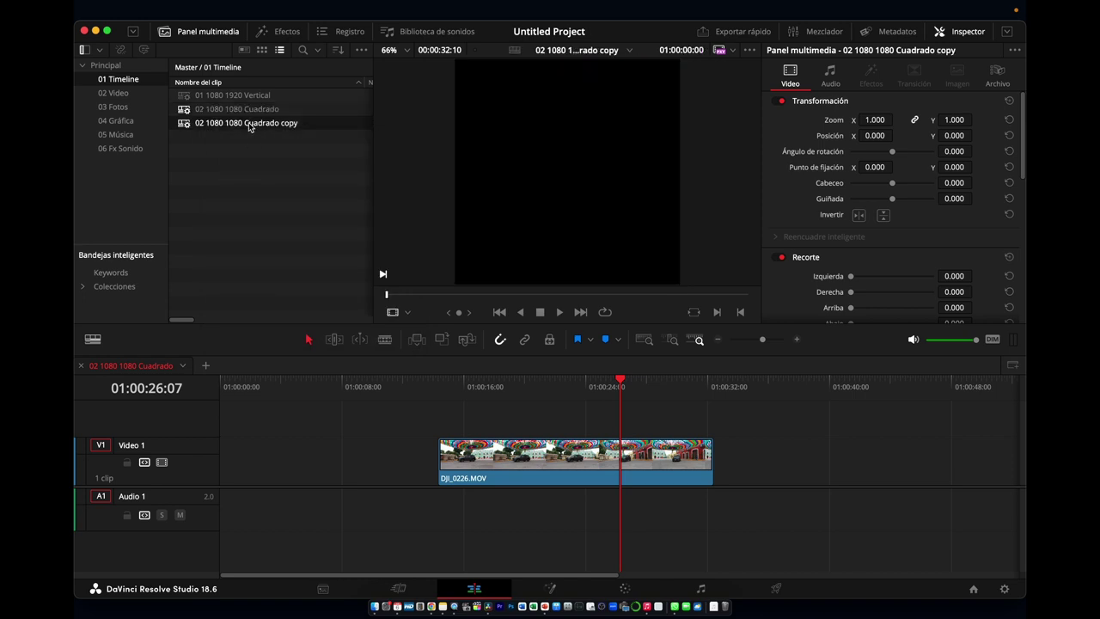
{"action": "left_click", "coordinate": [249, 126]}
{"action": "type", "text": "Horizontal"}
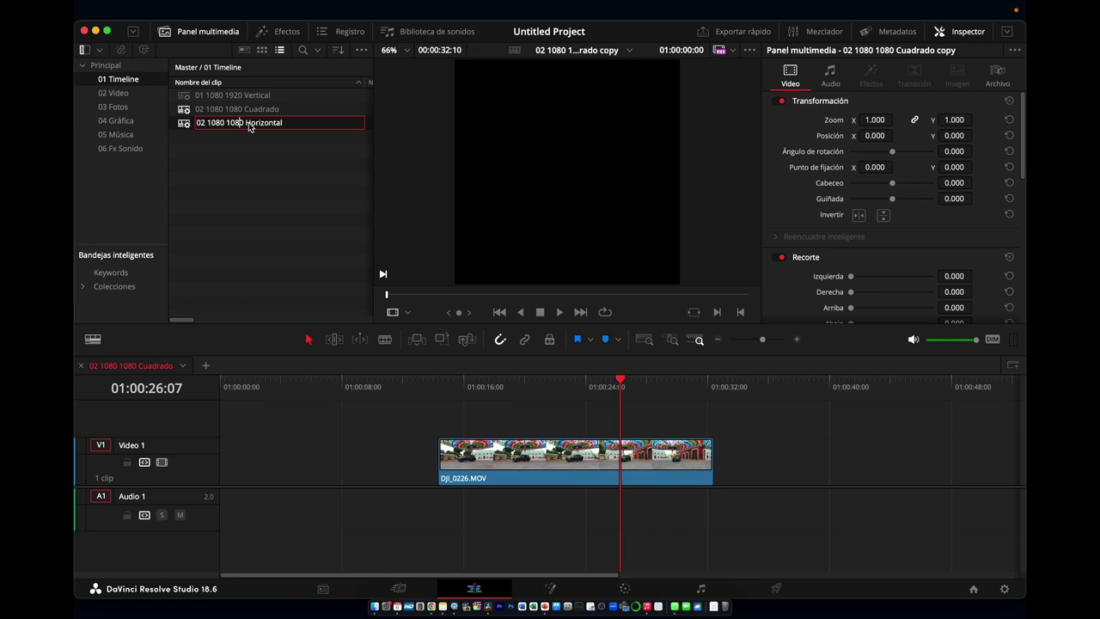
{"action": "key", "text": "BackSpace"}
{"action": "key", "text": "BackSpace"}
{"action": "key", "text": "BackSpace"}
{"action": "type", "text": "1920"}
{"action": "key", "text": "Return"}
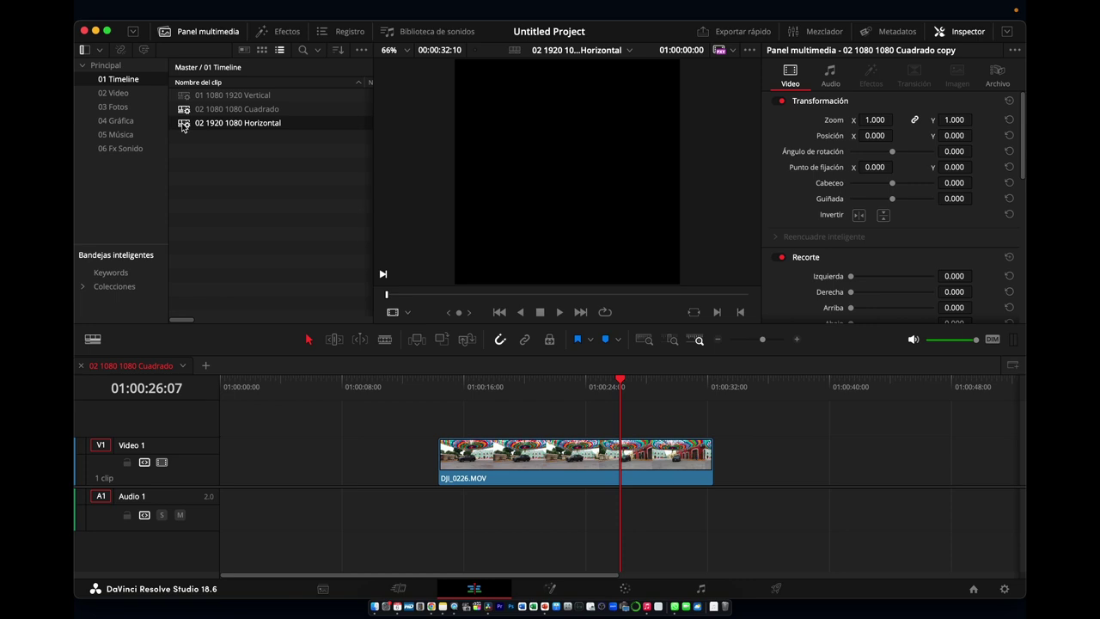
{"action": "right_click", "coordinate": [183, 127]}
{"action": "mouse_move", "coordinate": [215, 130]}
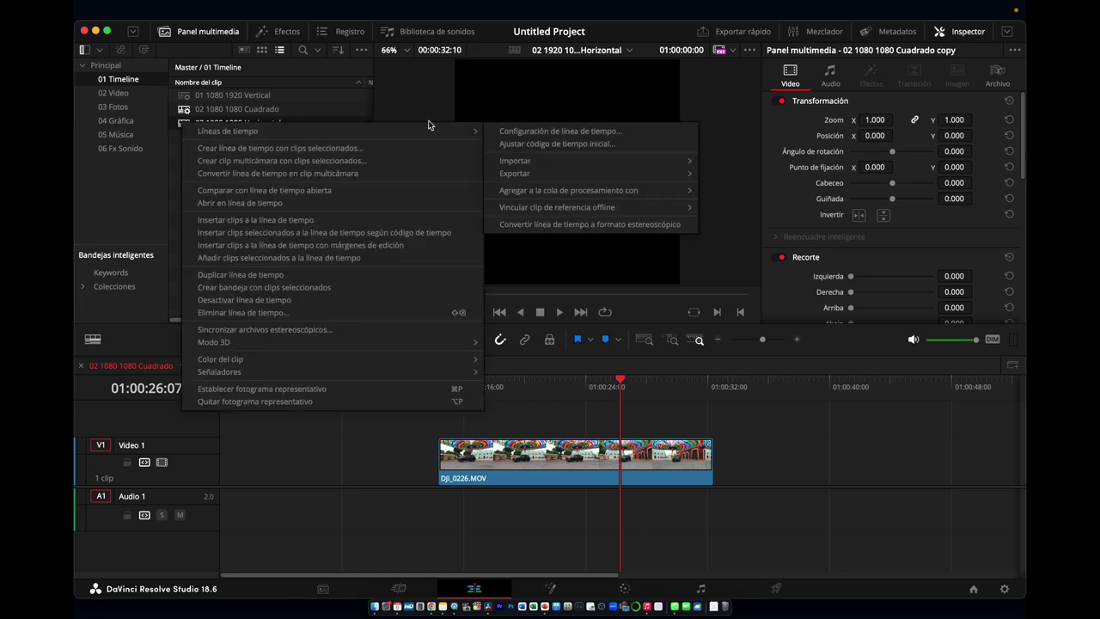
{"action": "left_click", "coordinate": [555, 132]}
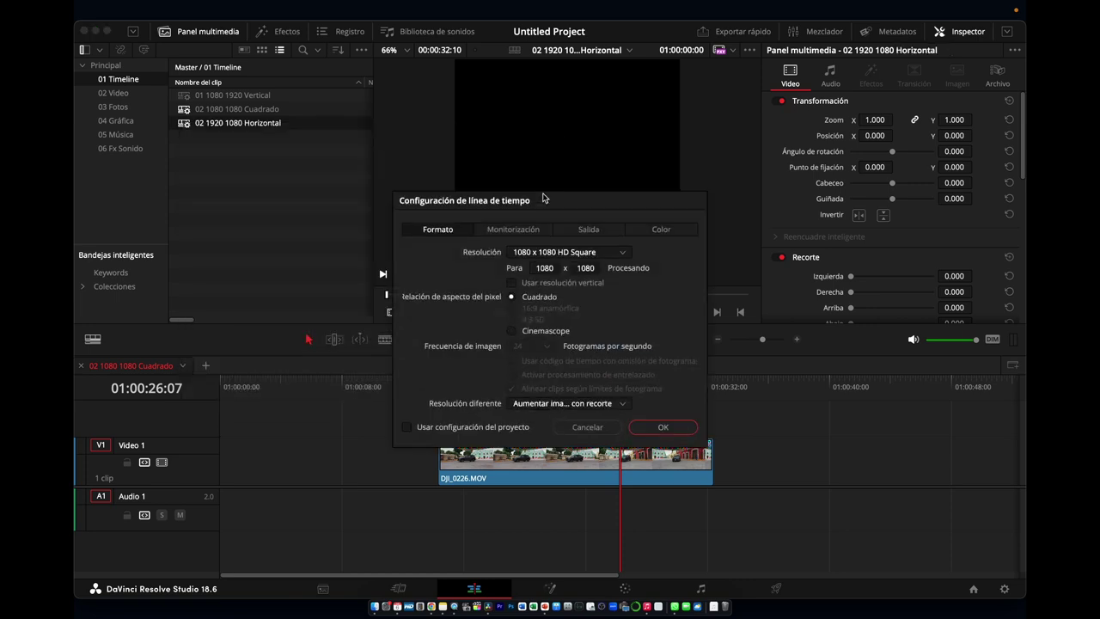
{"action": "left_click_drag", "start_coordinate": [541, 202], "coordinate": [476, 100]}
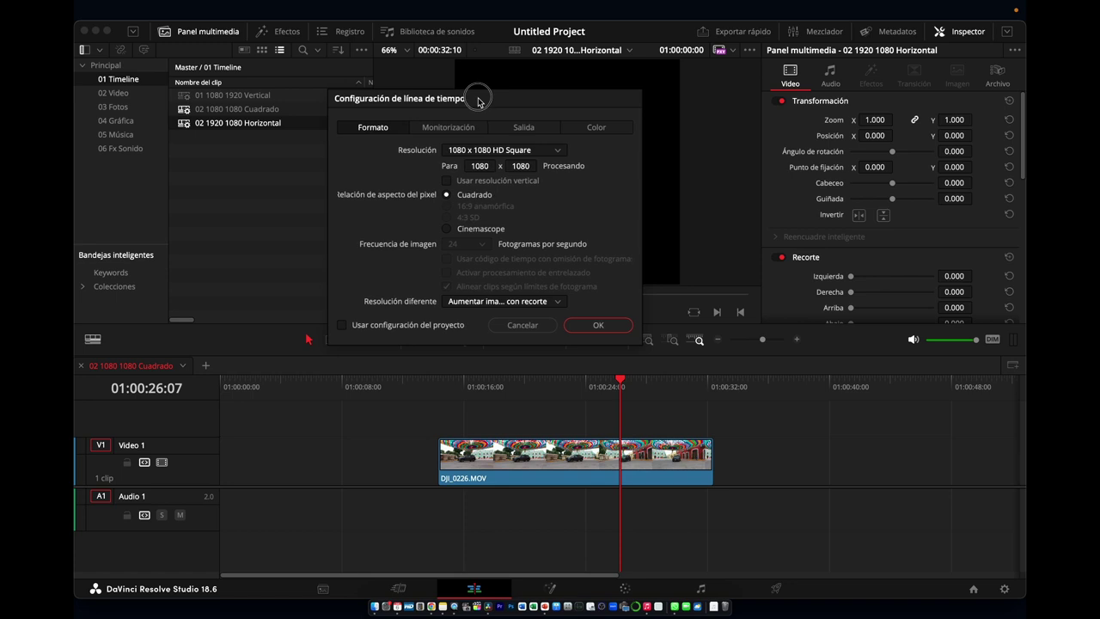
{"action": "left_click", "coordinate": [557, 302]}
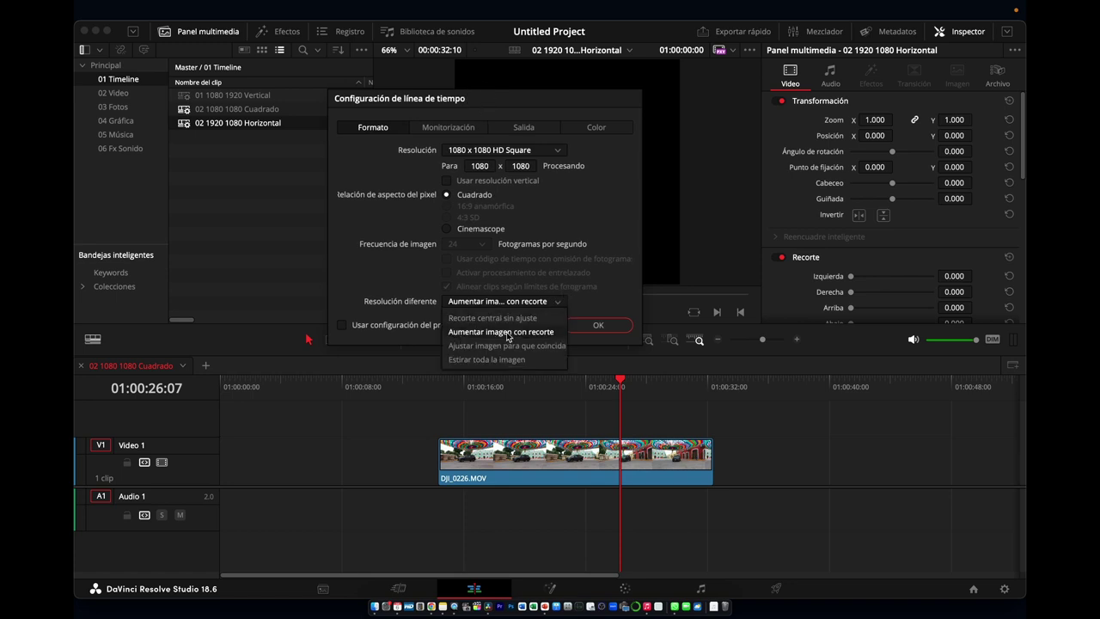
{"action": "left_click", "coordinate": [579, 203]}
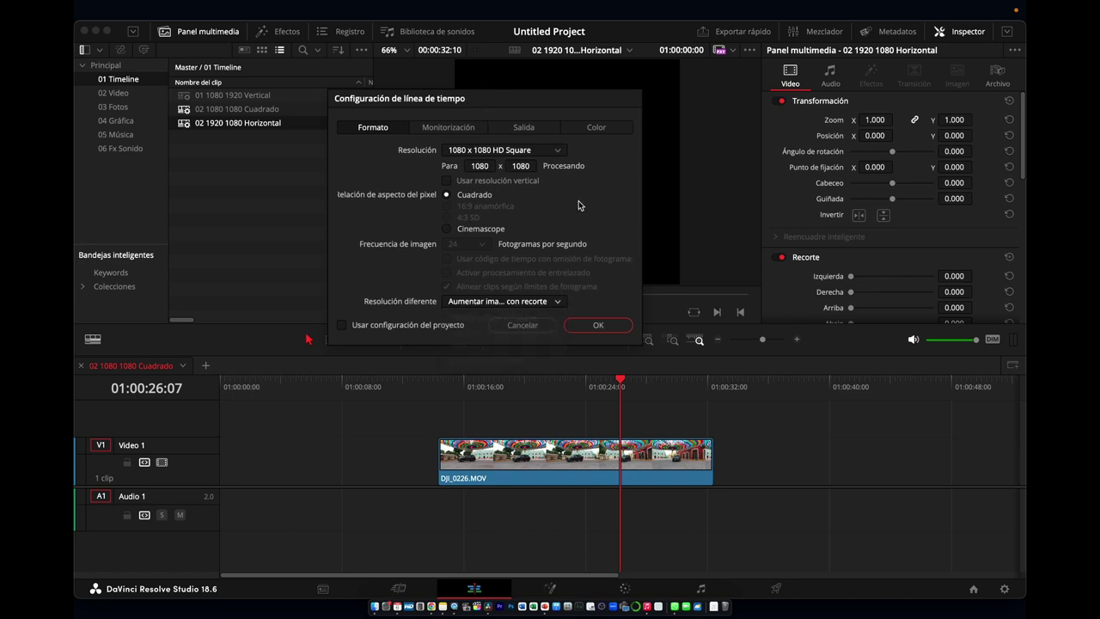
Choose 1920 x 1080 HD resolution, review the monitoring, output and colour tabs, and apply
{"action": "left_click", "coordinate": [498, 152]}
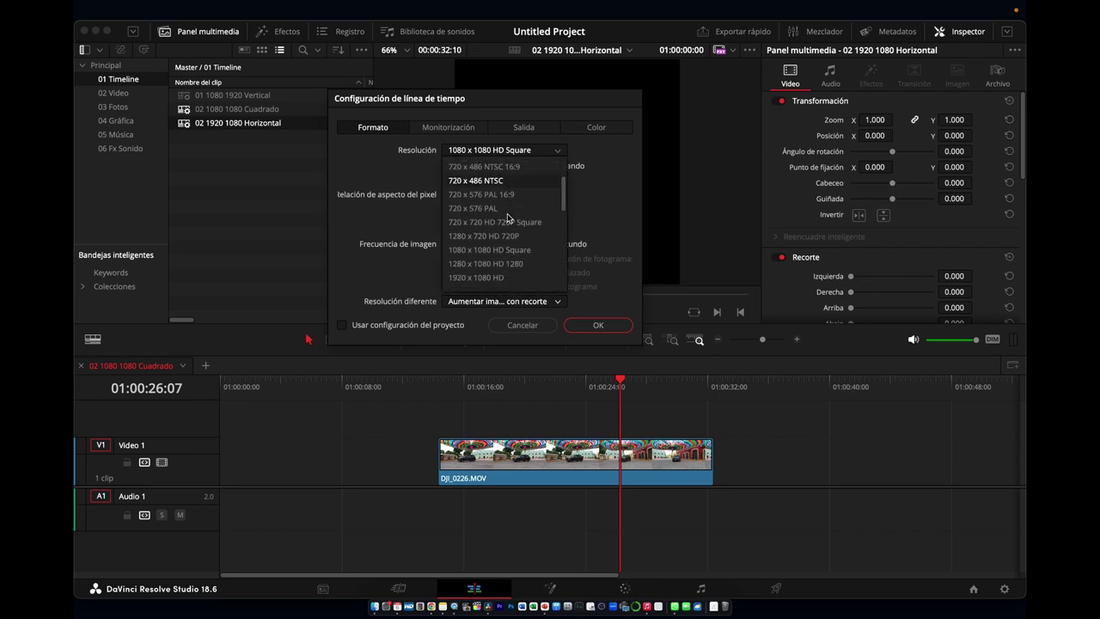
{"action": "scroll", "coordinate": [468, 241], "scroll_direction": "down", "scroll_amount": 3}
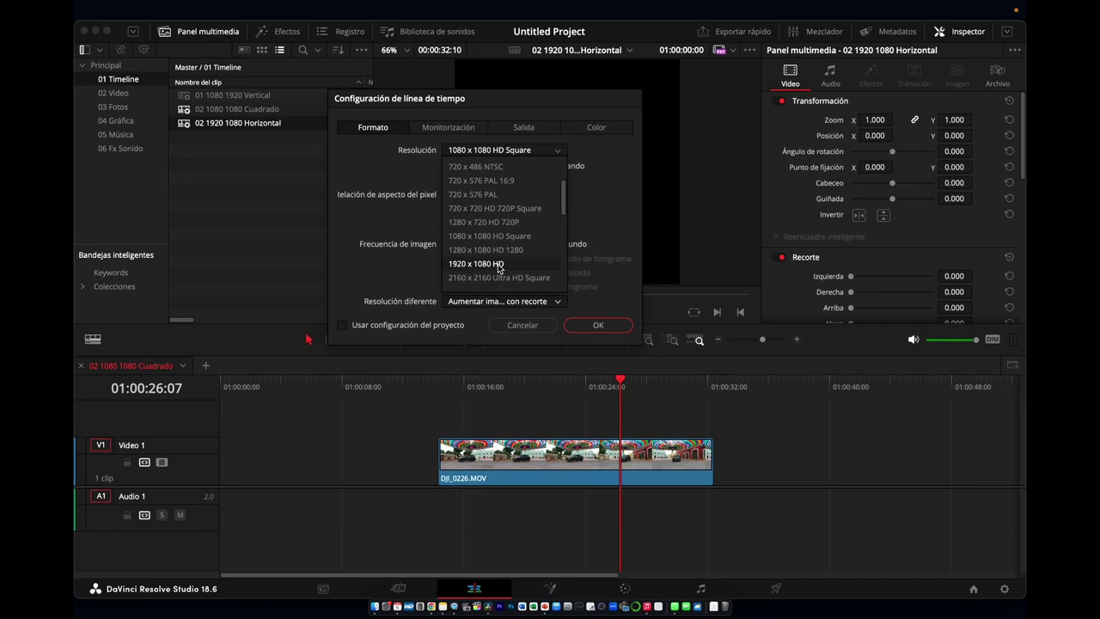
{"action": "left_click", "coordinate": [498, 269]}
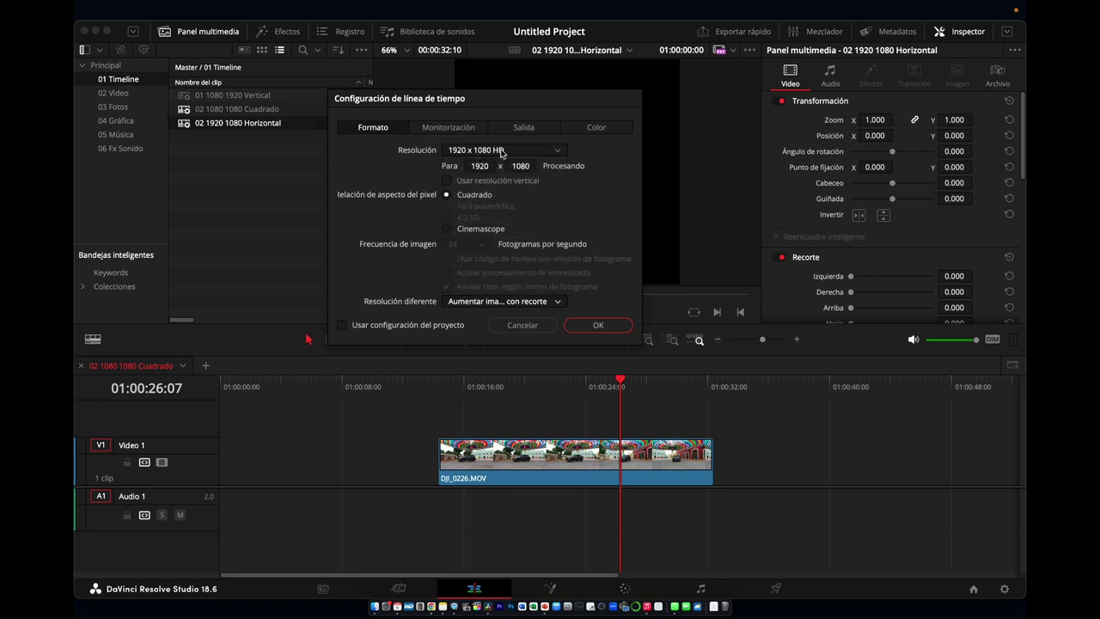
{"action": "left_click", "coordinate": [464, 128]}
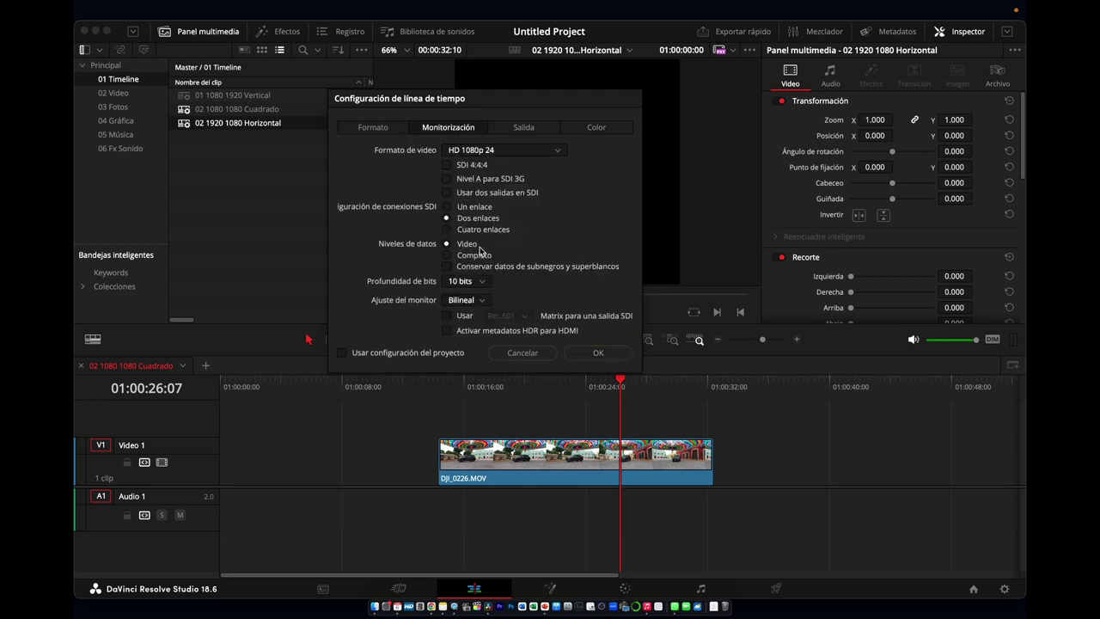
{"action": "left_click", "coordinate": [520, 126]}
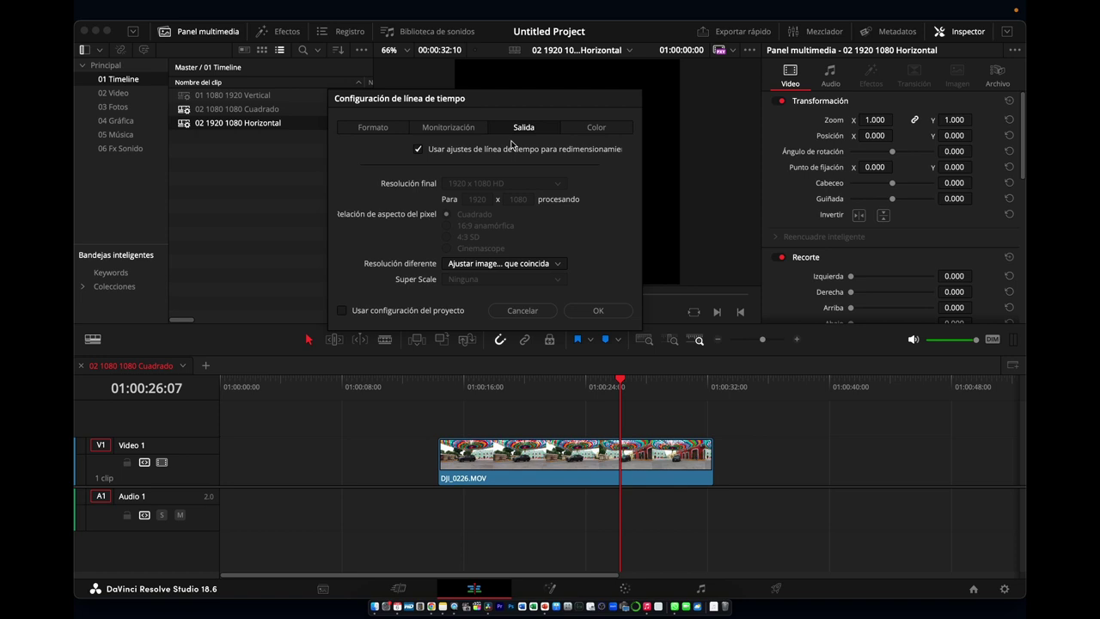
{"action": "left_click", "coordinate": [607, 128]}
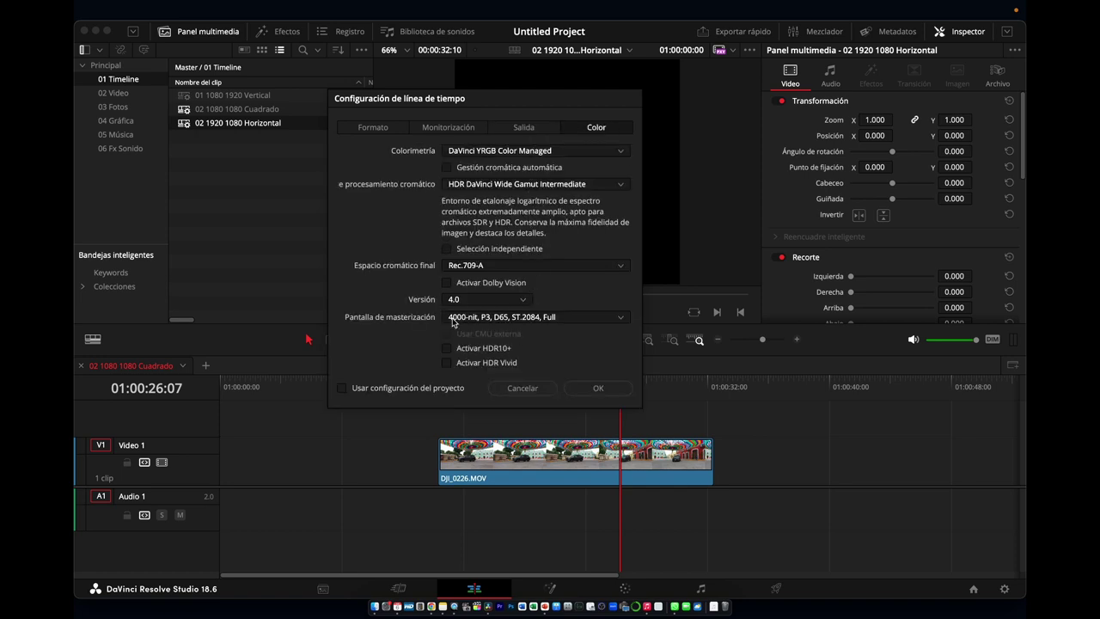
{"action": "left_click", "coordinate": [597, 387]}
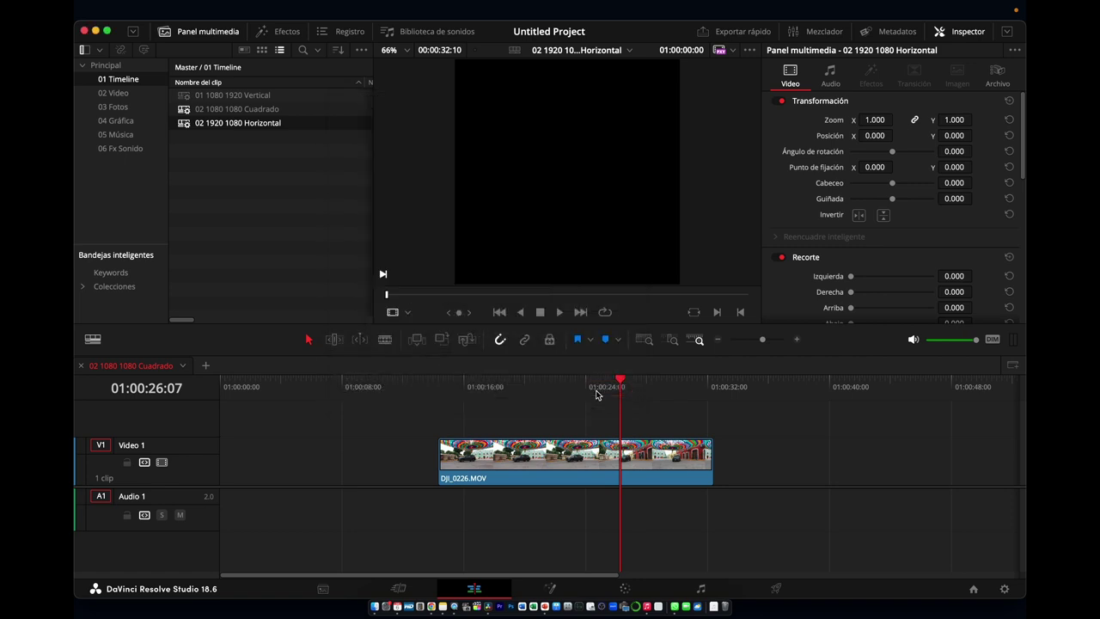
{"action": "double_click", "coordinate": [191, 125]}
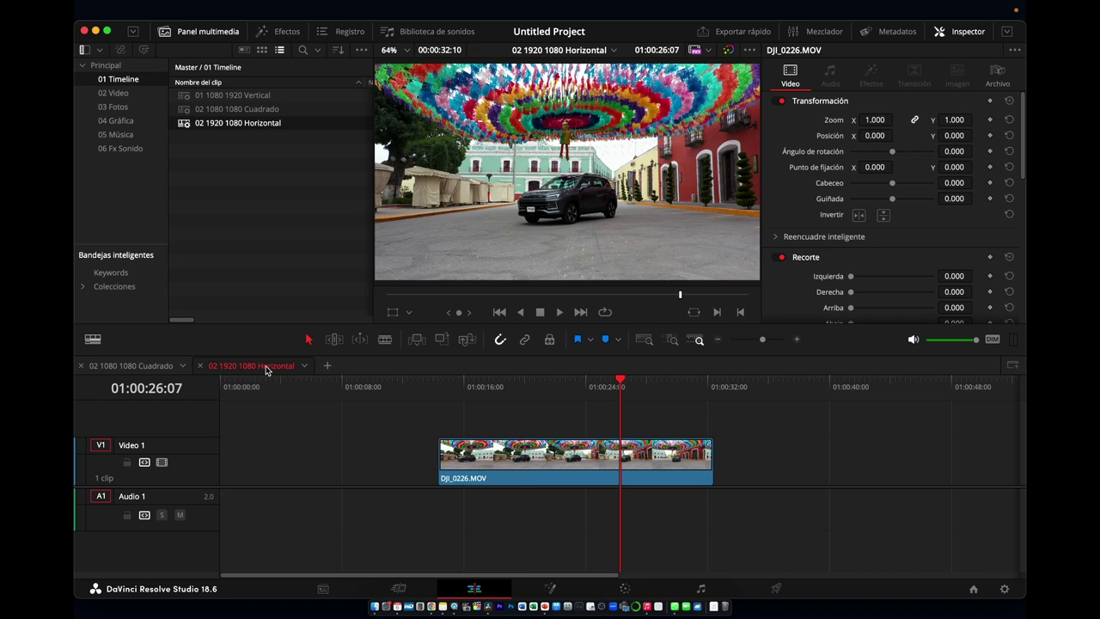
{"action": "left_click", "coordinate": [230, 95]}
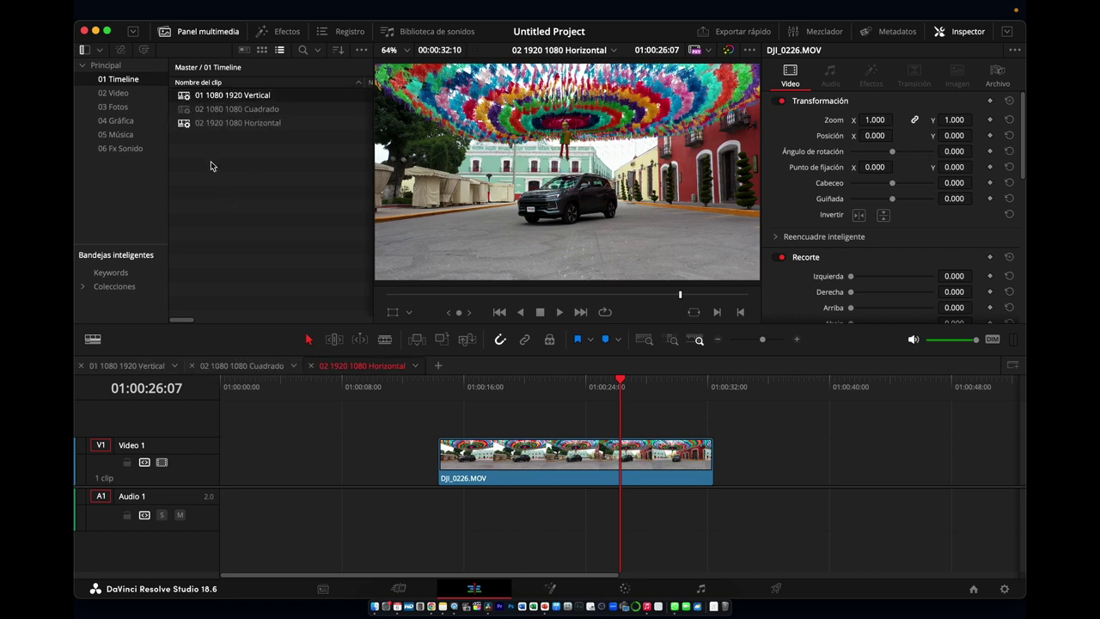
{"action": "left_click", "coordinate": [225, 122]}
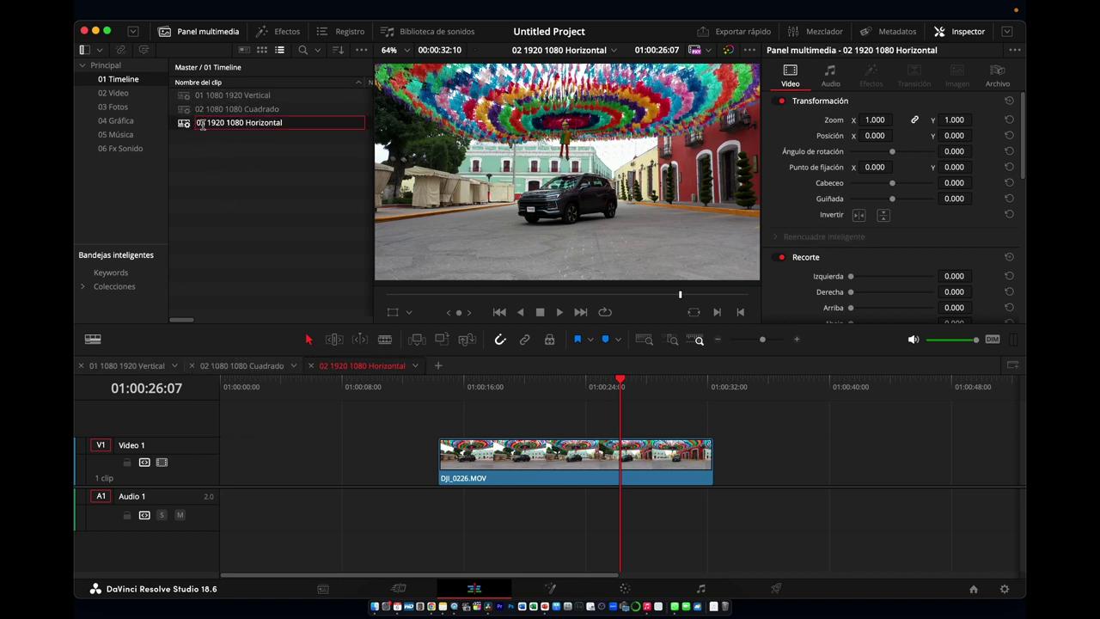
{"action": "key", "text": "BackSpace"}
{"action": "type", "text": "3"}
{"action": "key", "text": "Return"}
{"action": "right_click", "coordinate": [222, 123]}
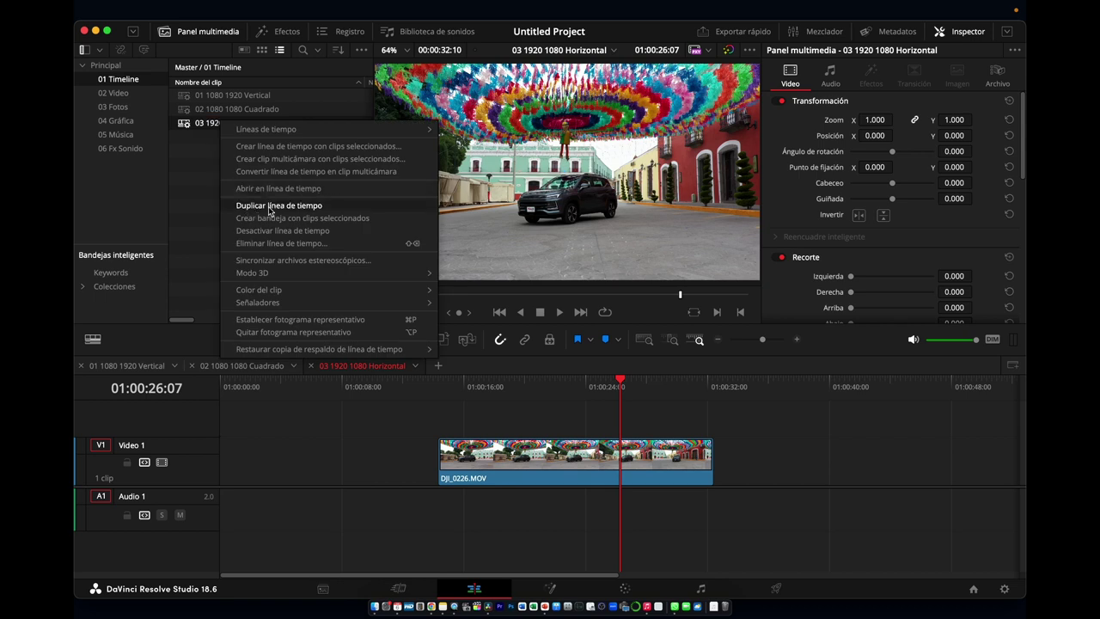
{"action": "left_click", "coordinate": [275, 206]}
{"action": "left_click", "coordinate": [269, 137]}
{"action": "key", "text": "BackSpace"}
{"action": "key", "text": "BackSpace"}
{"action": "key", "text": "BackSpace"}
{"action": "key", "text": "BackSpace"}
{"action": "key", "text": "BackSpace"}
{"action": "type", "text": "04 1920 1080 Cine"}
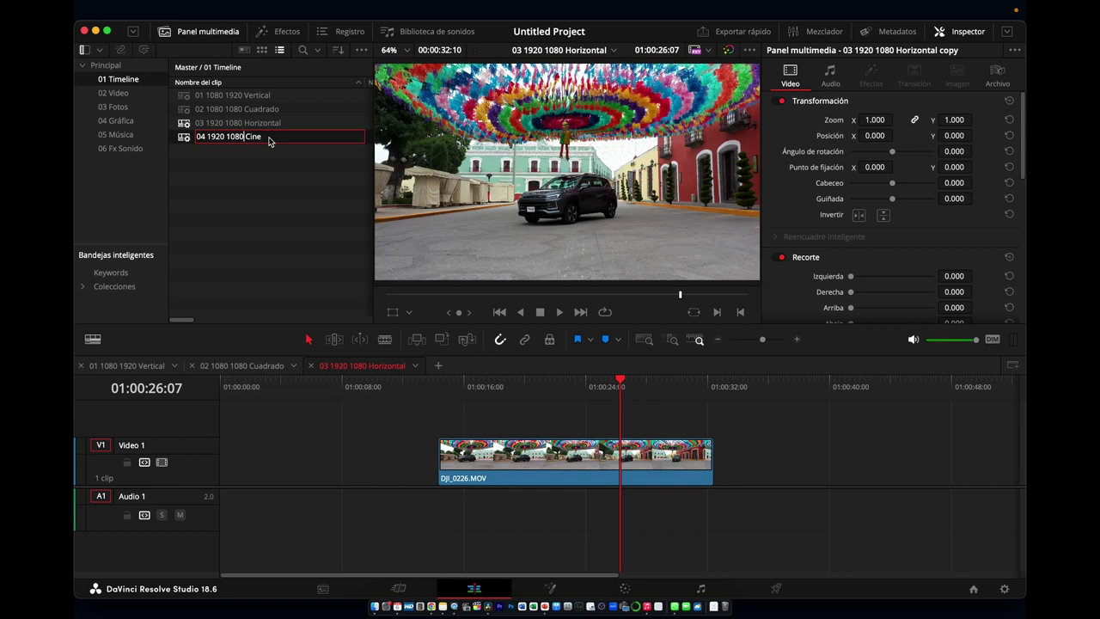
{"action": "key", "text": "BackSpace"}
{"action": "key", "text": "BackSpace"}
{"action": "key", "text": "BackSpace"}
{"action": "key", "text": "BackSpace"}
Name the copy 04 1920 864 Cine and change its timeline height from 1080 to 864
{"action": "type", "text": "8"}
{"action": "type", "text": "64"}
{"action": "right_click", "coordinate": [187, 140]}
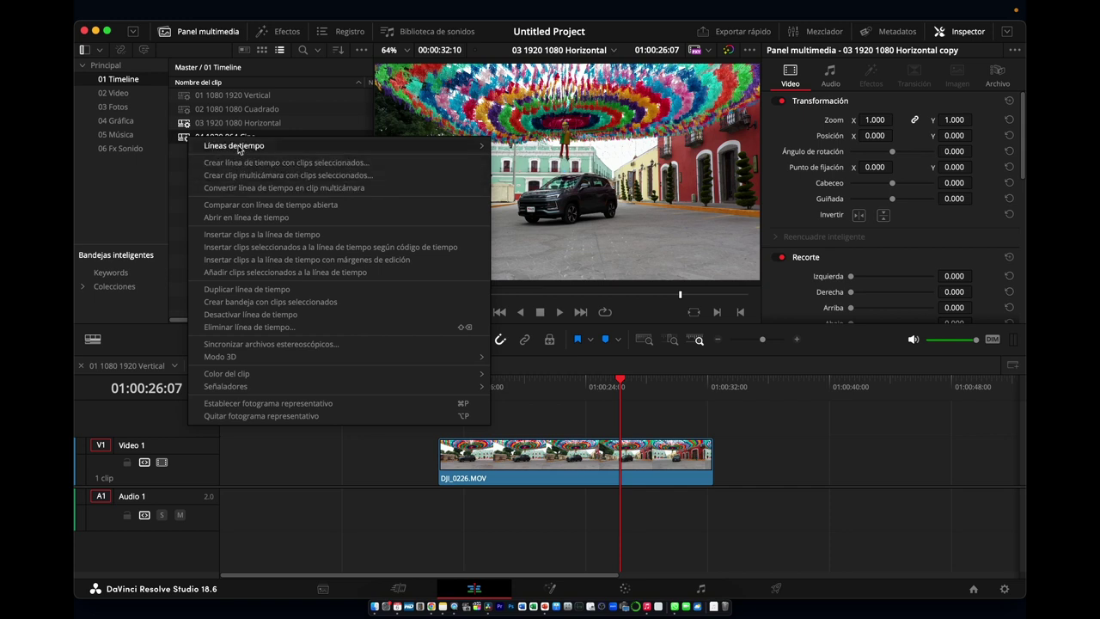
{"action": "mouse_move", "coordinate": [238, 151]}
{"action": "left_click", "coordinate": [538, 146]}
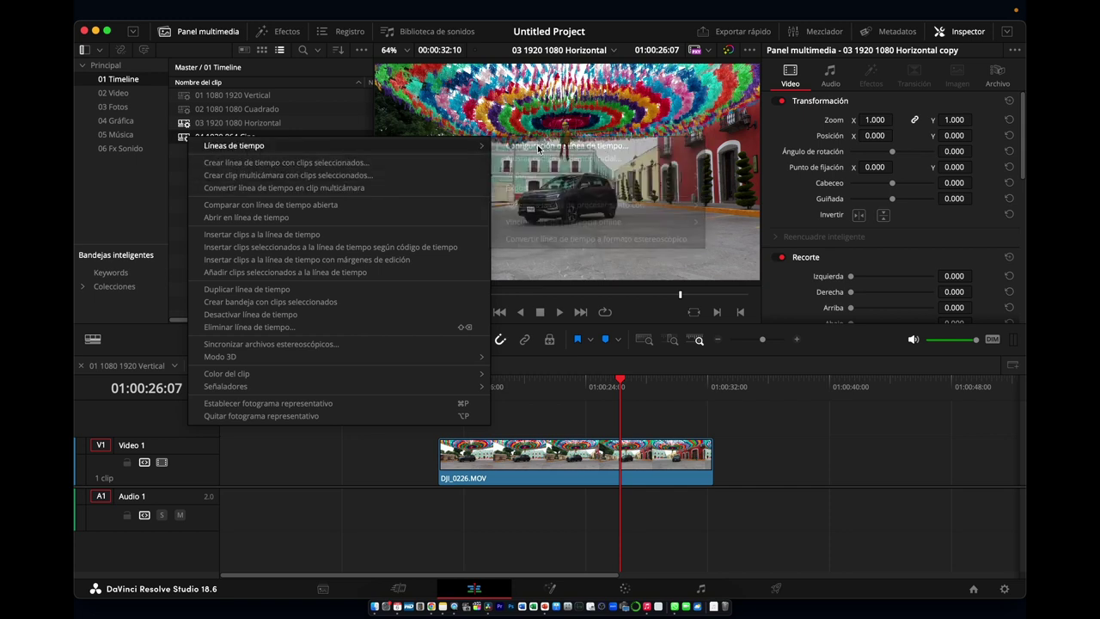
{"action": "left_click_drag", "start_coordinate": [552, 199], "coordinate": [433, 119]}
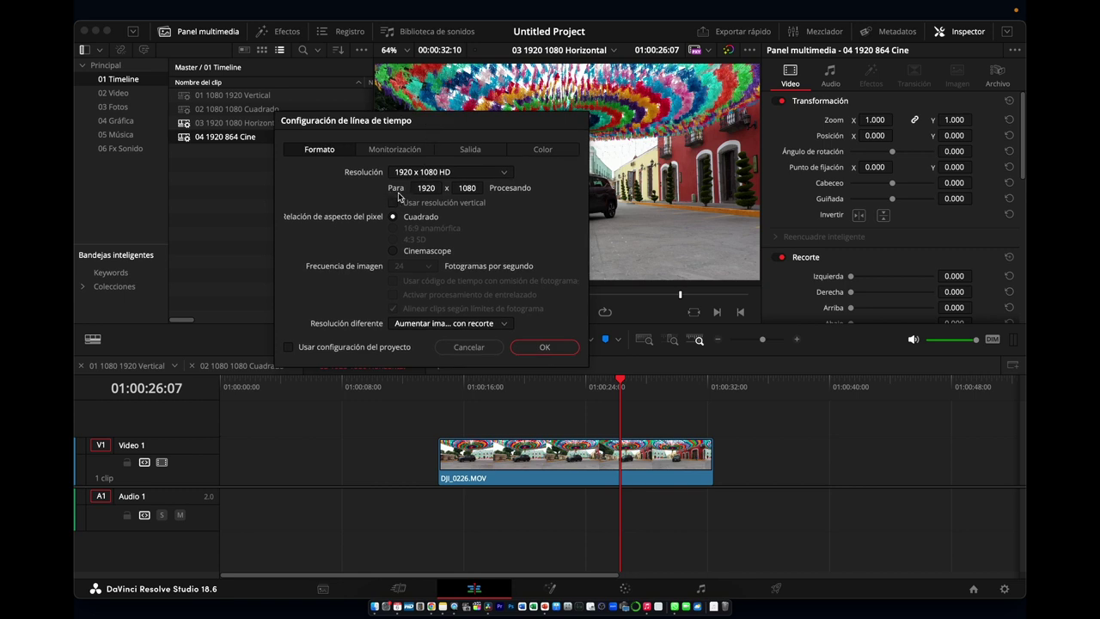
{"action": "left_click", "coordinate": [471, 189]}
{"action": "key", "text": "BackSpace"}
{"action": "key", "text": "BackSpace"}
{"action": "key", "text": "BackSpace"}
{"action": "key", "text": "BackSpace"}
{"action": "type", "text": "864"}
{"action": "left_click", "coordinate": [543, 347]}
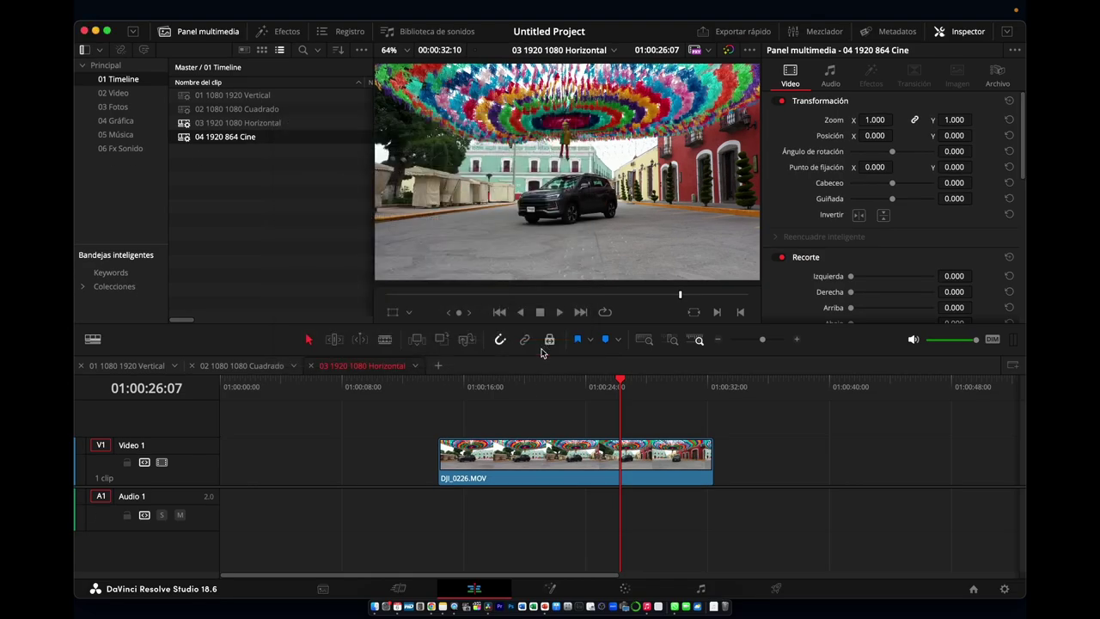
Open the 04 1920 864 Cine timeline and position the playhead near 01:00:26:00
{"action": "double_click", "coordinate": [184, 139]}
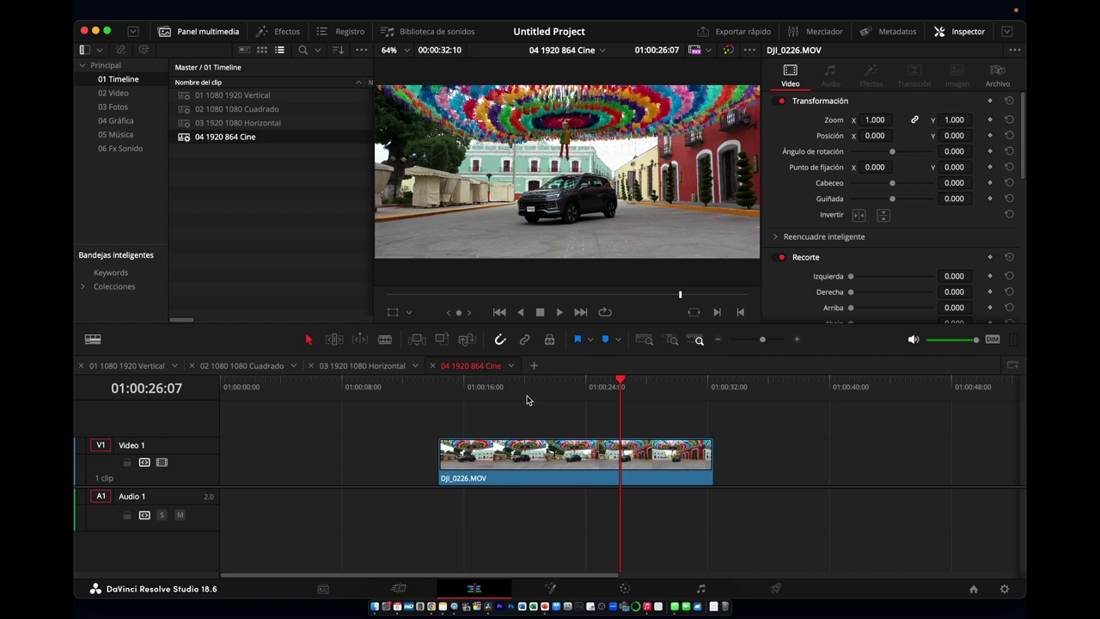
{"action": "type", "text": "2600"}
{"action": "key", "text": "Return"}
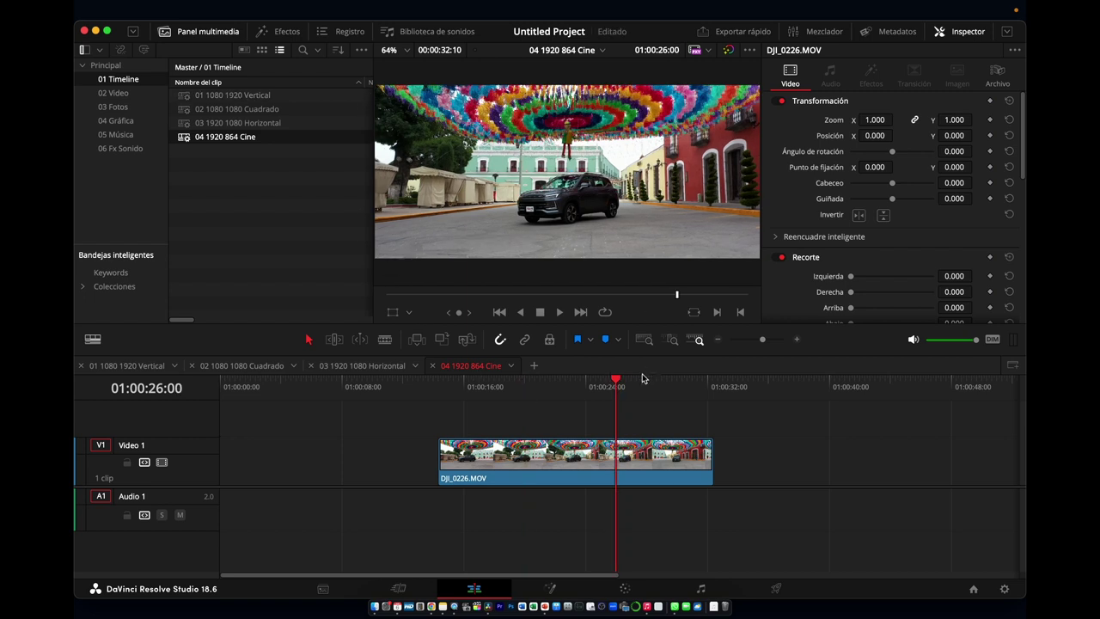
{"action": "left_click_drag", "start_coordinate": [624, 388], "coordinate": [608, 386]}
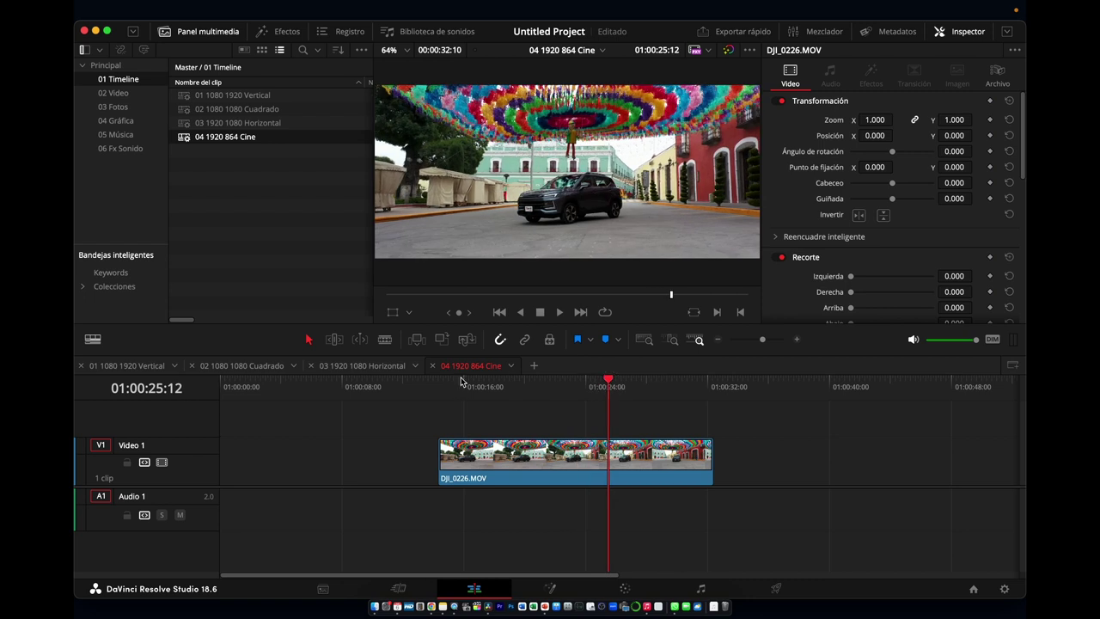
Switch through the 03 Horizontal, 02 Cuadrado and 01 Vertical timeline tabs
{"action": "left_click", "coordinate": [369, 367]}
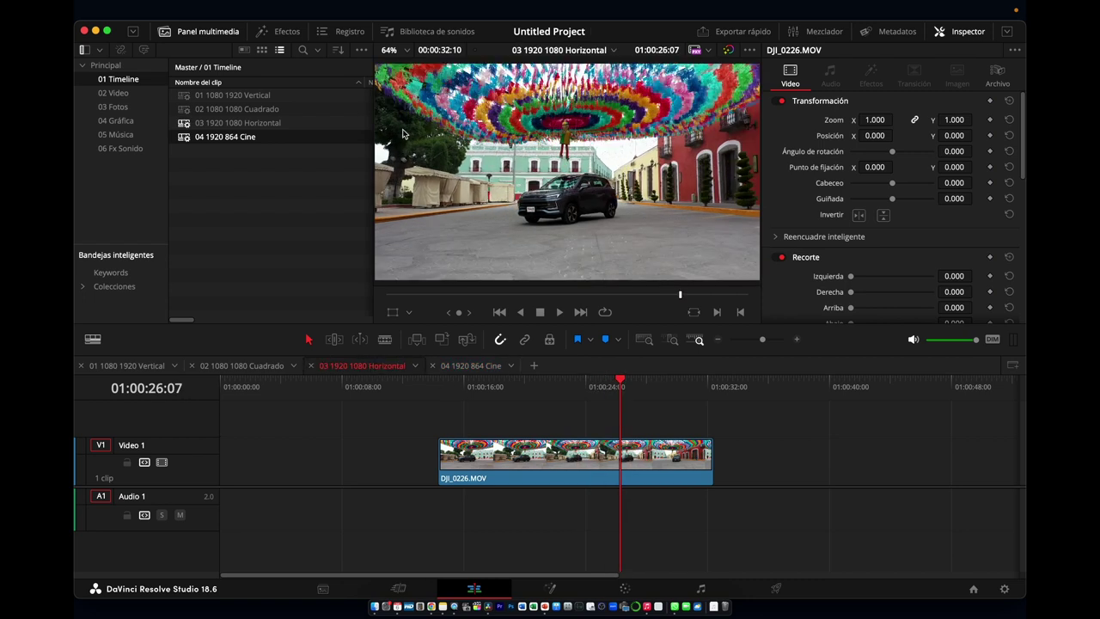
{"action": "left_click", "coordinate": [263, 368]}
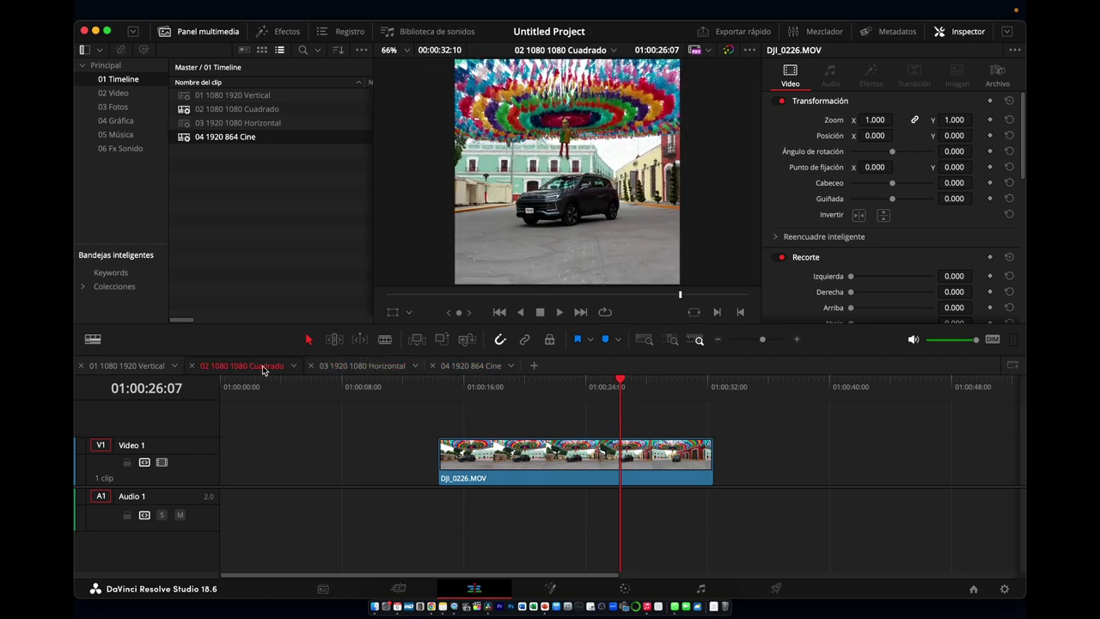
{"action": "left_click", "coordinate": [139, 368]}
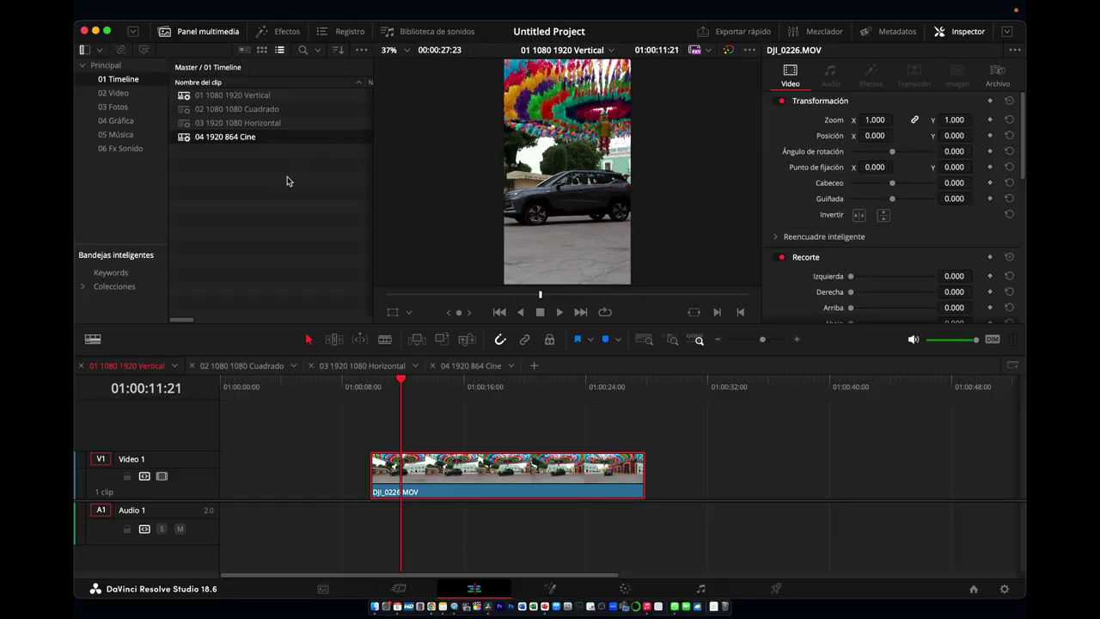
Save the project as 02 Plantilla Class
{"action": "left_click", "coordinate": [201, 13]}
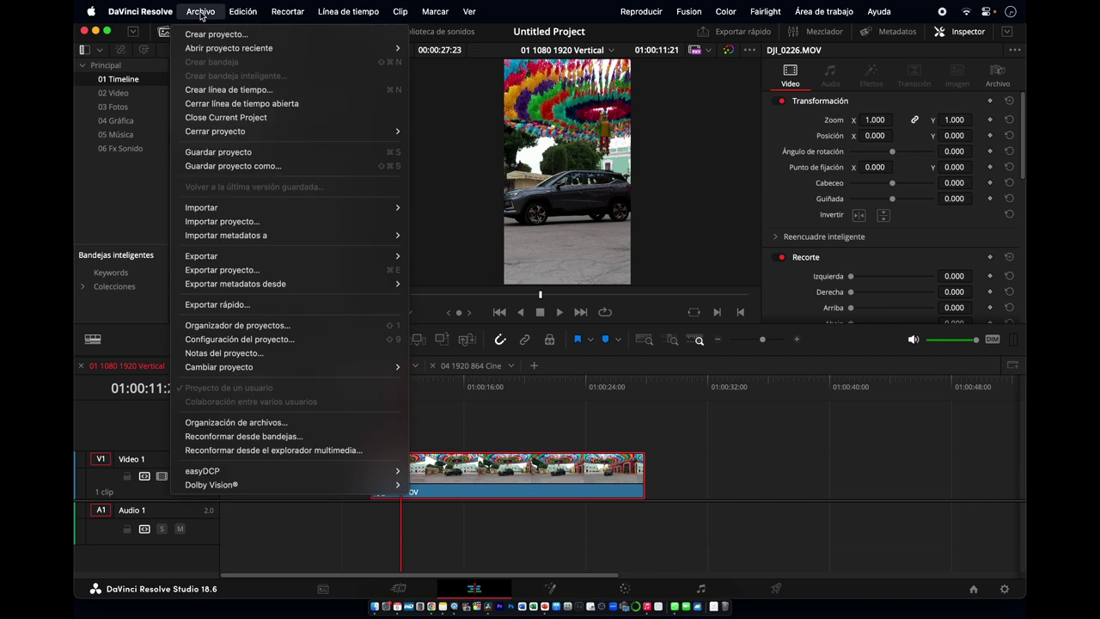
{"action": "left_click", "coordinate": [227, 166]}
{"action": "type", "text": "02 Plantilla Class"}
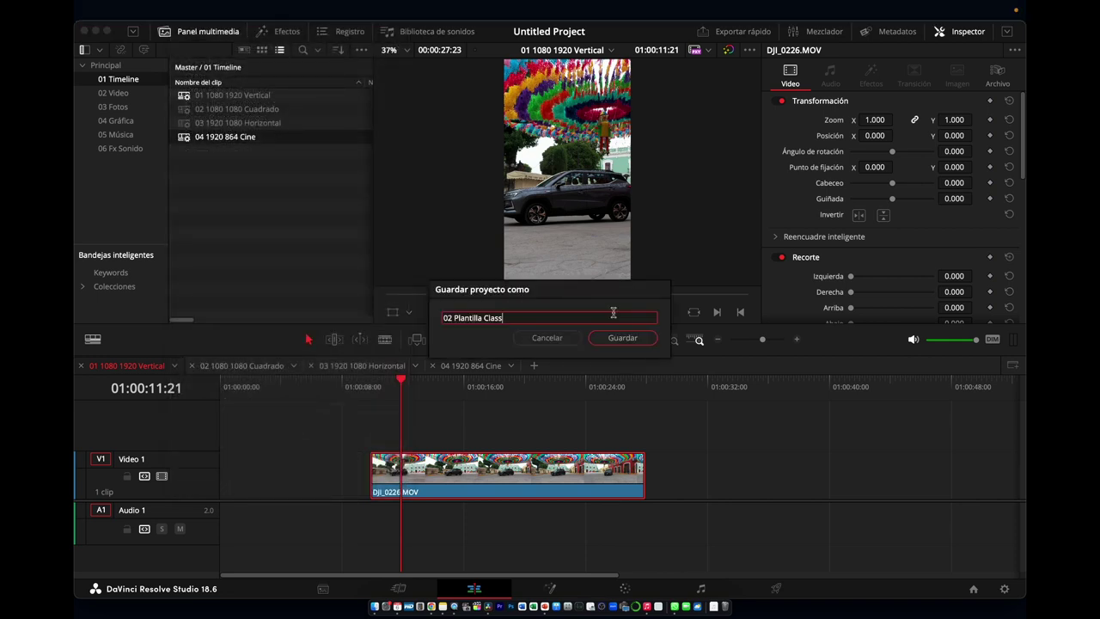
{"action": "left_click", "coordinate": [622, 338]}
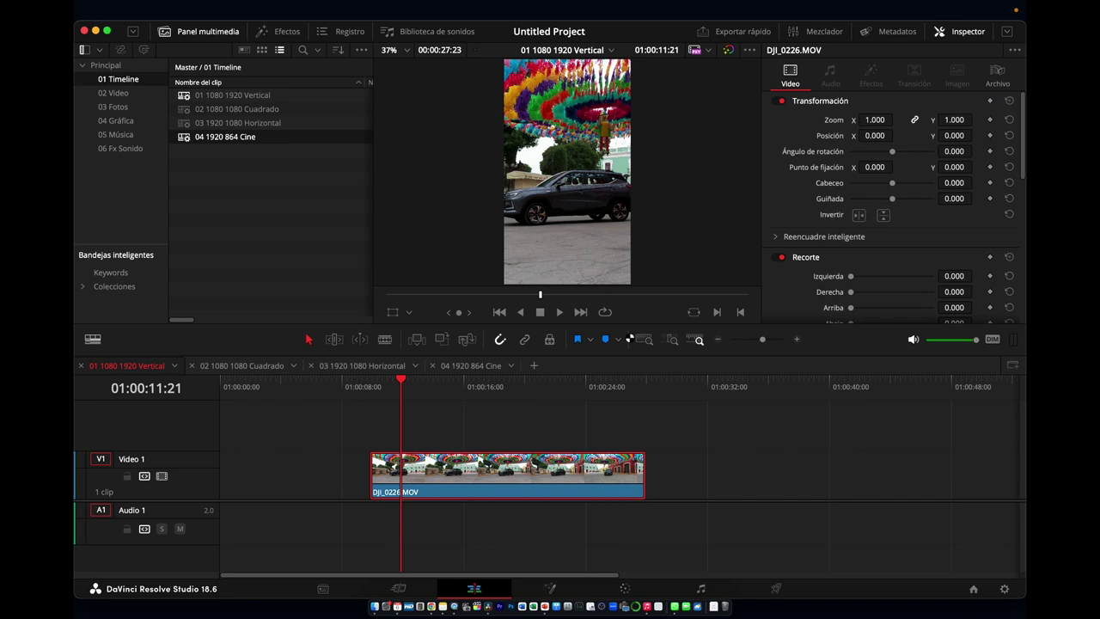
Quit and relaunch Resolve, then reopen 02 Plantilla Class from the Project Manager
{"action": "left_click", "coordinate": [974, 589]}
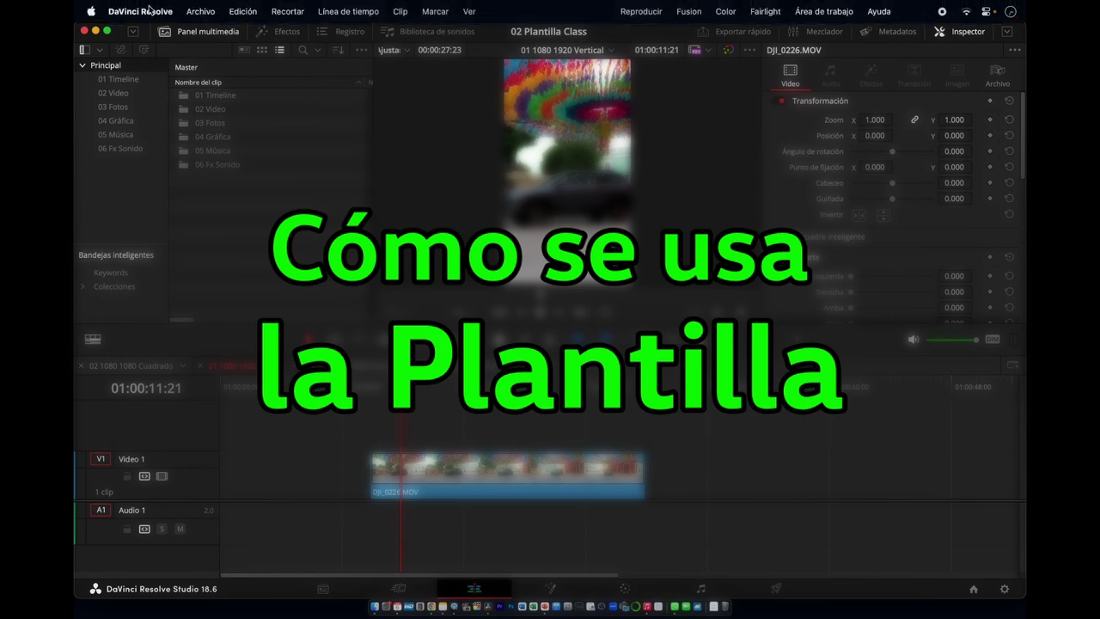
{"action": "left_click", "coordinate": [140, 11]}
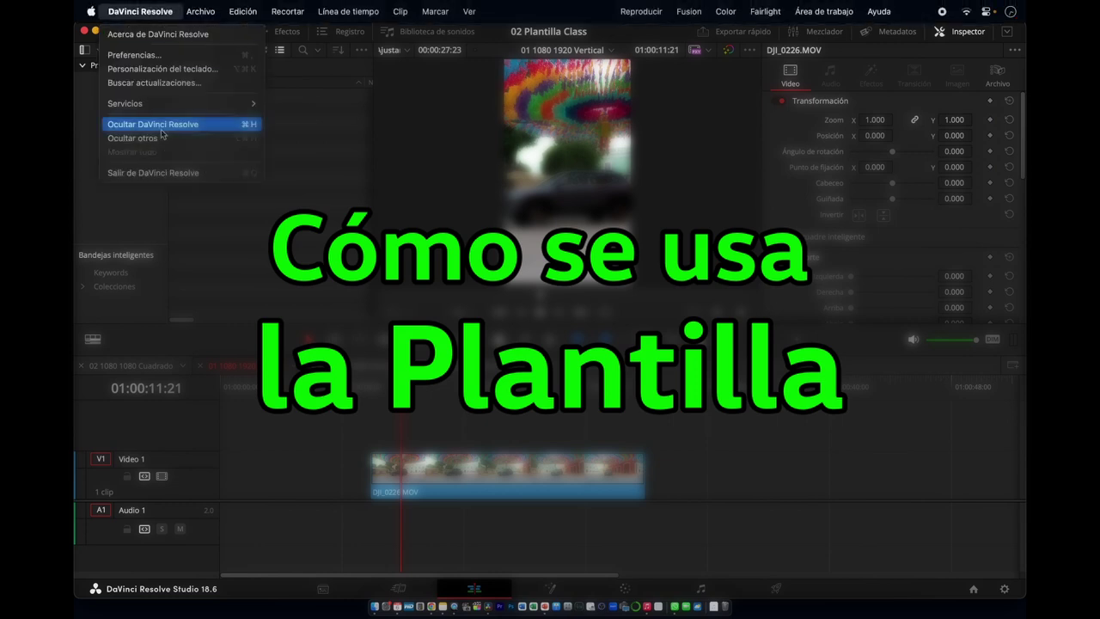
{"action": "left_click", "coordinate": [162, 173]}
{"action": "left_click", "coordinate": [479, 593]}
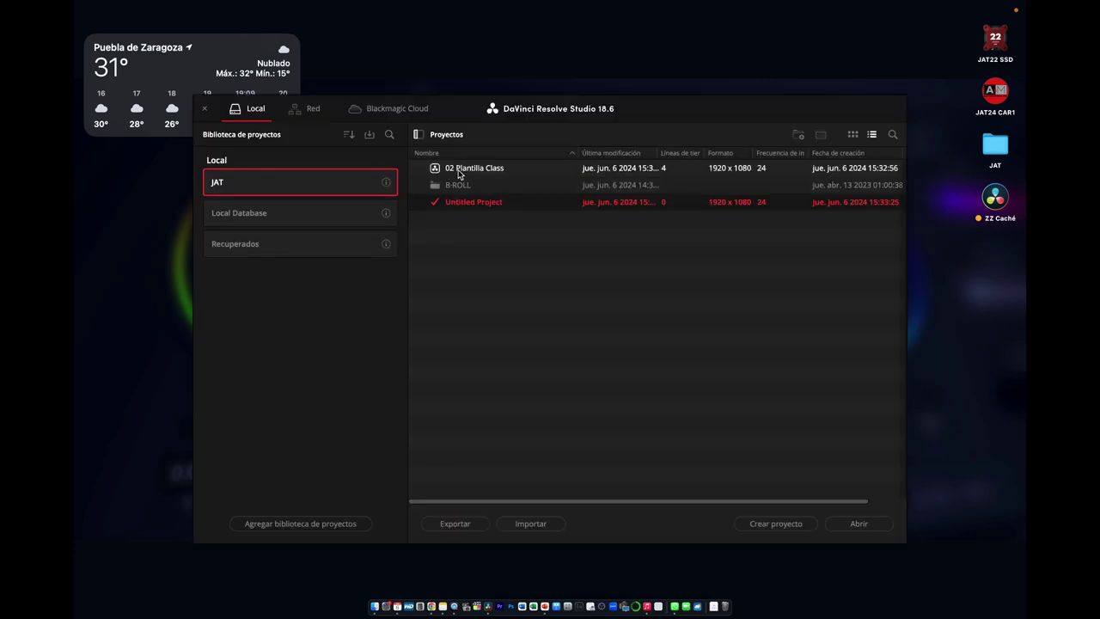
{"action": "double_click", "coordinate": [456, 169]}
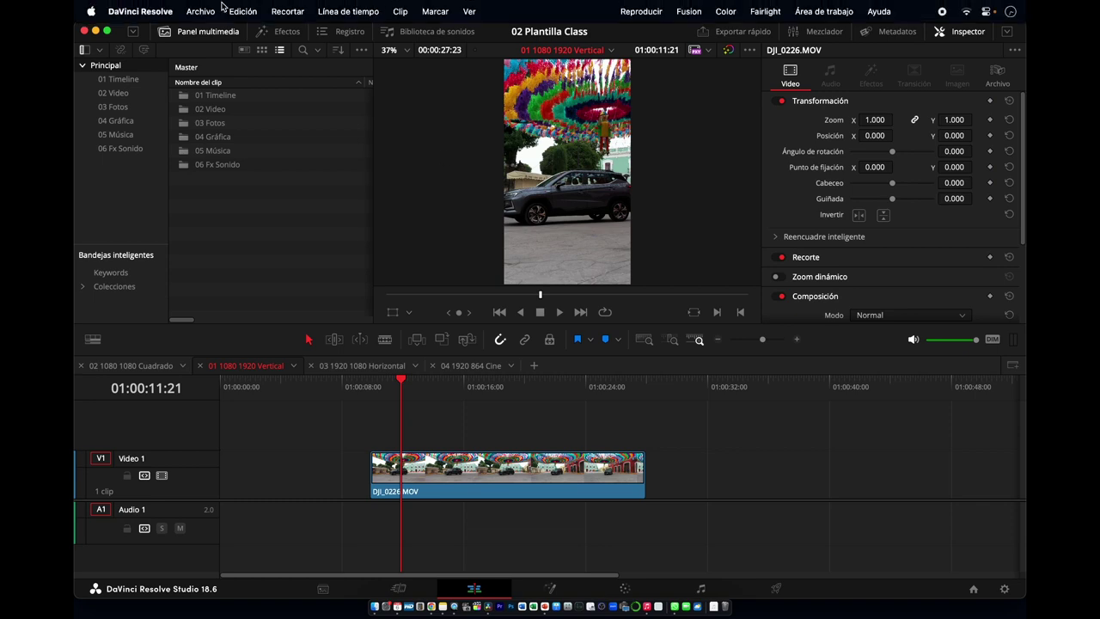
Save a copy of the project as 03 Nueva class
{"action": "left_click", "coordinate": [201, 12]}
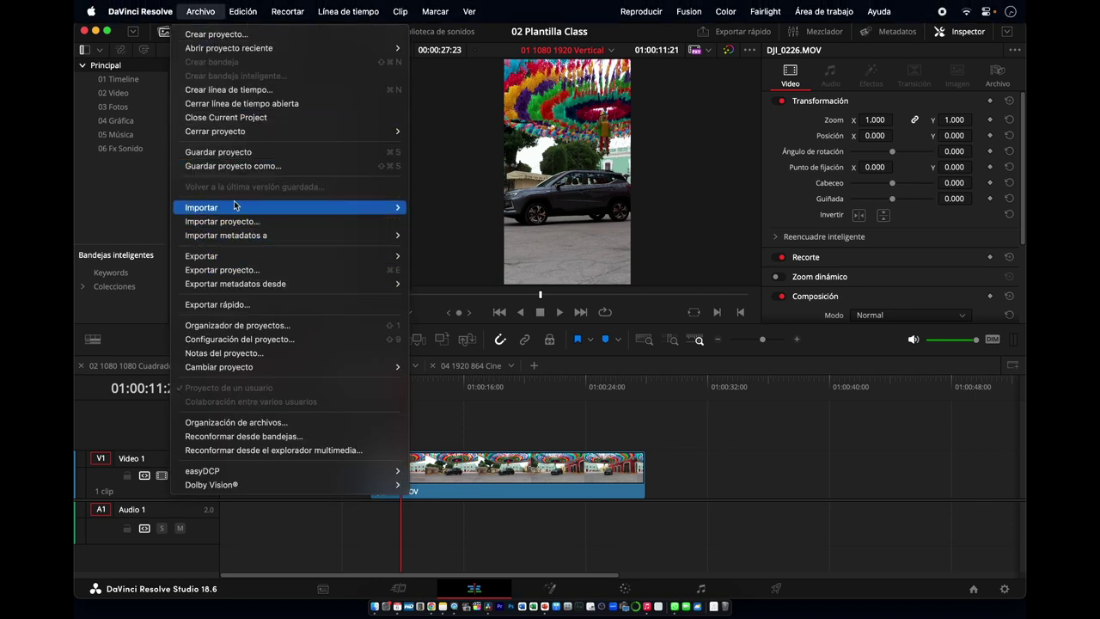
{"action": "left_click", "coordinate": [207, 169]}
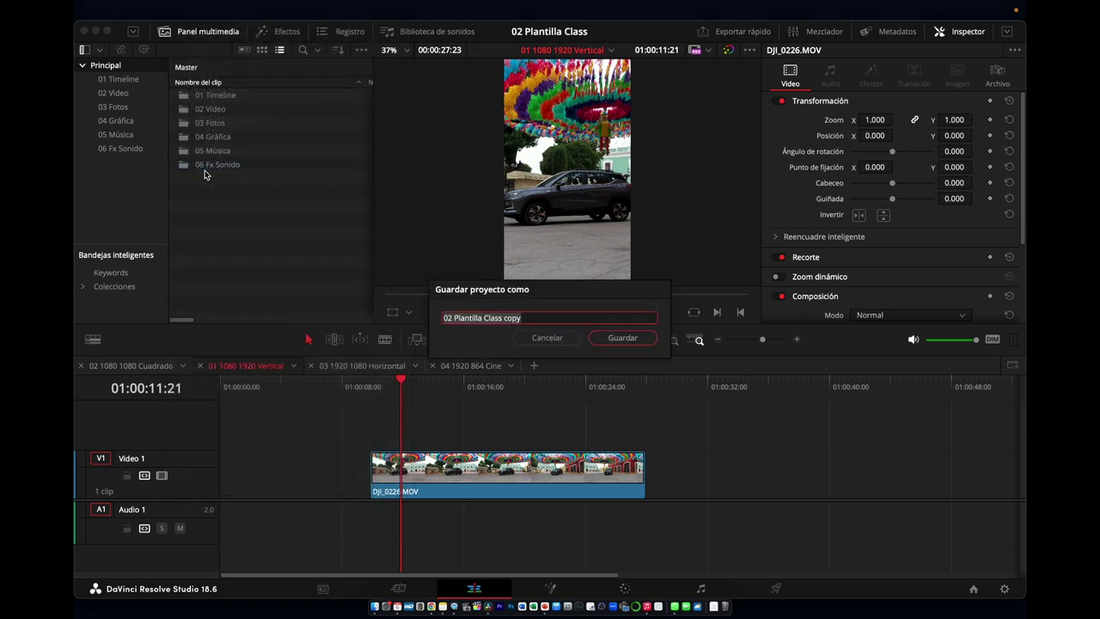
{"action": "type", "text": "02"}
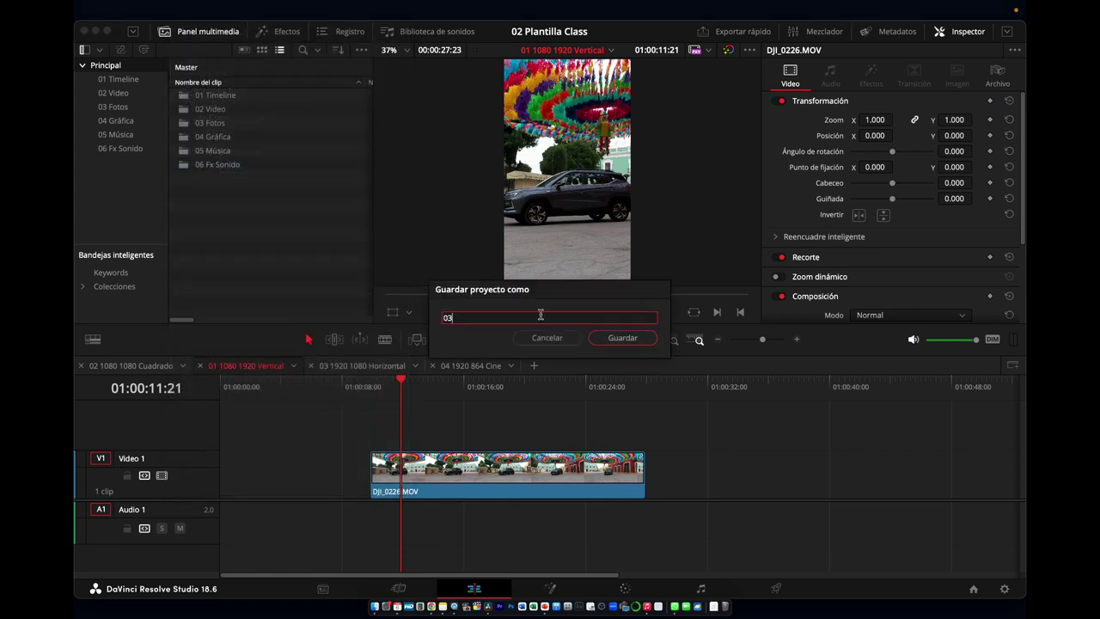
{"action": "type", "text": "Nueva class"}
{"action": "left_click", "coordinate": [620, 338]}
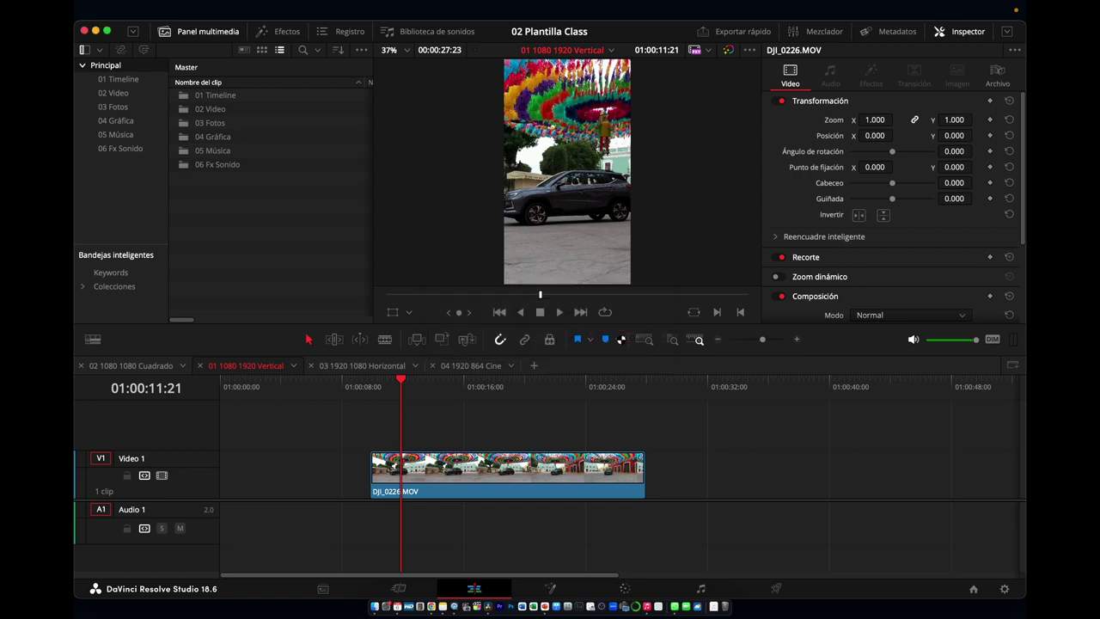
Check the new project in the Project Manager, then return and scrub the clip near 01:00:17
{"action": "left_click", "coordinate": [969, 588]}
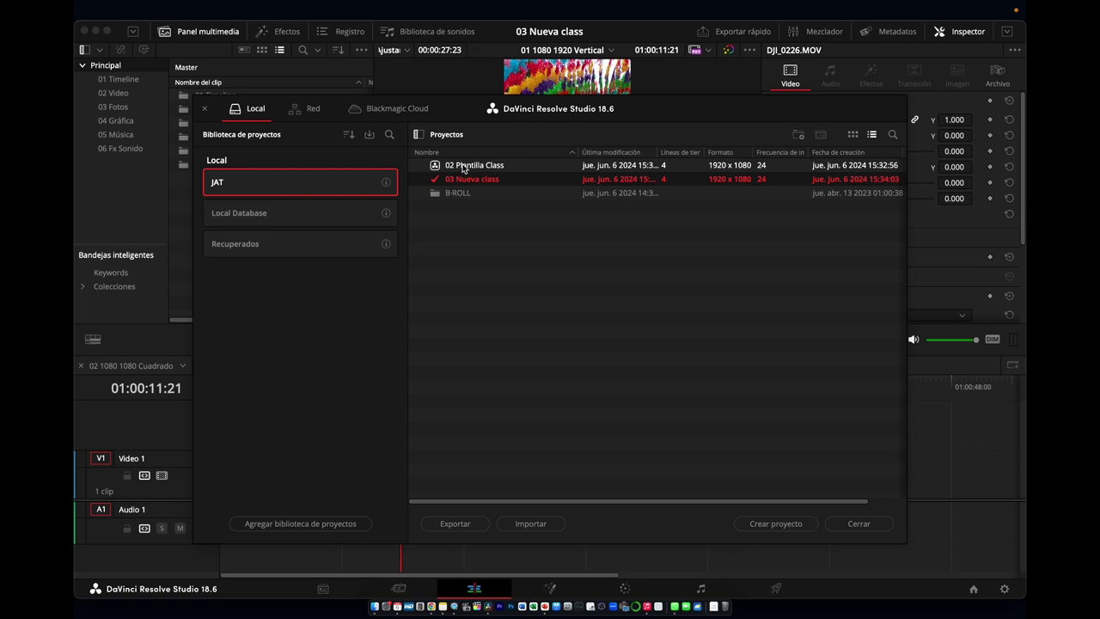
{"action": "key", "text": "Escape"}
{"action": "left_click_drag", "start_coordinate": [419, 390], "coordinate": [406, 387]}
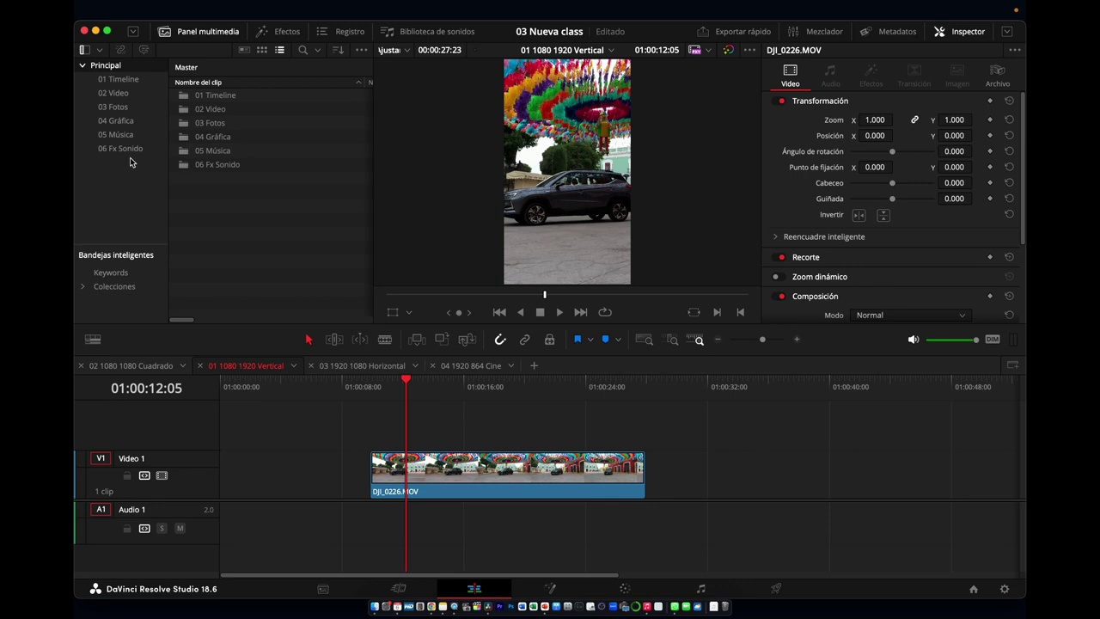
View the four timelines in the 01 Timeline bin, then quit DaVinci Resolve from its app menu
{"action": "left_click", "coordinate": [124, 79]}
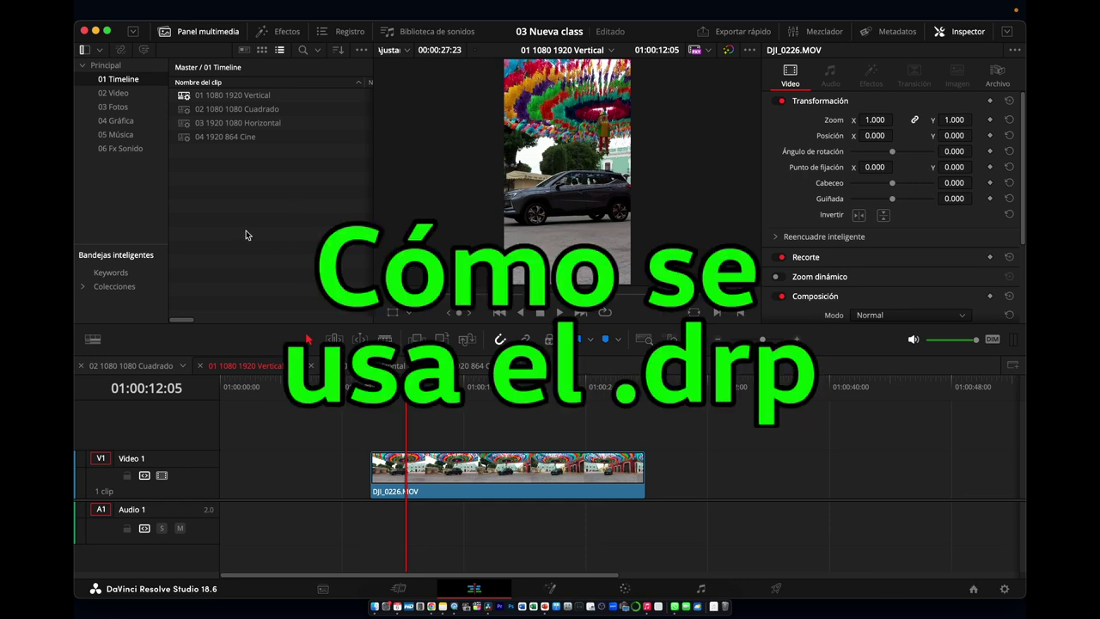
{"action": "left_click", "coordinate": [120, 8]}
{"action": "left_click", "coordinate": [161, 170]}
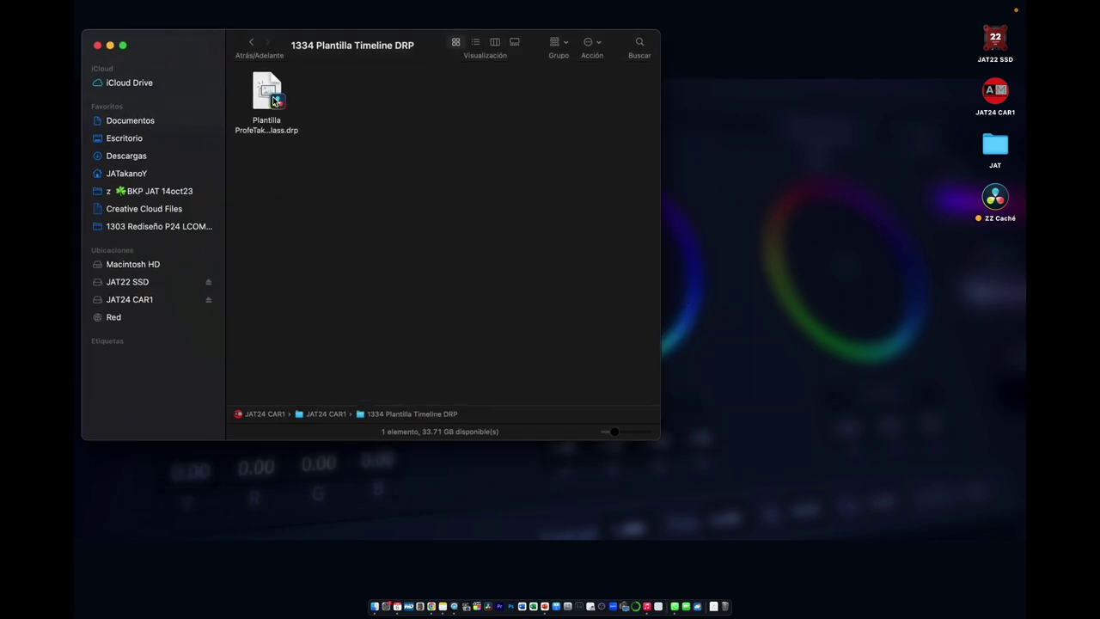
Open the template .drp file from the 1334 Plantilla Timeline DRP folder in Resolve
{"action": "double_click", "coordinate": [271, 95]}
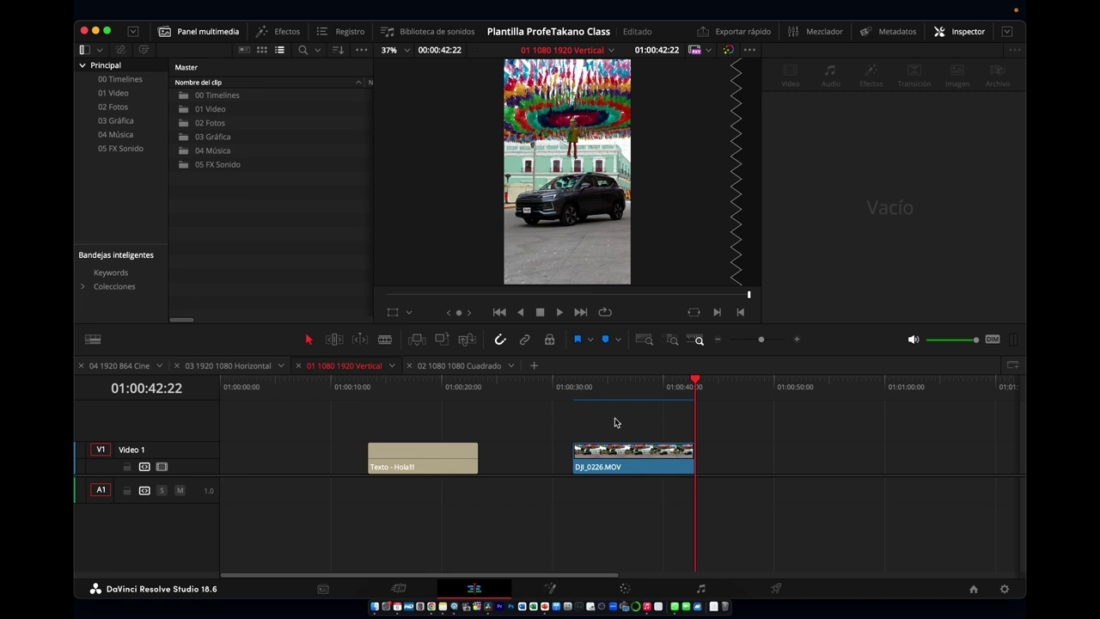
{"action": "left_click", "coordinate": [415, 385]}
{"action": "left_click", "coordinate": [425, 454]}
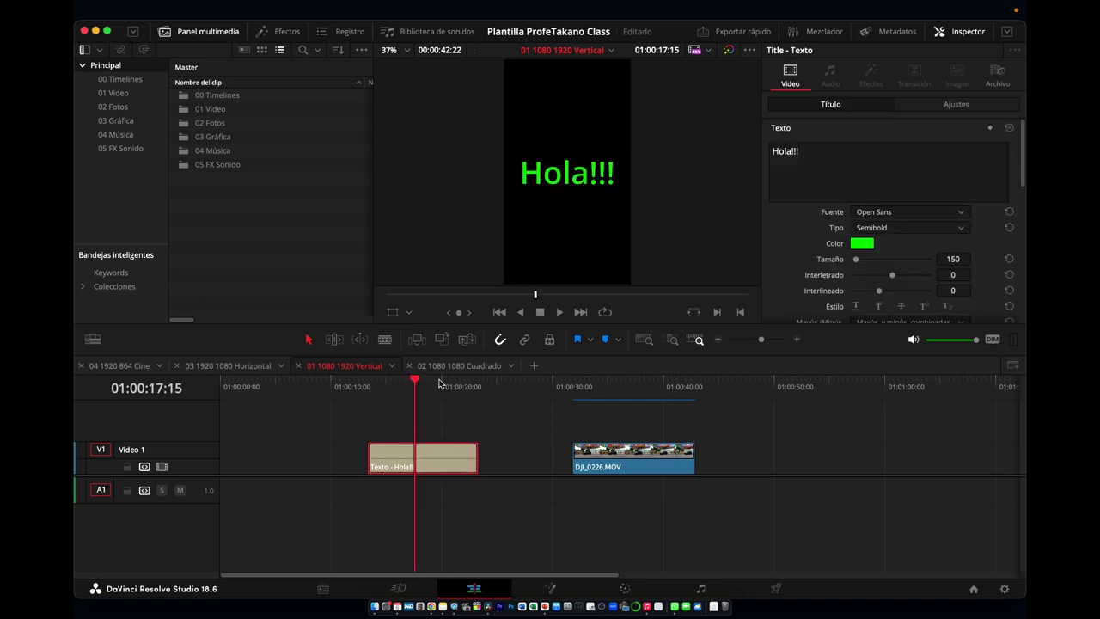
{"action": "left_click", "coordinate": [451, 365]}
{"action": "left_click", "coordinate": [379, 388]}
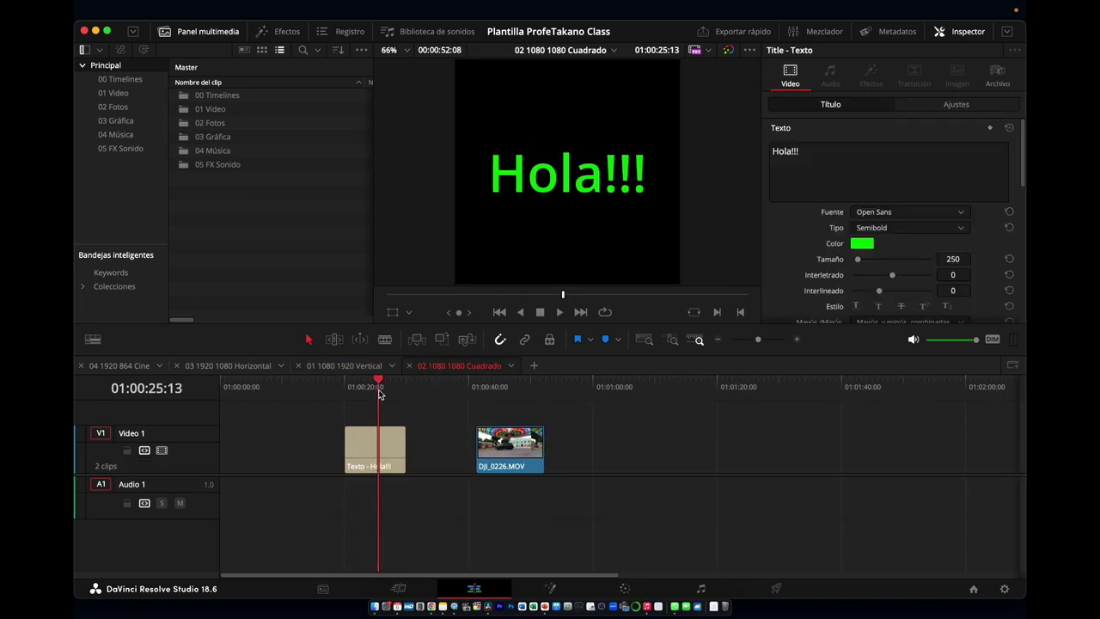
{"action": "left_click", "coordinate": [120, 366]}
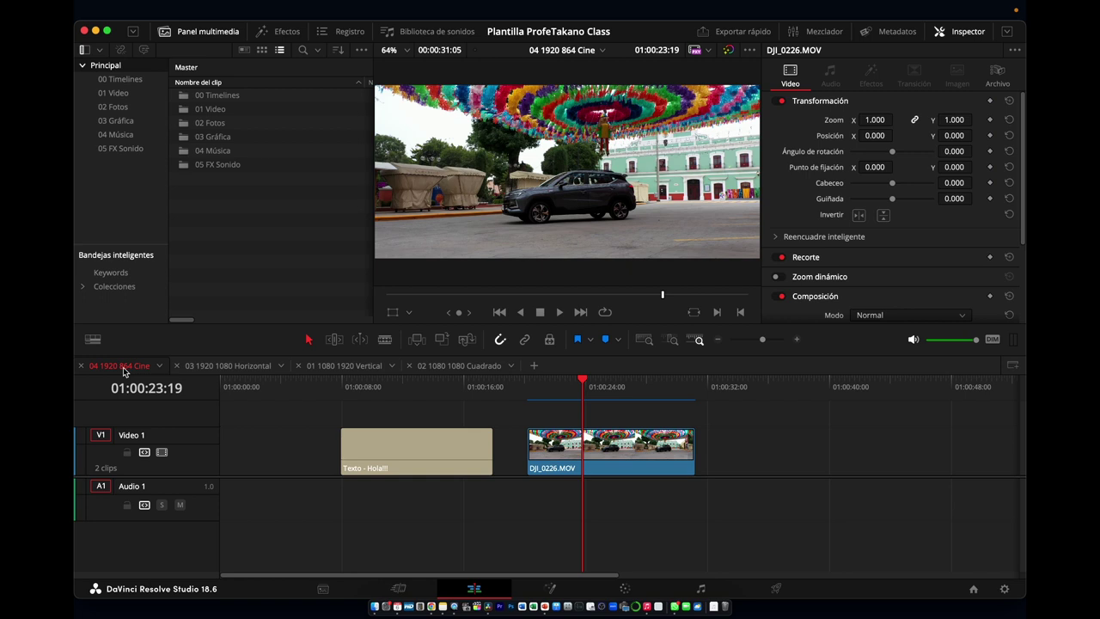